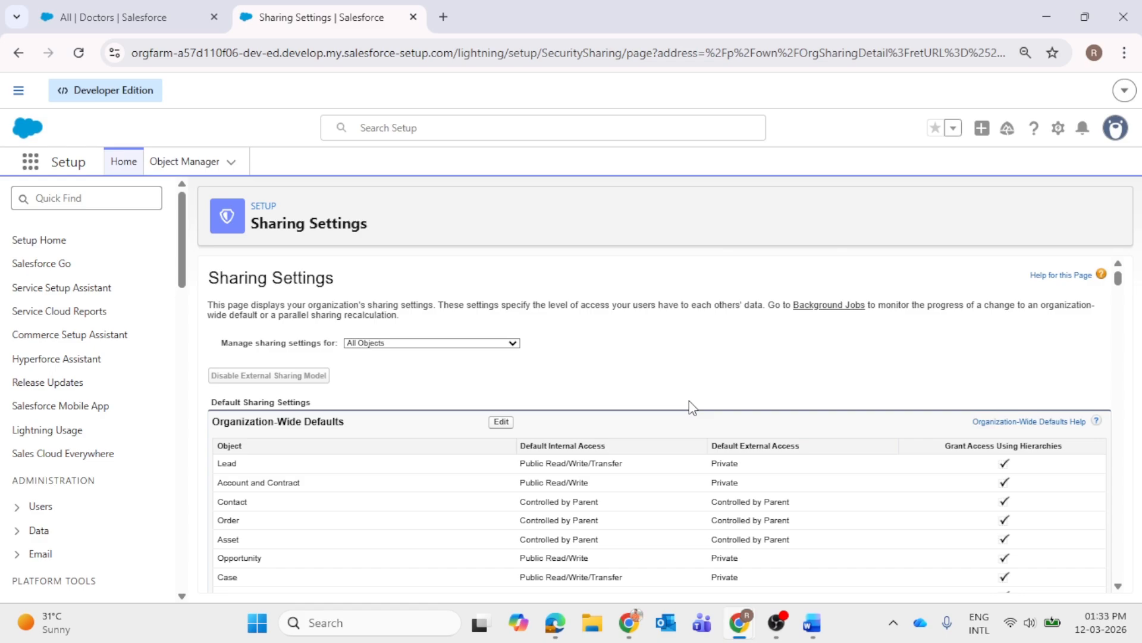
- Switch to the incognito Chrome session and open the South Doctor record
{"action": "mouse_move", "coordinate": [739, 623]}
{"action": "left_click", "coordinate": [783, 567]}
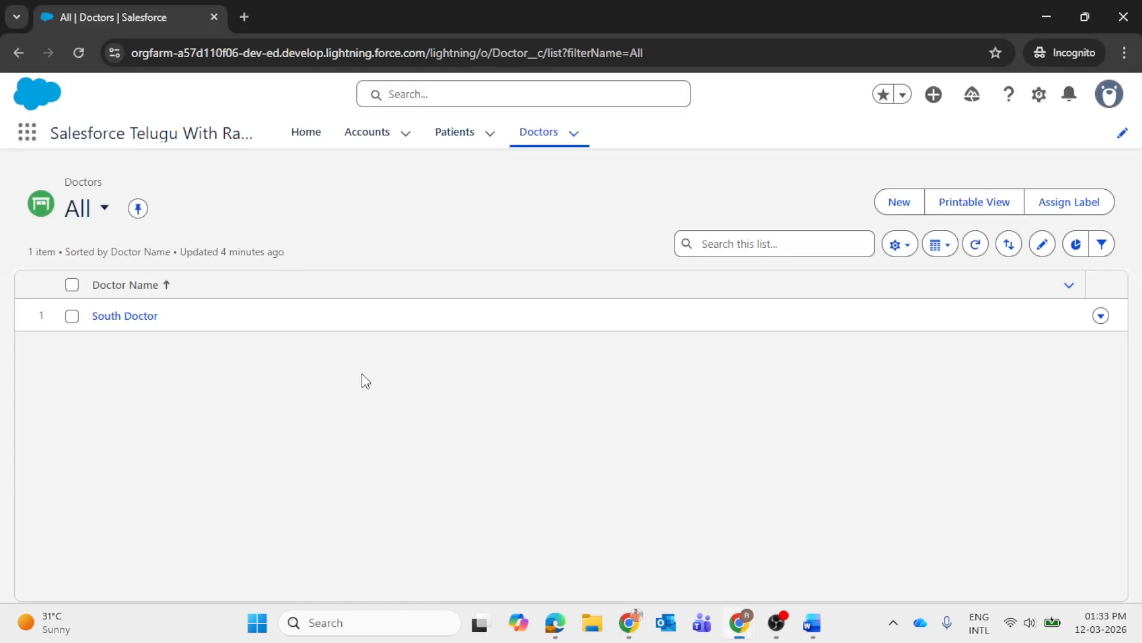
{"action": "left_click", "coordinate": [129, 322]}
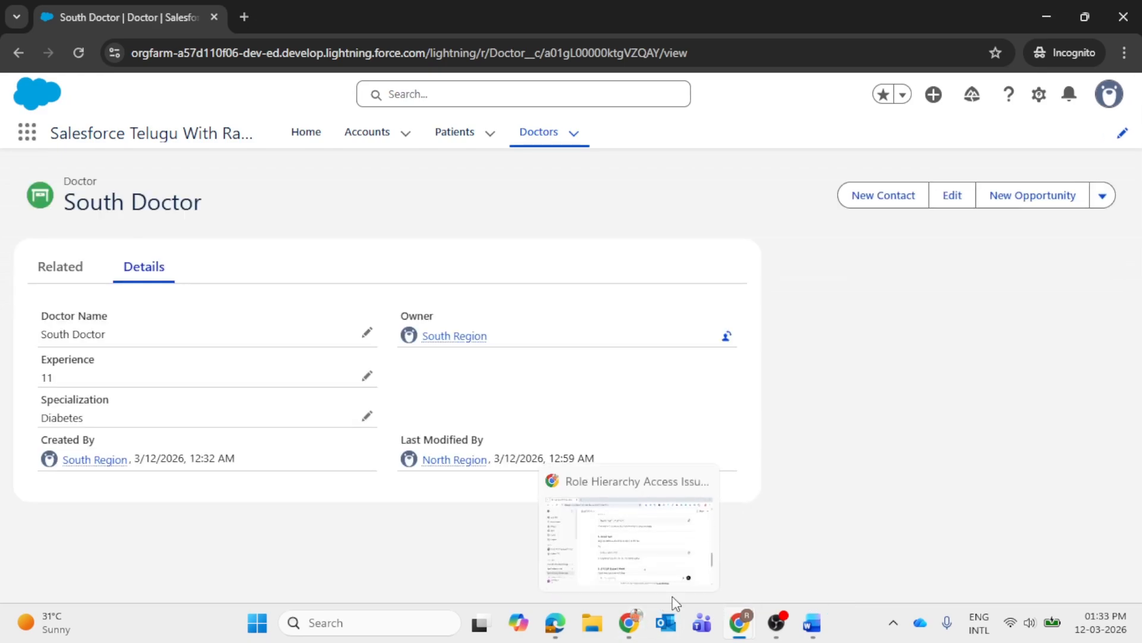
- Reload the Doctors list in the administrator's Chrome session and in the Edge session to compare which records each can see
{"action": "mouse_move", "coordinate": [739, 623]}
{"action": "left_click", "coordinate": [680, 570]}
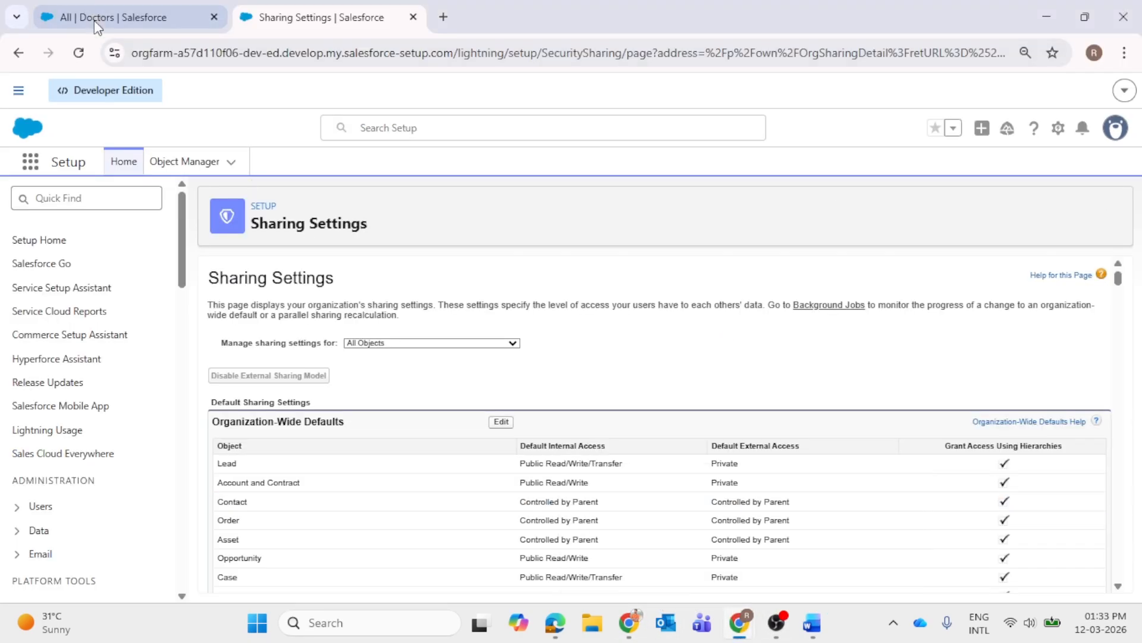
{"action": "left_click", "coordinate": [119, 17]}
{"action": "left_click", "coordinate": [78, 52]}
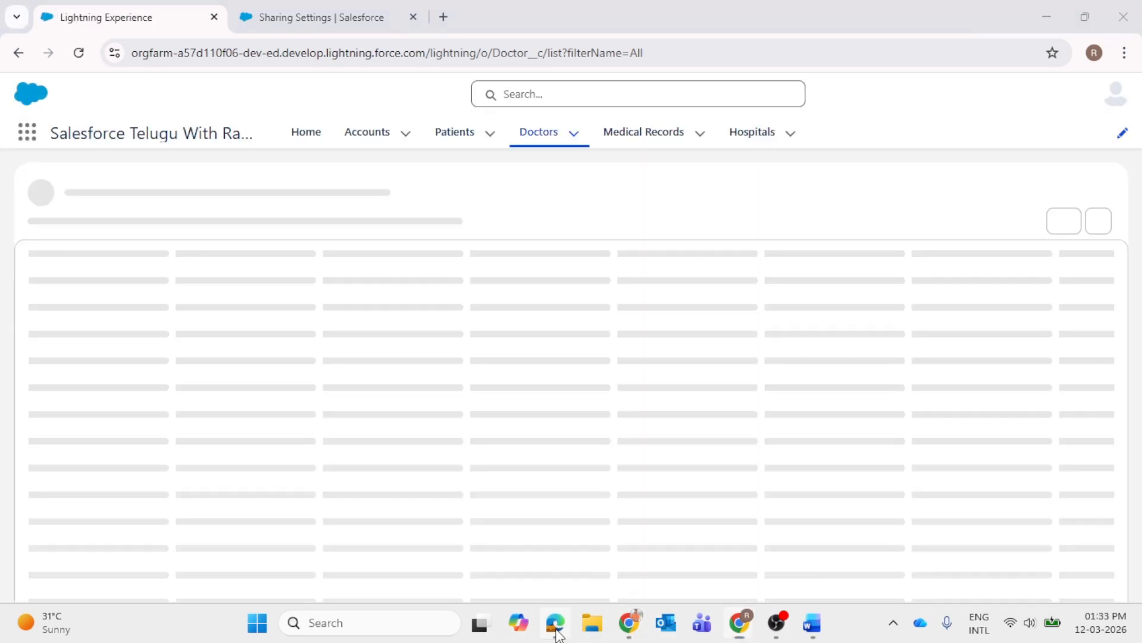
{"action": "left_click", "coordinate": [557, 631]}
{"action": "left_click", "coordinate": [47, 50]}
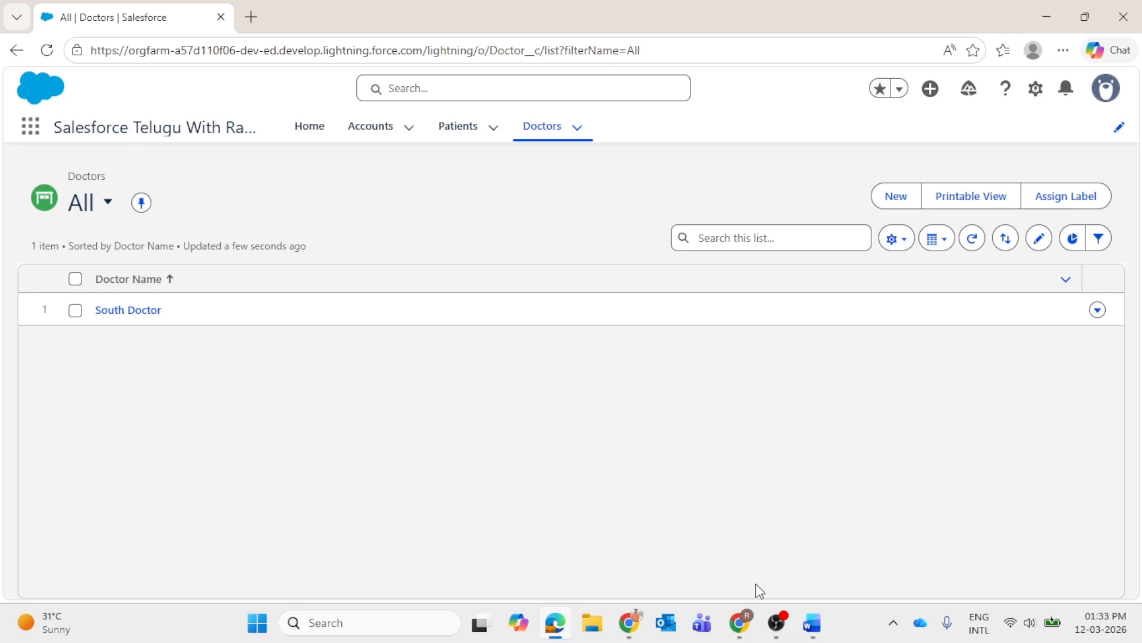
- In the administrator's Chrome session, disable Grant Access Using Hierarchies for the Doctor object in the organization-wide defaults and save
{"action": "mouse_move", "coordinate": [740, 622]}
{"action": "left_click", "coordinate": [731, 549]}
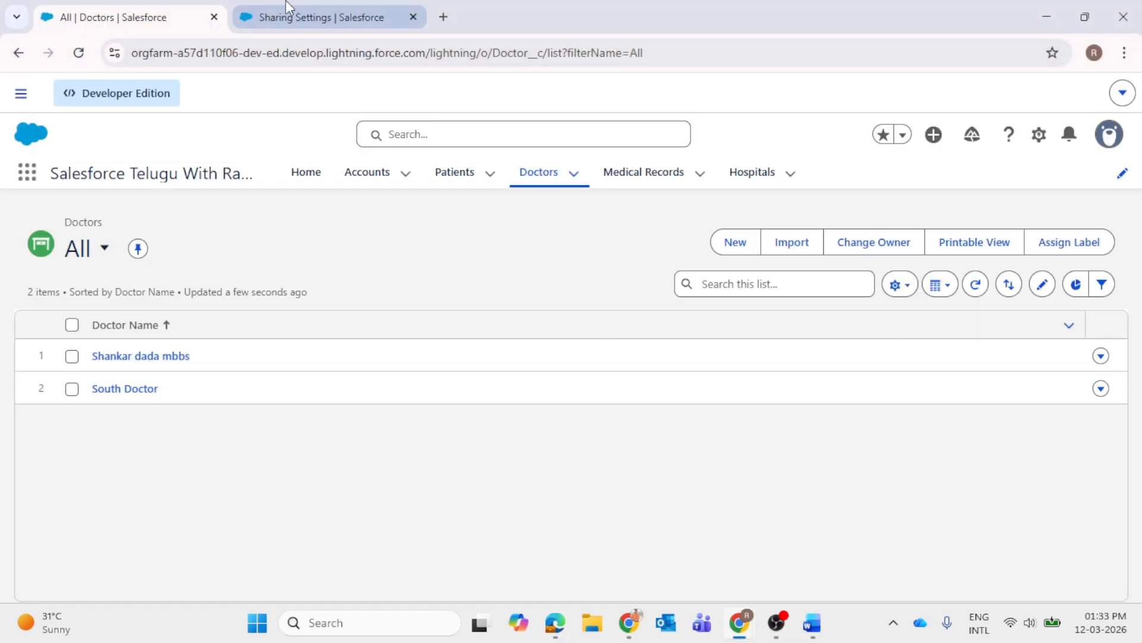
{"action": "left_click", "coordinate": [291, 15]}
{"action": "left_click", "coordinate": [502, 423]}
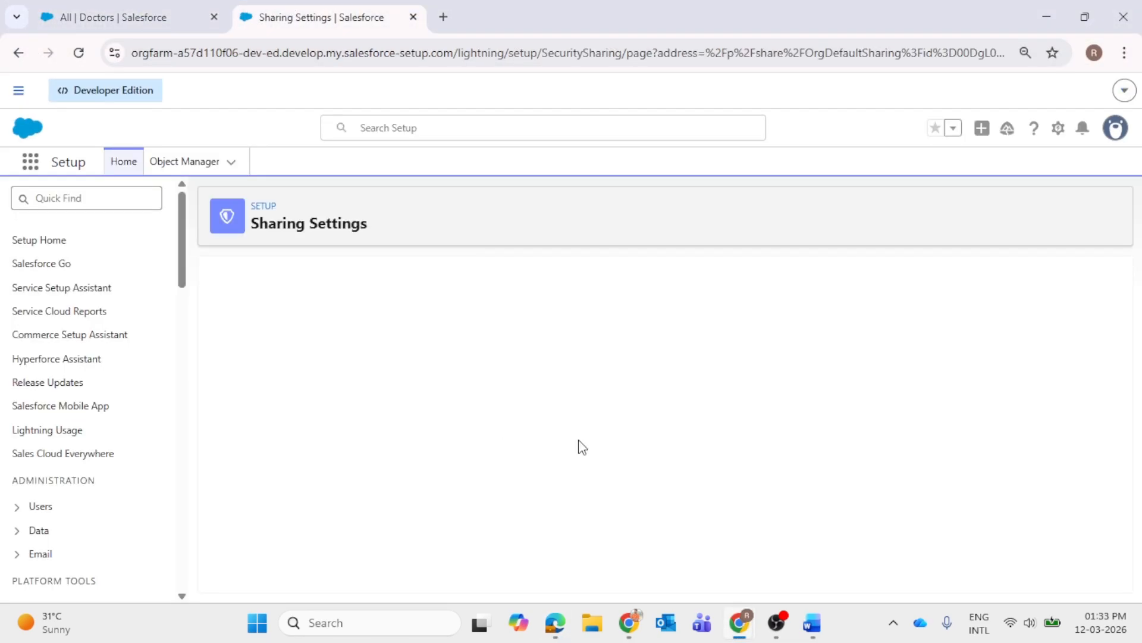
{"action": "scroll", "coordinate": [581, 447], "scroll_direction": "down", "scroll_amount": 20}
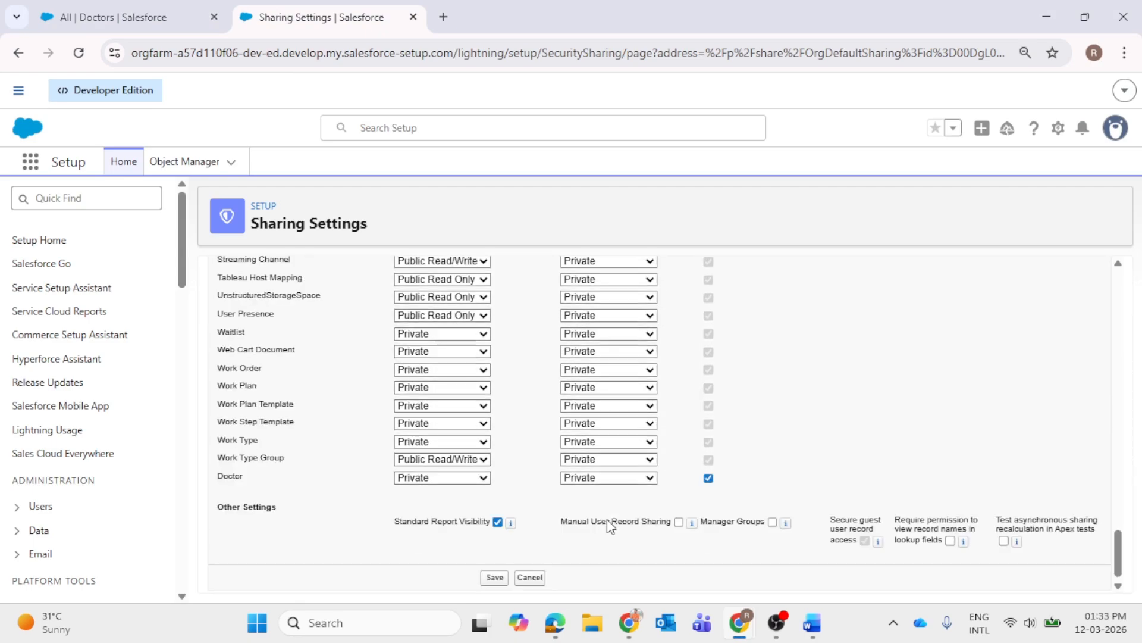
{"action": "left_click", "coordinate": [708, 473]}
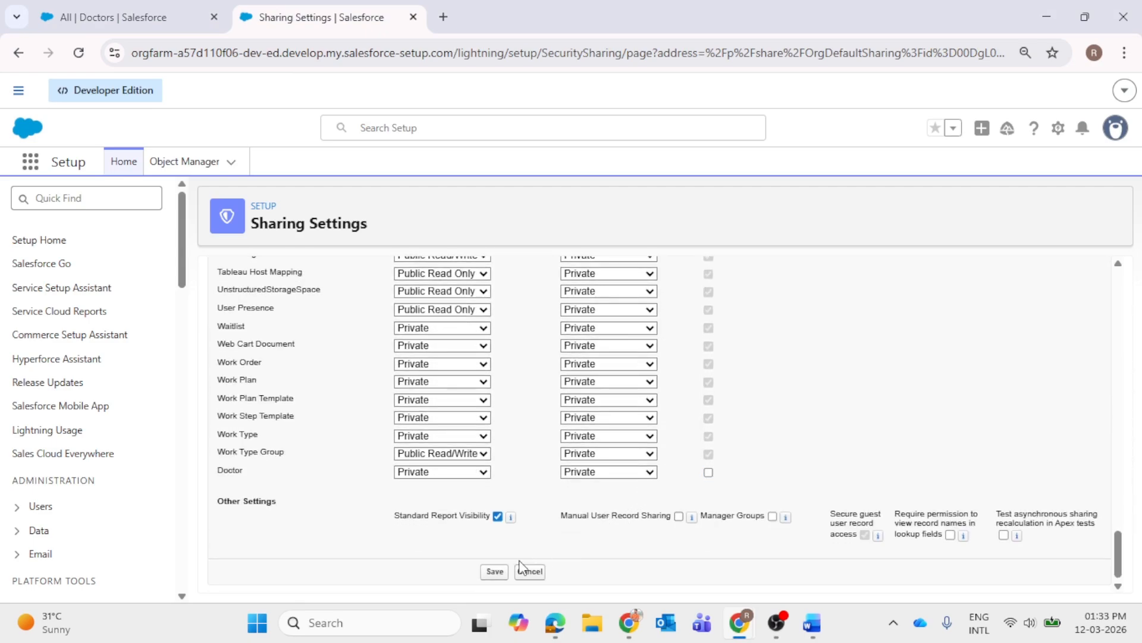
{"action": "left_click", "coordinate": [494, 571]}
- Switch to Edge, reload the Doctors list to check record access, and return to the Sharing Settings in Chrome
{"action": "left_click", "coordinate": [556, 630]}
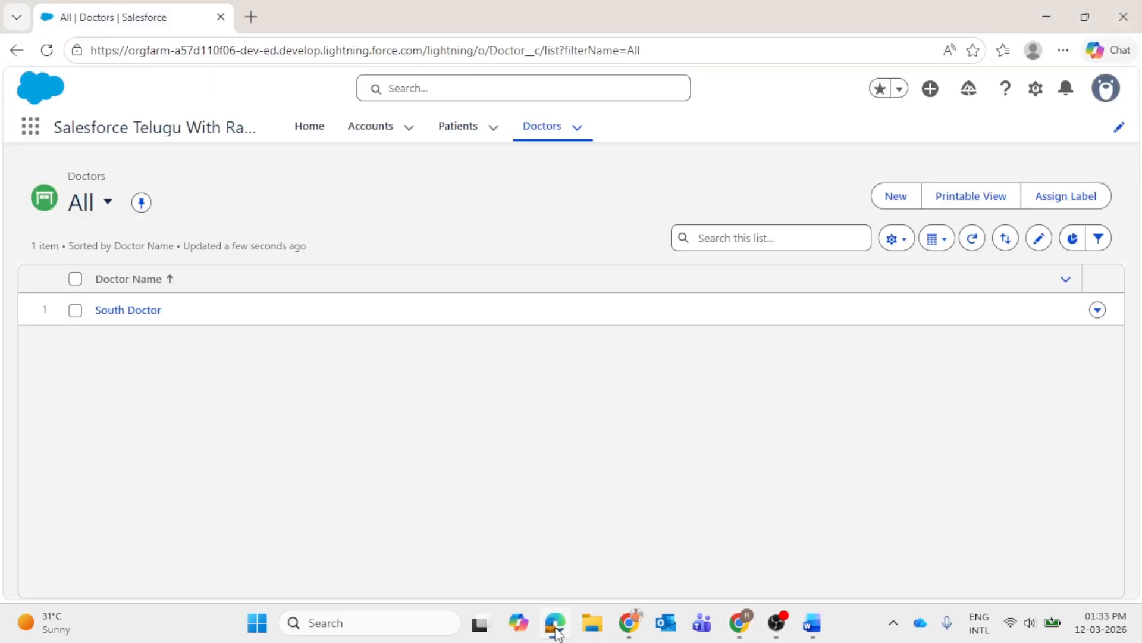
{"action": "left_click", "coordinate": [47, 50]}
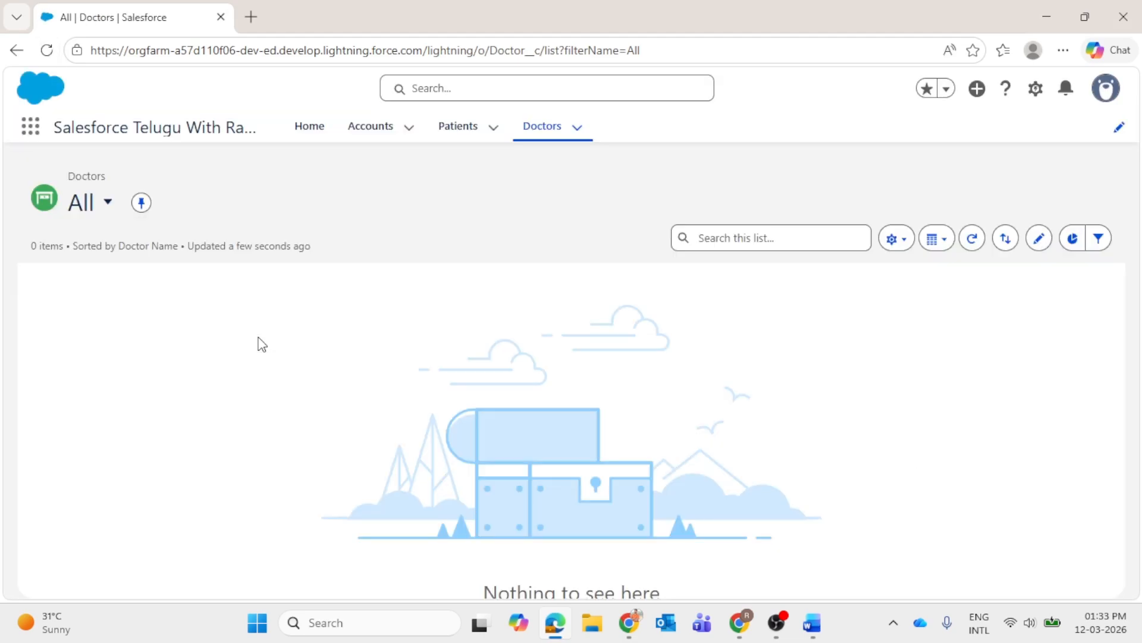
{"action": "key", "text": "alt+Tab"}
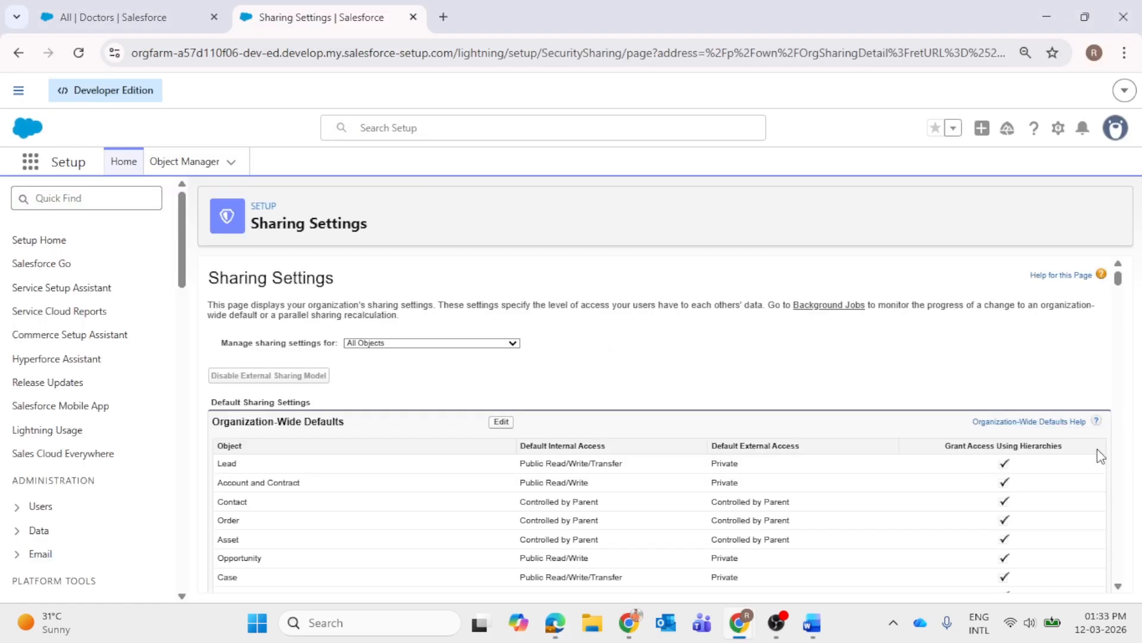
- Review the Doctor object's access levels and hierarchy setting in the organization-wide defaults
{"action": "scroll", "coordinate": [398, 421], "scroll_direction": "down", "scroll_amount": 10}
{"action": "scroll", "coordinate": [410, 434], "scroll_direction": "down", "scroll_amount": 20}
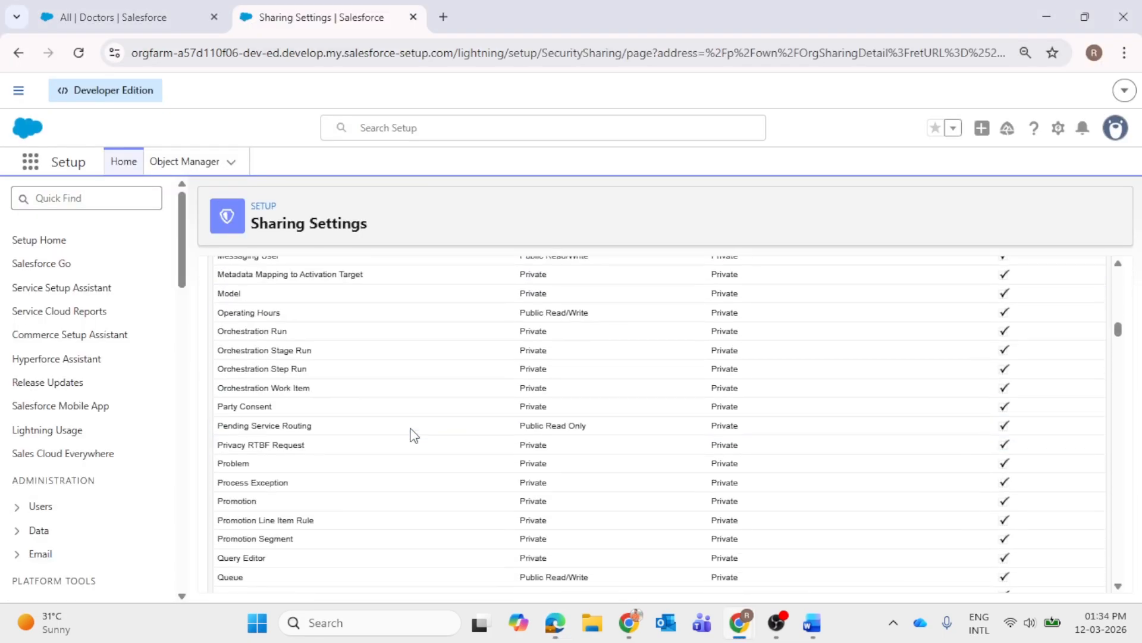
{"action": "scroll", "coordinate": [454, 441], "scroll_direction": "up", "scroll_amount": 8}
{"action": "scroll", "coordinate": [462, 441], "scroll_direction": "up", "scroll_amount": 4}
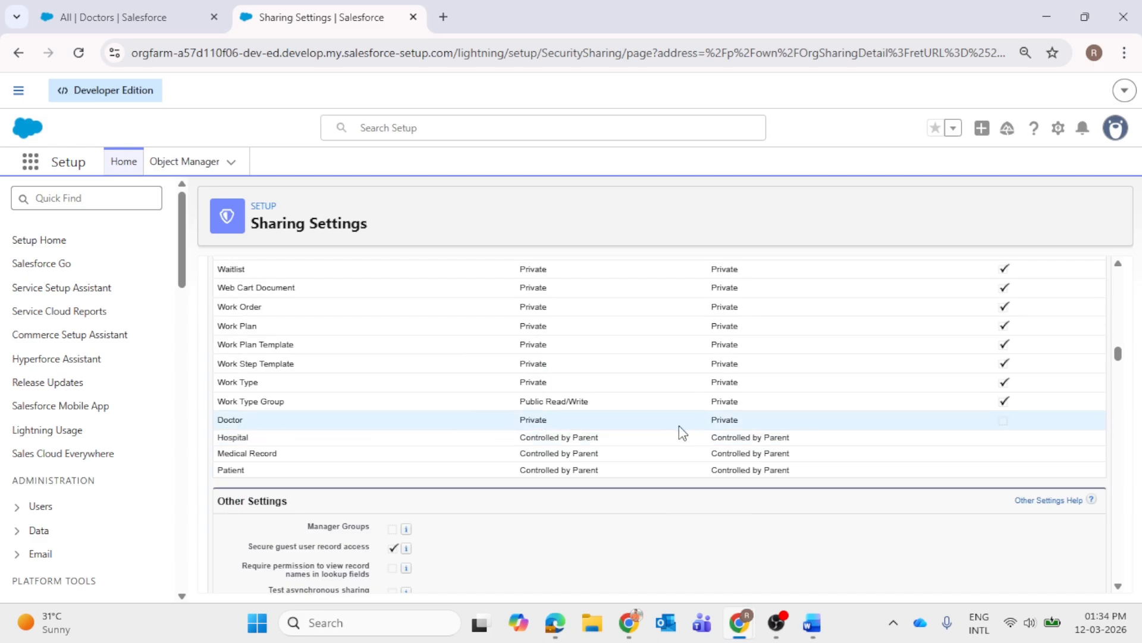
{"action": "scroll", "coordinate": [476, 473], "scroll_direction": "down", "scroll_amount": 1}
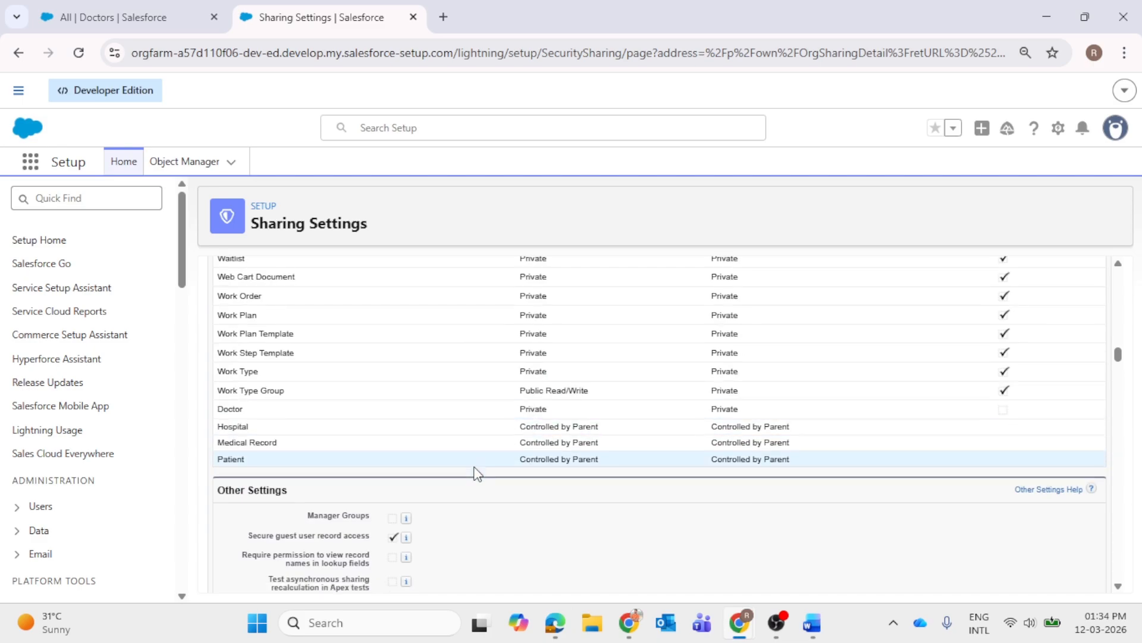
{"action": "scroll", "coordinate": [476, 473], "scroll_direction": "down", "scroll_amount": 5}
{"action": "scroll", "coordinate": [437, 456], "scroll_direction": "up", "scroll_amount": 3}
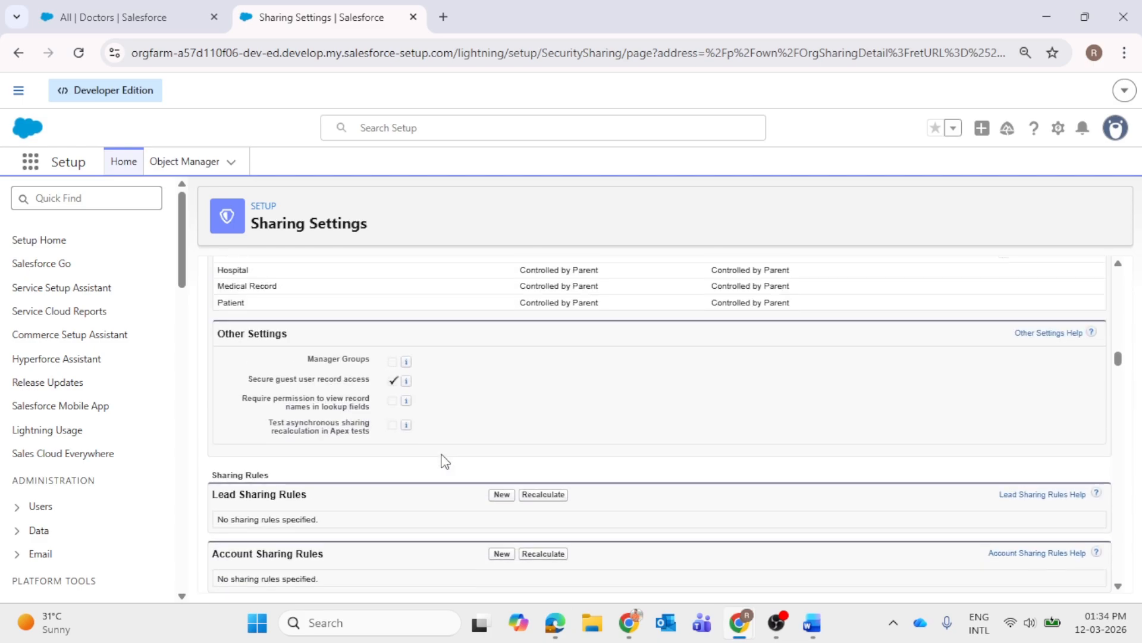
- Start a new Doctor sharing rule and label it "North Region Shaing Rules"
{"action": "scroll", "coordinate": [445, 461], "scroll_direction": "down", "scroll_amount": 20}
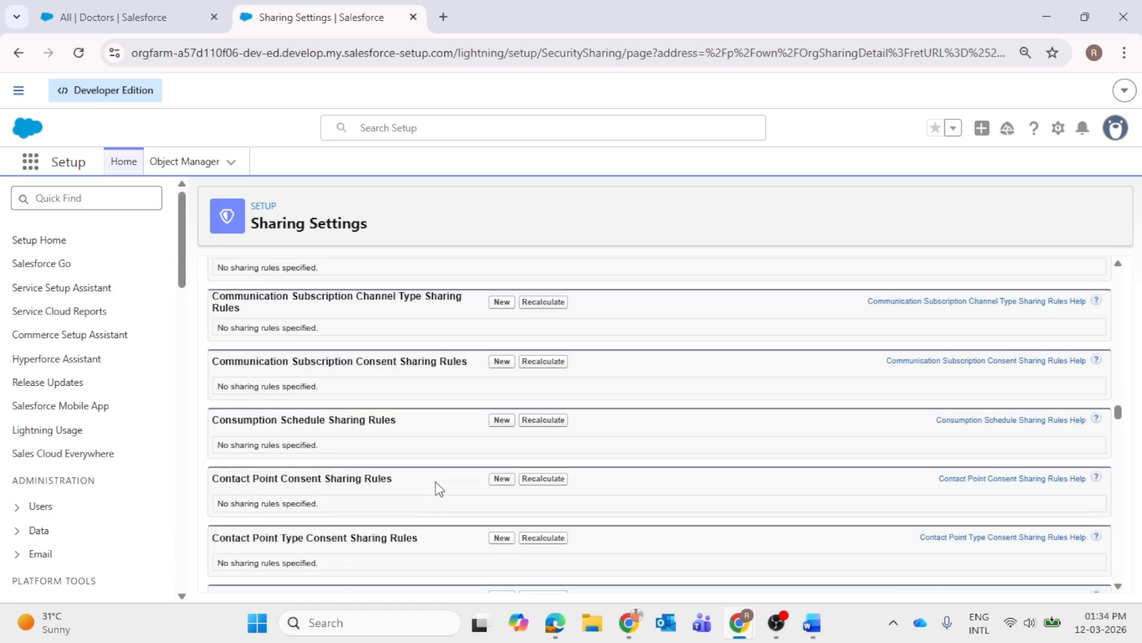
{"action": "scroll", "coordinate": [437, 499], "scroll_direction": "down", "scroll_amount": 20}
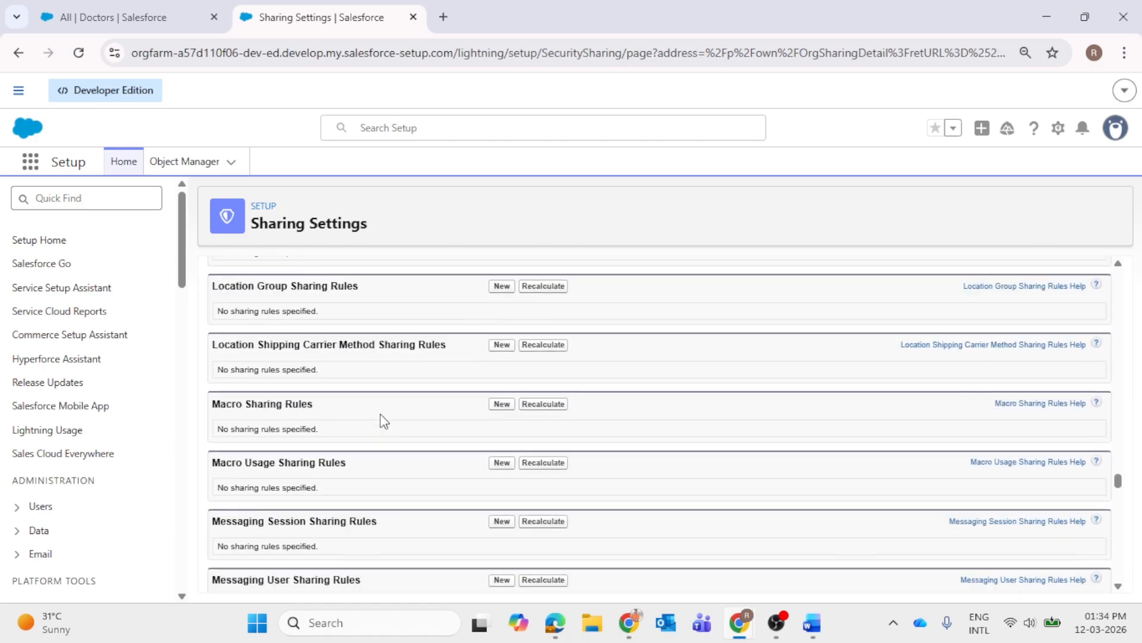
{"action": "scroll", "coordinate": [384, 441], "scroll_direction": "down", "scroll_amount": 20}
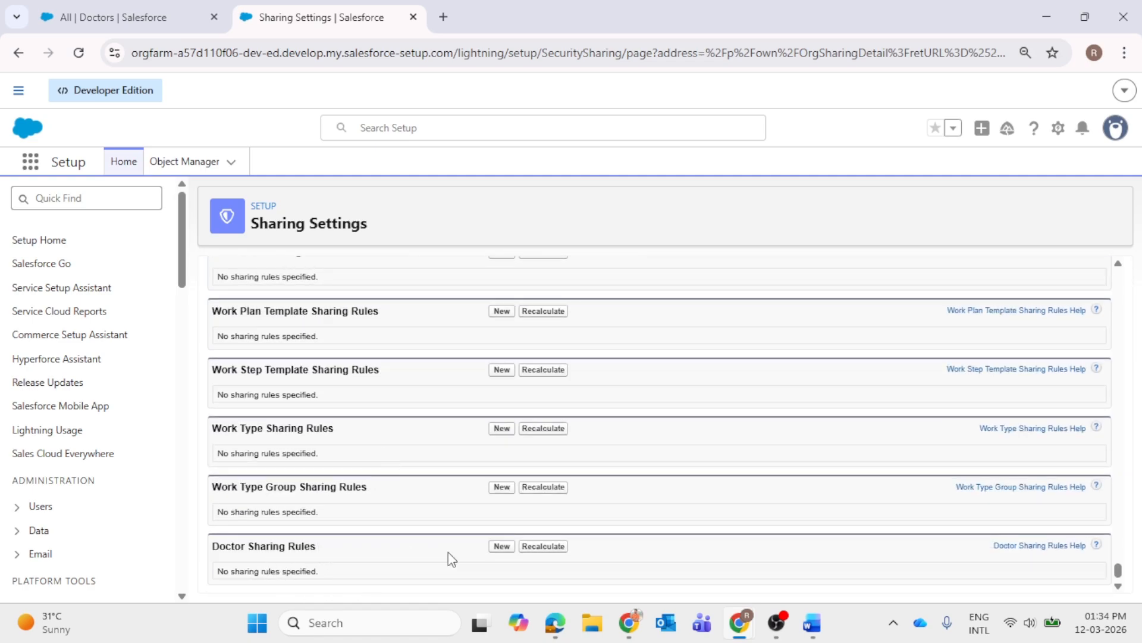
{"action": "left_click", "coordinate": [502, 547]}
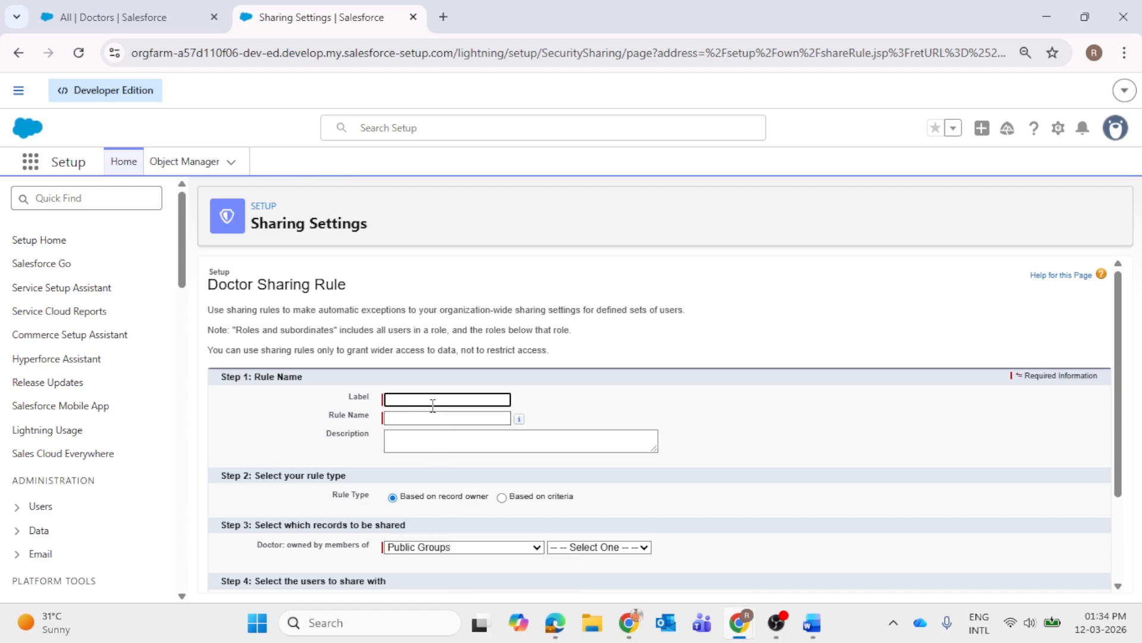
{"action": "key", "text": "Caps_Lock"}
{"action": "type", "text": "N"}
{"action": "key", "text": "Caps_Lock"}
{"action": "type", "text": "orth"}
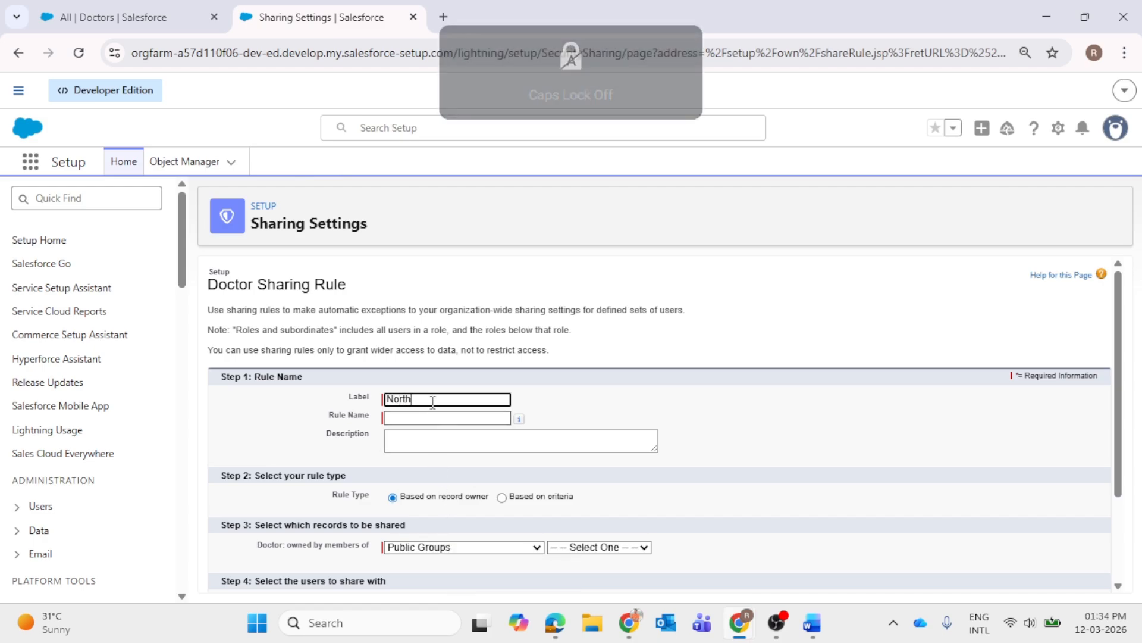
{"action": "key", "text": "Caps_Lock"}
{"action": "type", "text": "R"}
{"action": "key", "text": "Caps_Lock"}
{"action": "type", "text": "egion"}
{"action": "key", "text": "Caps_Lock"}
{"action": "type", "text": "S"}
{"action": "key", "text": "Caps_Lock"}
{"action": "type", "text": "haing"}
{"action": "key", "text": "Caps_Lock"}
{"action": "type", "text": "R"}
{"action": "key", "text": "Caps_Lock"}
{"action": "type", "text": "ules"}
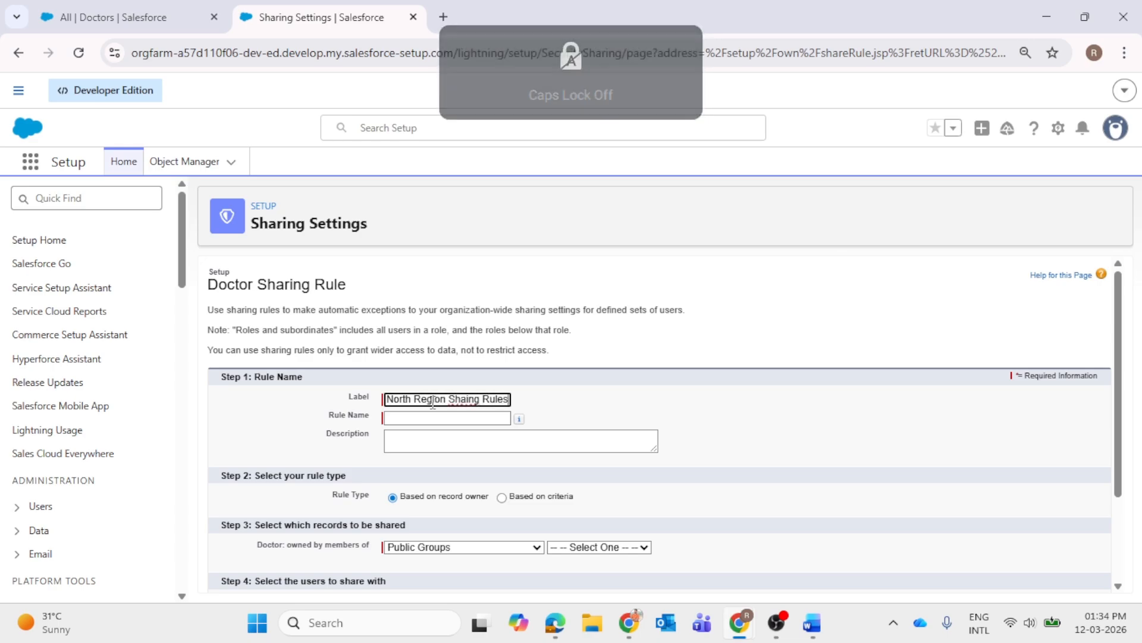
{"action": "left_click", "coordinate": [456, 443]}
- Set the sharing rule's type to Based on record owner
{"action": "scroll", "coordinate": [455, 443], "scroll_direction": "down", "scroll_amount": 2}
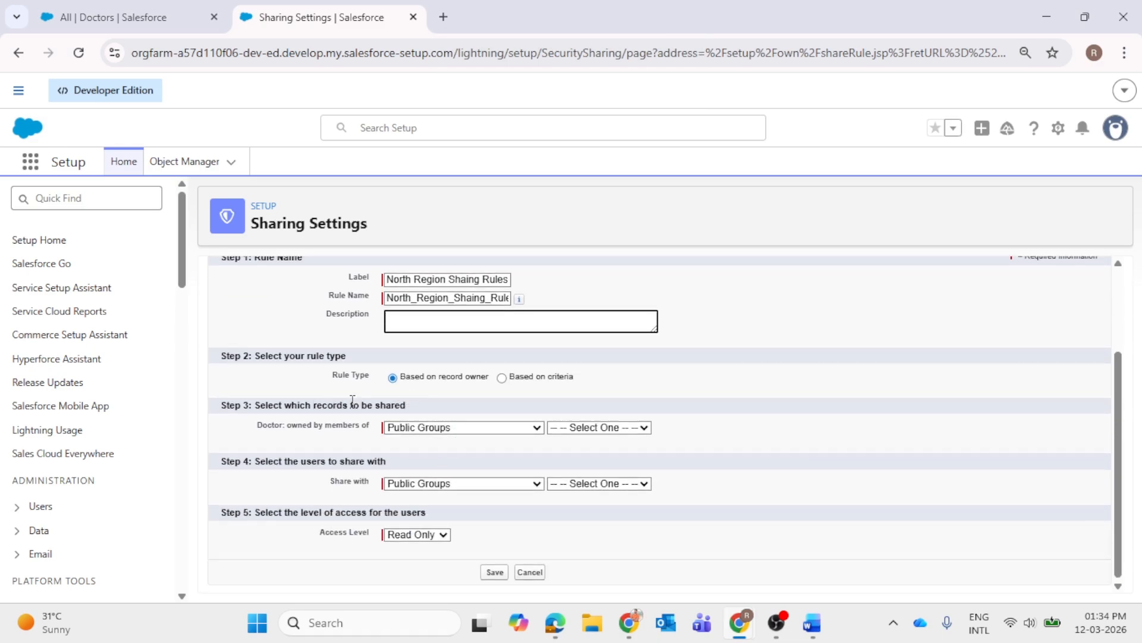
{"action": "scroll", "coordinate": [352, 401], "scroll_direction": "up", "scroll_amount": 2}
{"action": "scroll", "coordinate": [348, 456], "scroll_direction": "down", "scroll_amount": 2}
{"action": "left_click", "coordinate": [502, 379]}
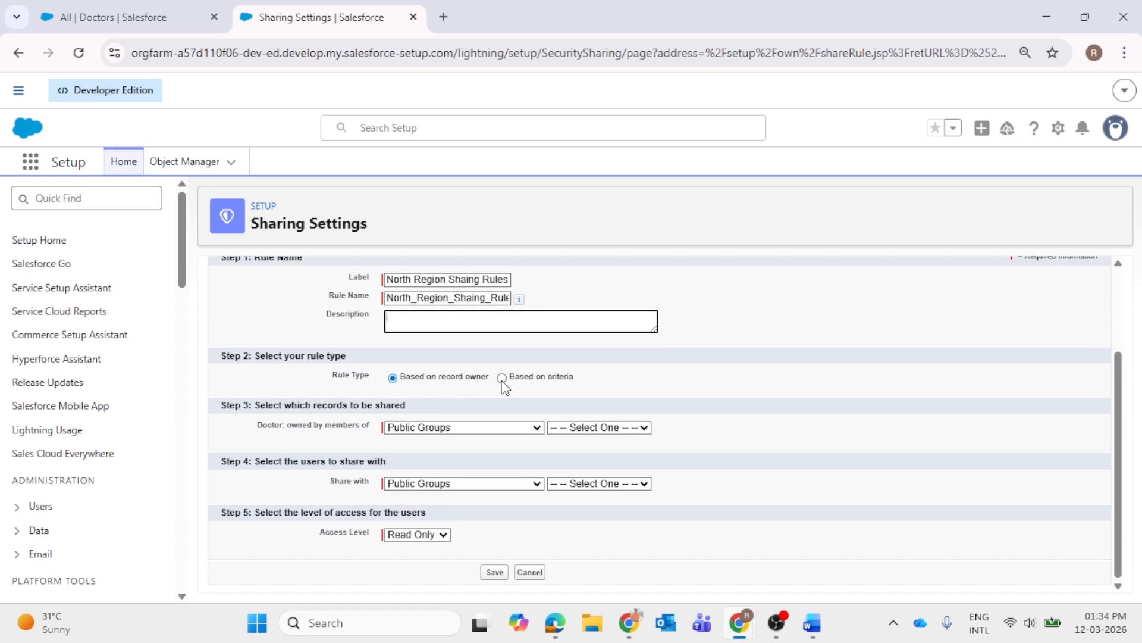
{"action": "left_click", "coordinate": [393, 378]}
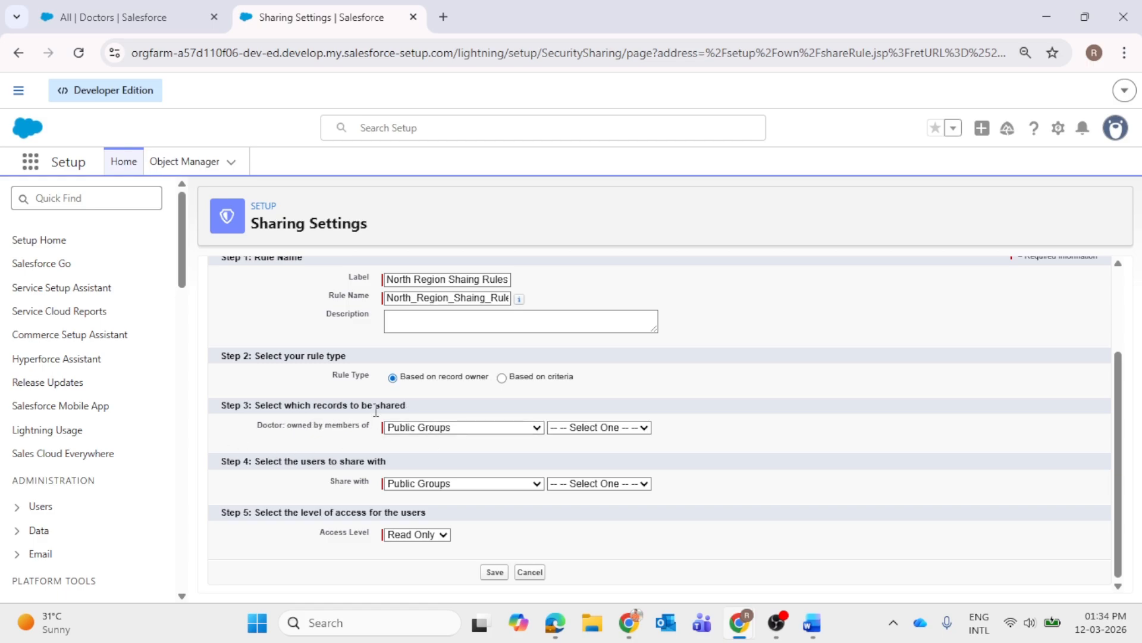
- Set the rule to share Doctor records owned by members of the South Region role
{"action": "left_click", "coordinate": [429, 426]}
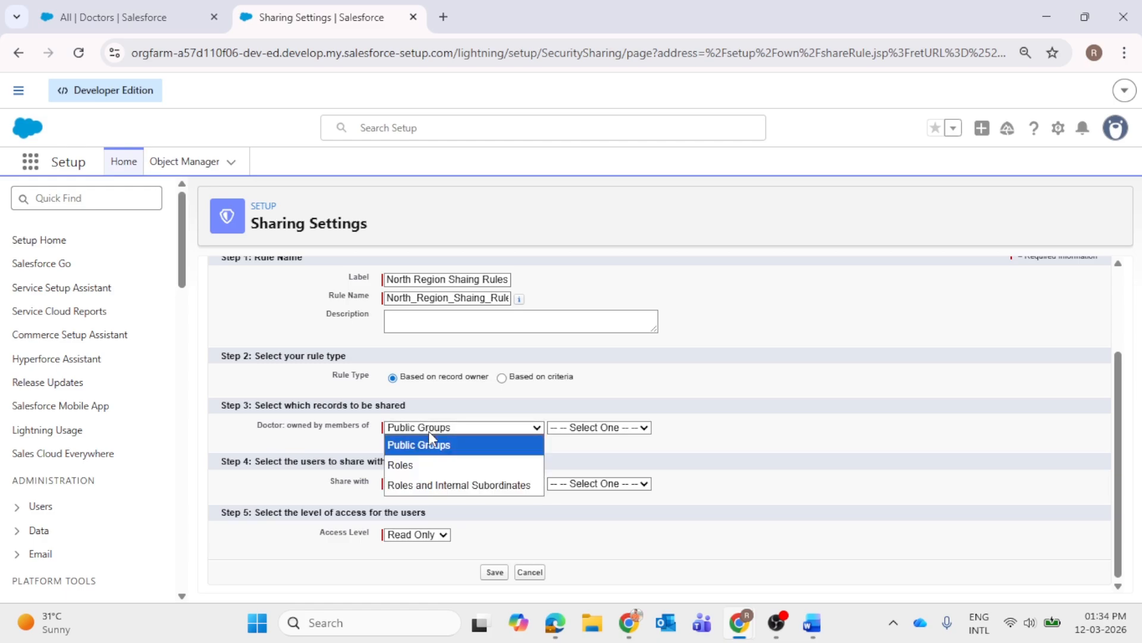
{"action": "left_click", "coordinate": [426, 465]}
{"action": "left_click", "coordinate": [626, 428]}
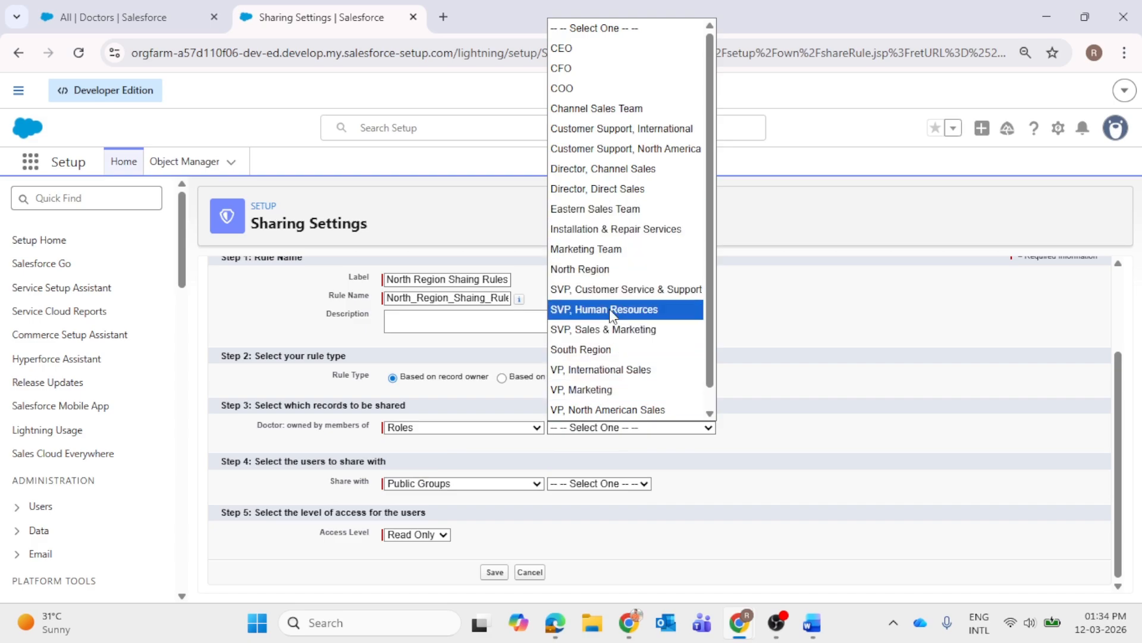
{"action": "left_click", "coordinate": [608, 352]}
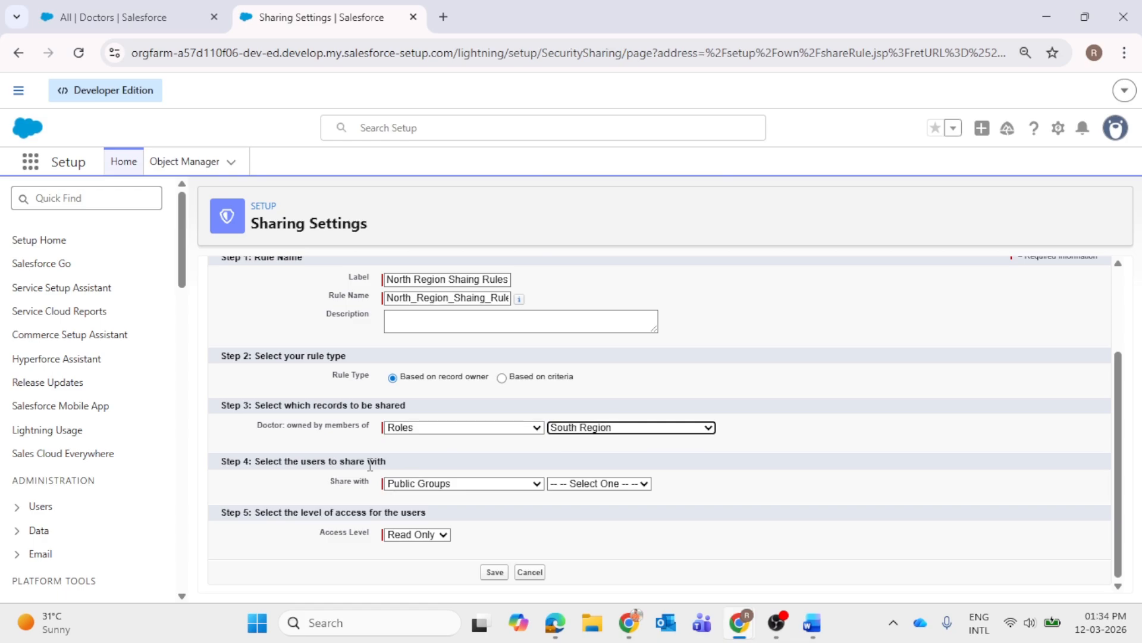
- Examine the target types and public groups the sharing rule can share records with
{"action": "left_click", "coordinate": [422, 484]}
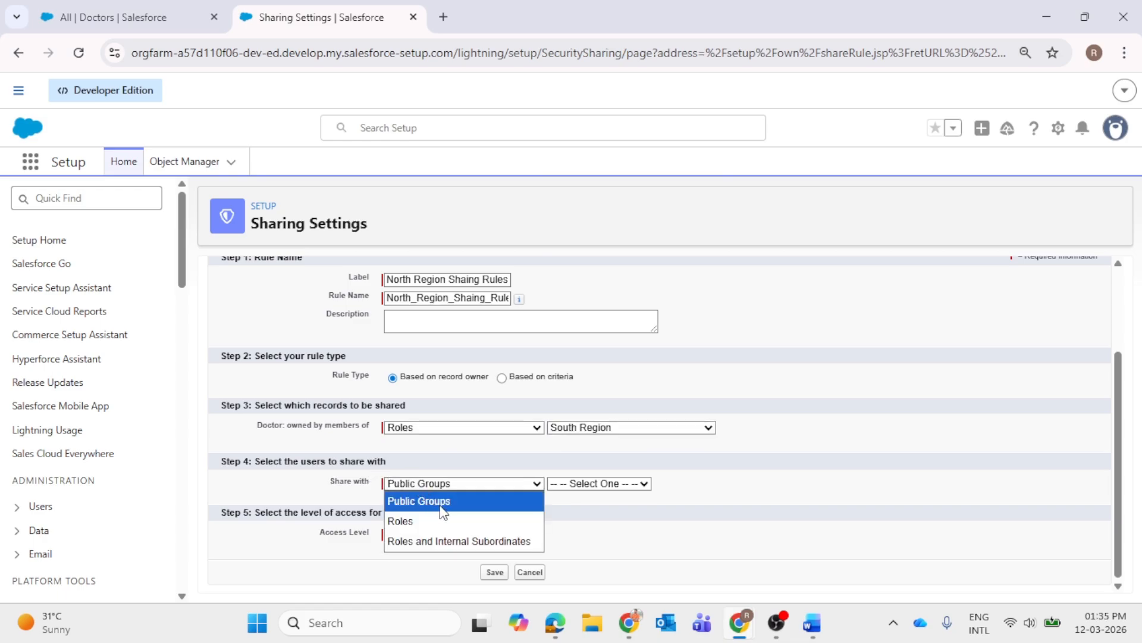
{"action": "left_click", "coordinate": [595, 484]}
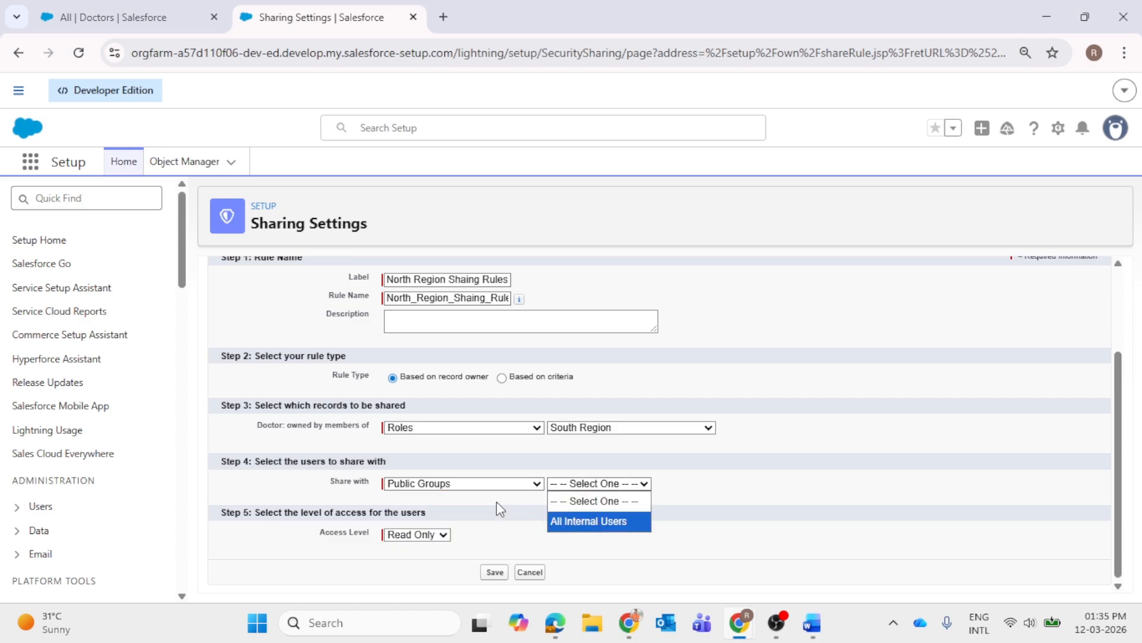
{"action": "left_click", "coordinate": [497, 503]}
{"action": "left_click", "coordinate": [592, 484]}
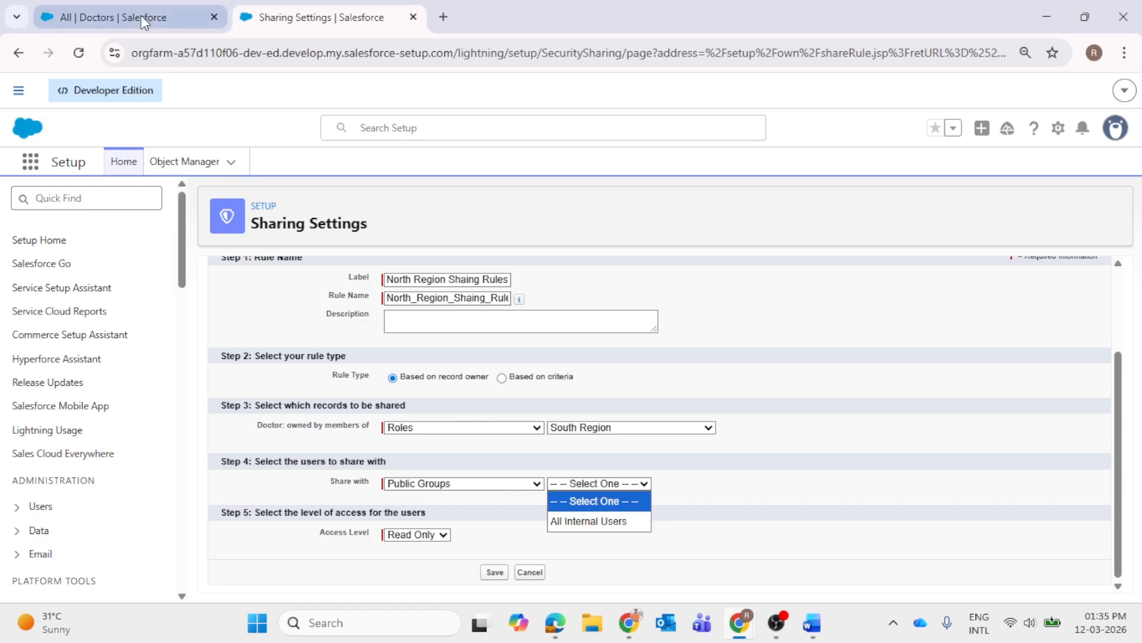
- Open Setup in a new browser tab from the Doctors list page
{"action": "left_click", "coordinate": [167, 17]}
{"action": "left_click", "coordinate": [1039, 136]}
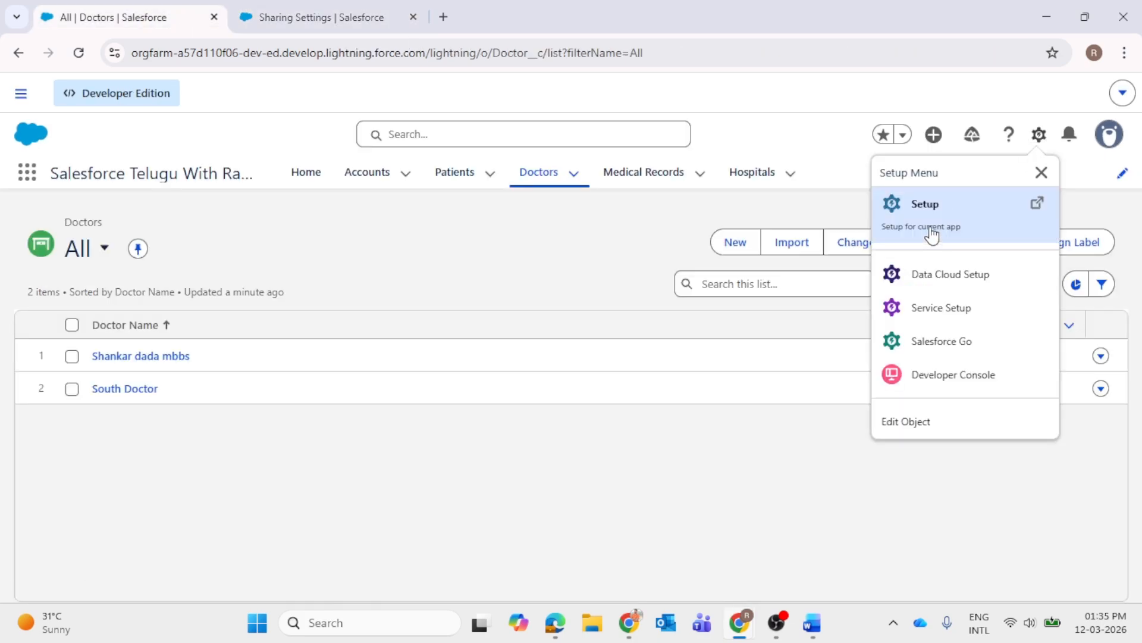
{"action": "left_click", "coordinate": [934, 232]}
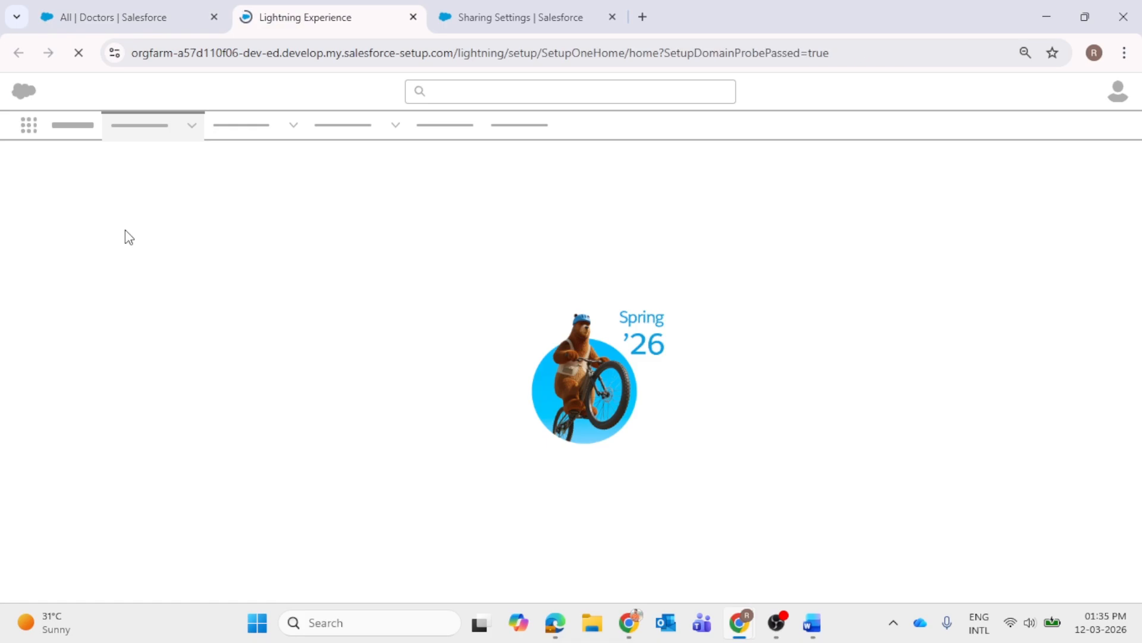
- Search Setup for "public gr" and open the Public Groups page
{"action": "left_click", "coordinate": [86, 197]}
{"action": "key", "text": "Caps_Lock"}
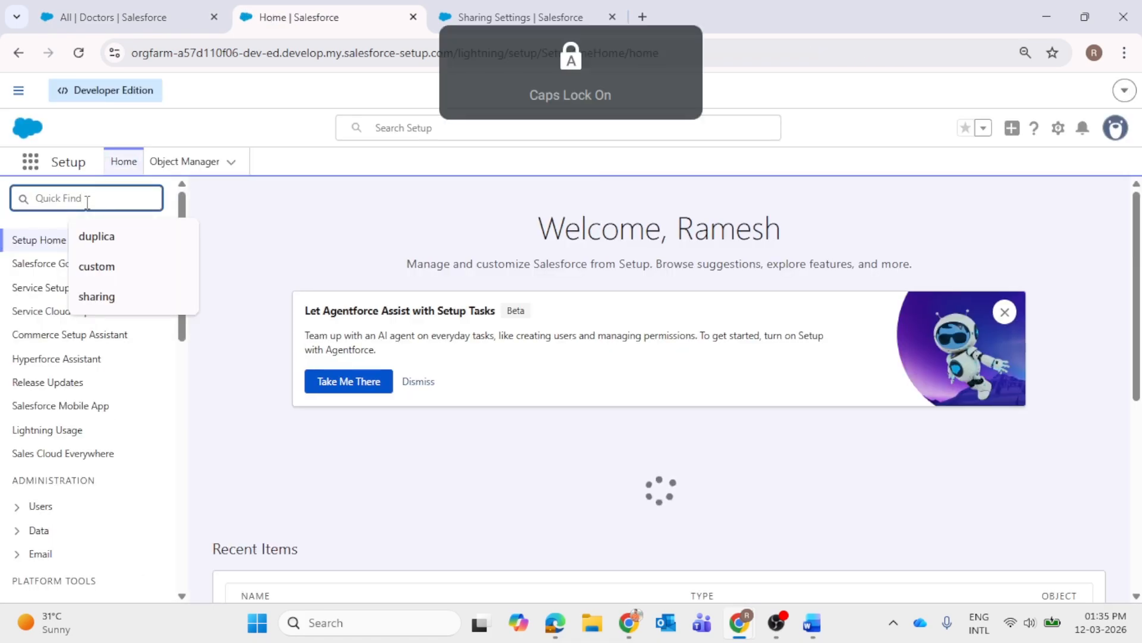
{"action": "type", "text": "N"}
{"action": "key", "text": "Caps_Lock"}
{"action": "type", "text": "cme"}
{"action": "key", "text": "BackSpace"}
{"action": "key", "text": "BackSpace"}
{"action": "key", "text": "BackSpace"}
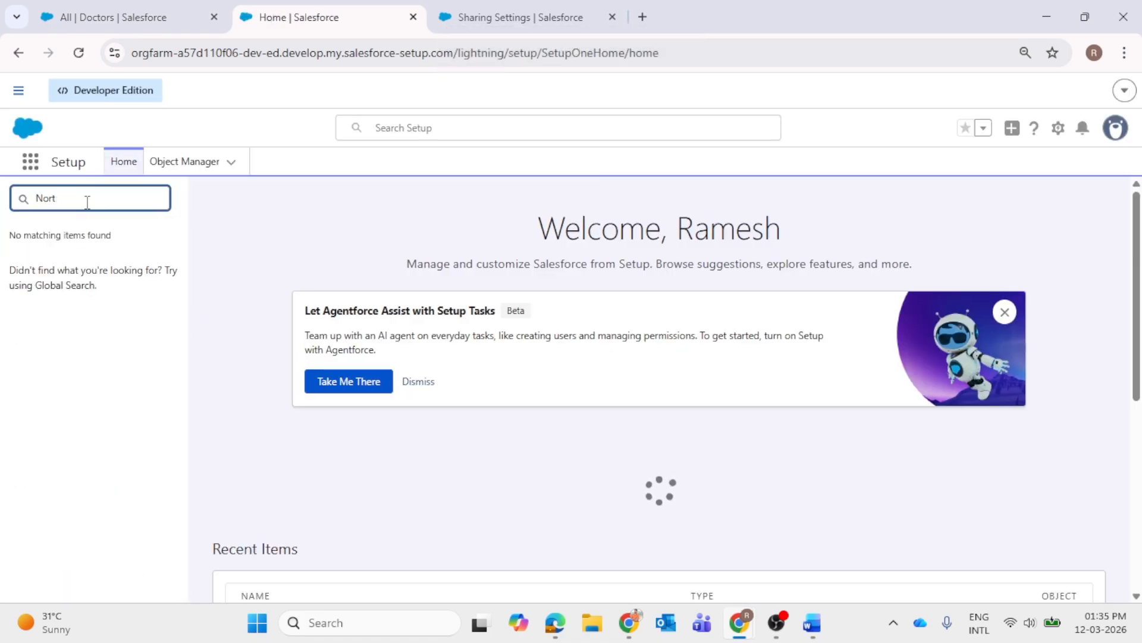
{"action": "key", "text": "BackSpace"}
{"action": "type", "text": "publ"}
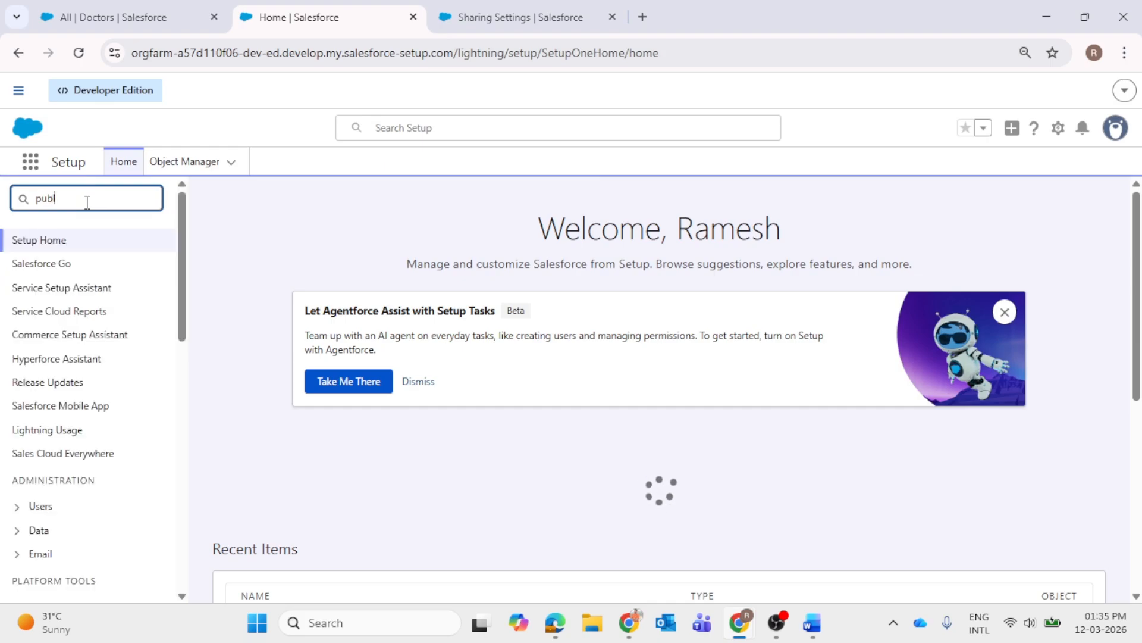
{"action": "type", "text": "ic gr"}
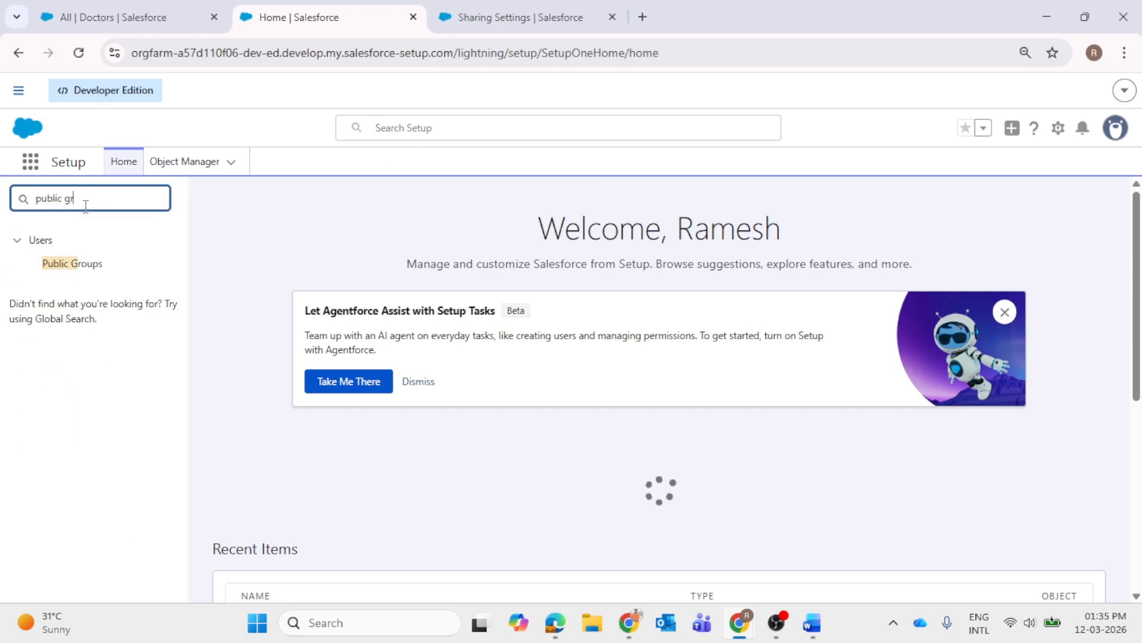
{"action": "left_click", "coordinate": [88, 264]}
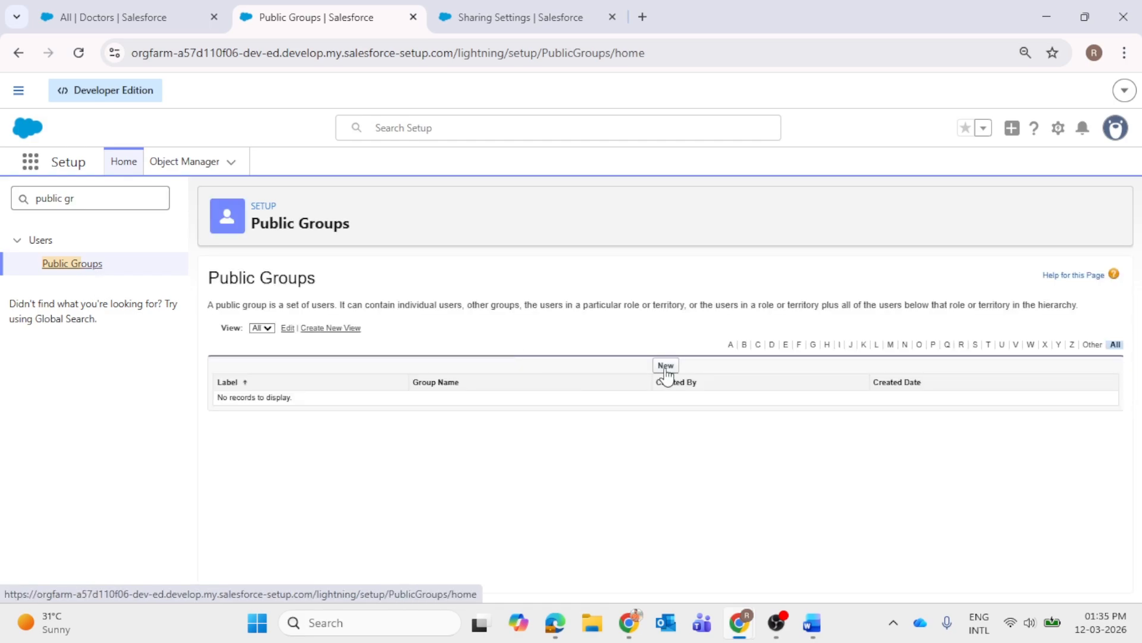
- Start a new public group labelled "North Region Public Group" and let its group name fill in
{"action": "left_click", "coordinate": [666, 366]}
{"action": "key", "text": "Caps_Lock"}
{"action": "type", "text": "N"}
{"action": "key", "text": "Caps_Lock"}
{"action": "type", "text": "orth"}
{"action": "key", "text": "Caps_Lock"}
{"action": "type", "text": "R"}
{"action": "key", "text": "Caps_Lock"}
{"action": "type", "text": "egion"}
{"action": "key", "text": "Caps_Lock"}
{"action": "type", "text": "P"}
{"action": "key", "text": "Caps_Lock"}
{"action": "type", "text": "ublic"}
{"action": "key", "text": "Caps_Lock"}
{"action": "type", "text": "G"}
{"action": "key", "text": "Caps_Lock"}
{"action": "type", "text": "roup"}
{"action": "key", "text": "Tab"}
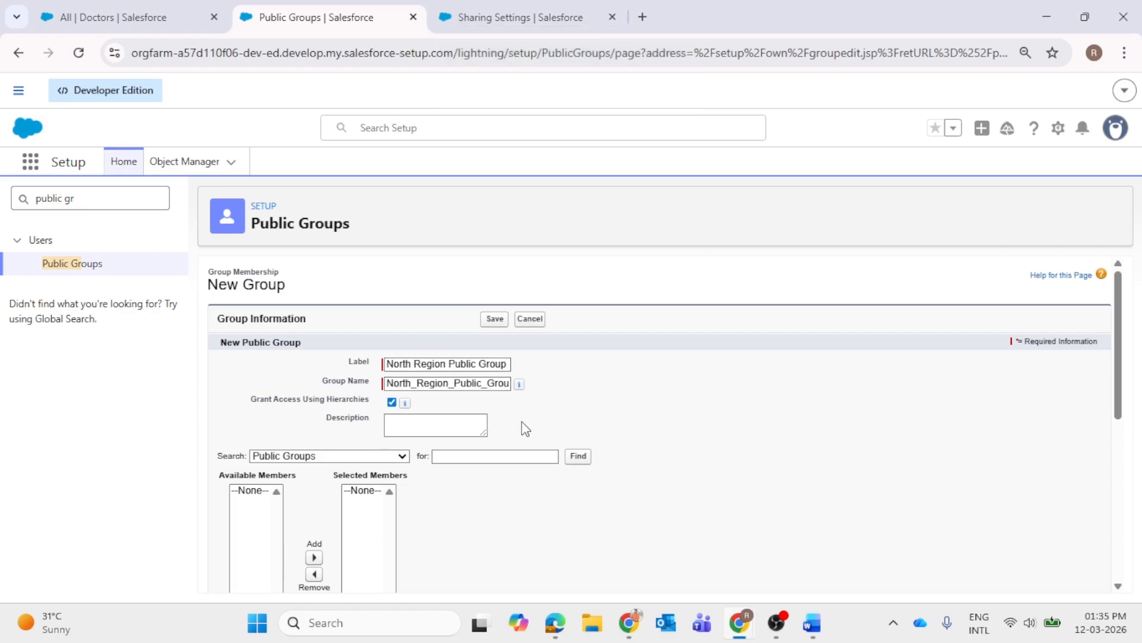
- Add the North Region user to the group's selected members and save the group
{"action": "scroll", "coordinate": [369, 400], "scroll_direction": "down", "scroll_amount": 3}
{"action": "left_click", "coordinate": [356, 291]}
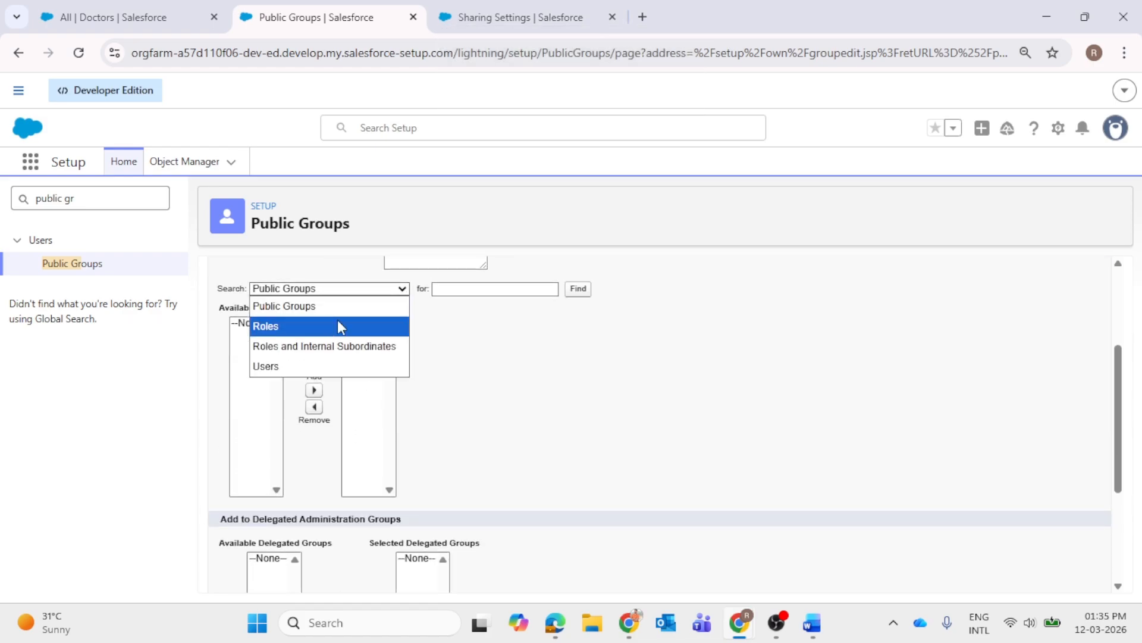
{"action": "left_click", "coordinate": [327, 363]}
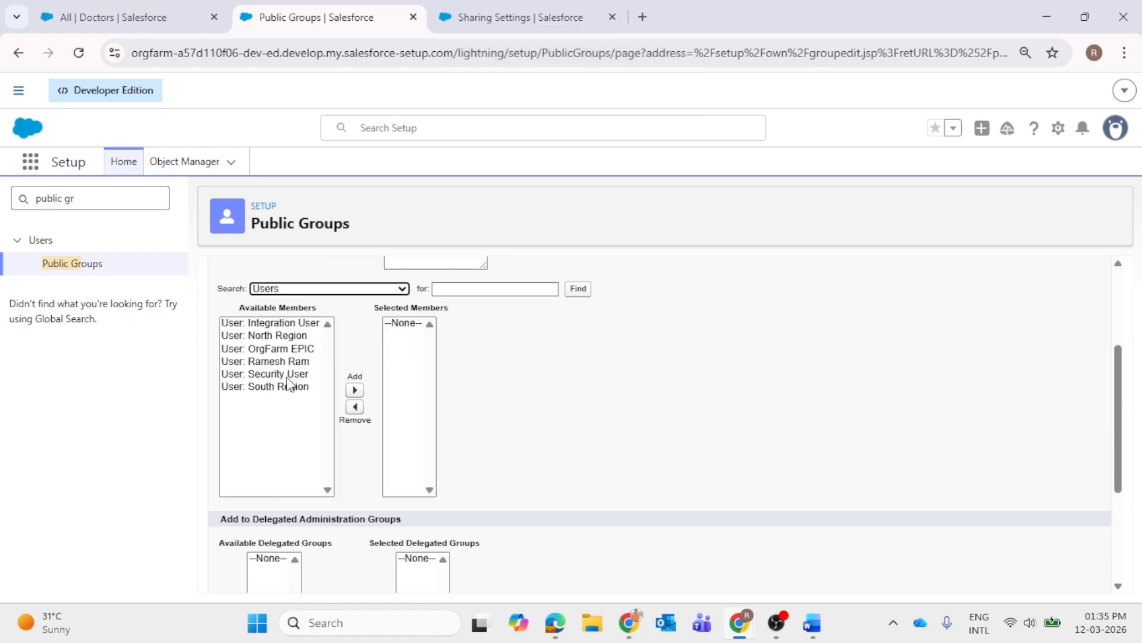
{"action": "left_click", "coordinate": [282, 337]}
{"action": "left_click", "coordinate": [355, 390]}
{"action": "scroll", "coordinate": [437, 387], "scroll_direction": "up", "scroll_amount": 3}
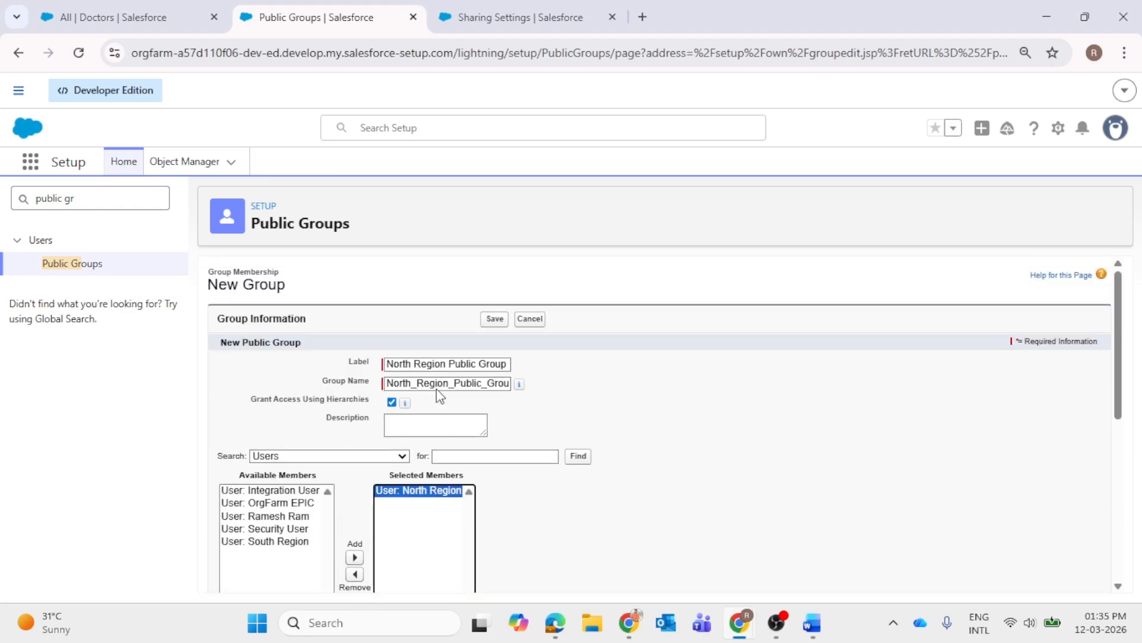
{"action": "scroll", "coordinate": [436, 395], "scroll_direction": "down", "scroll_amount": 6}
{"action": "scroll", "coordinate": [440, 406], "scroll_direction": "up", "scroll_amount": 5}
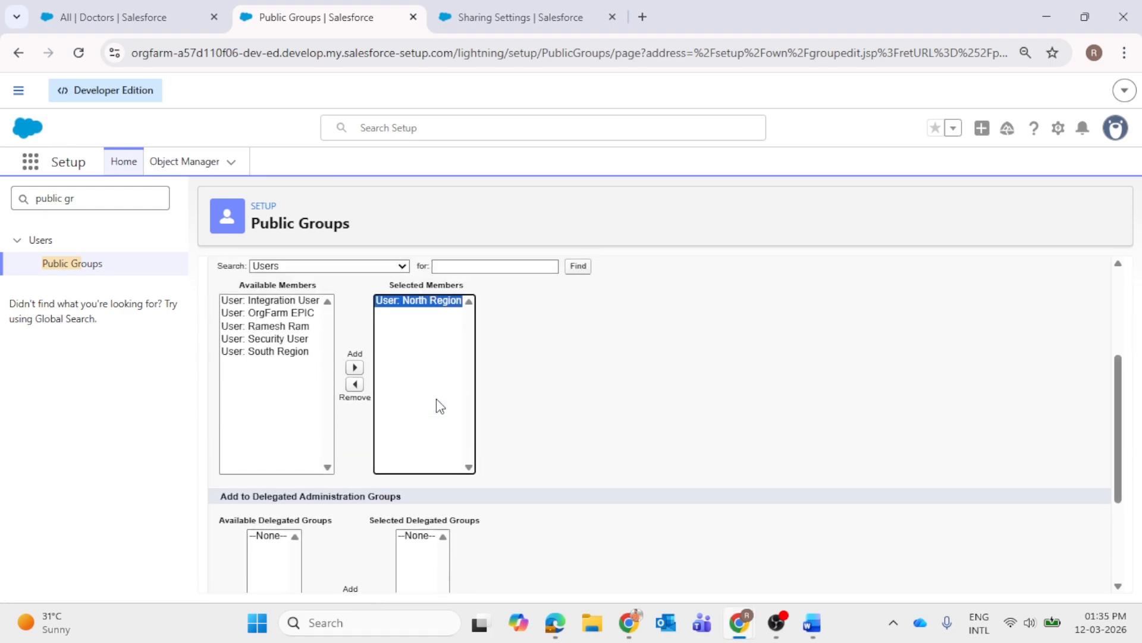
{"action": "left_click", "coordinate": [496, 321]}
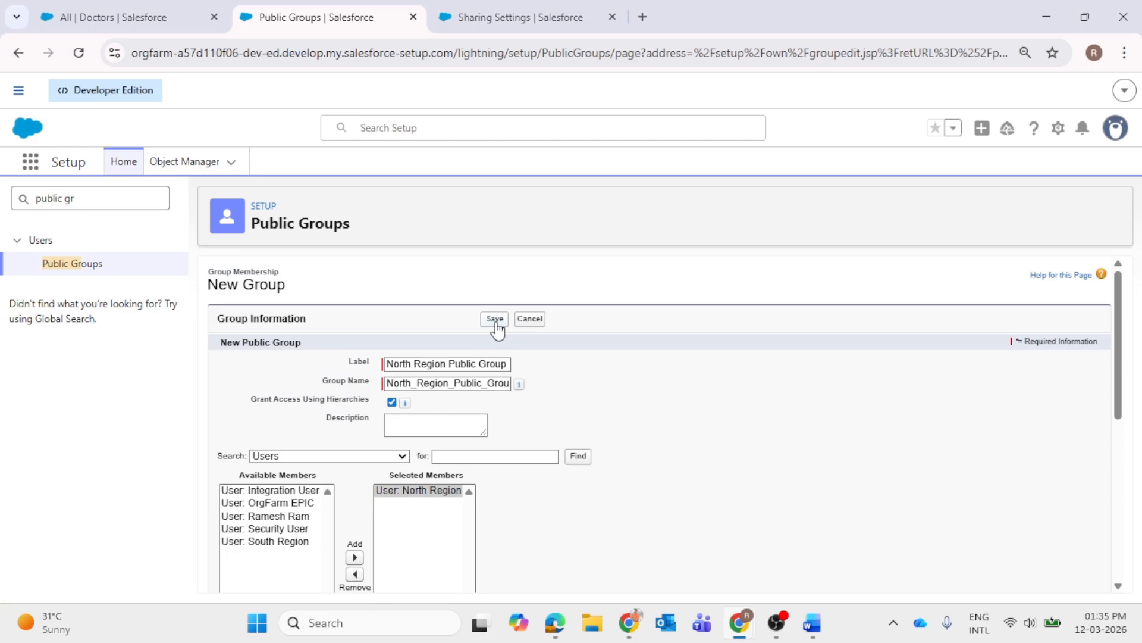
- Start another new public group and label it "South Region Public Gropu"
{"action": "left_click", "coordinate": [667, 366]}
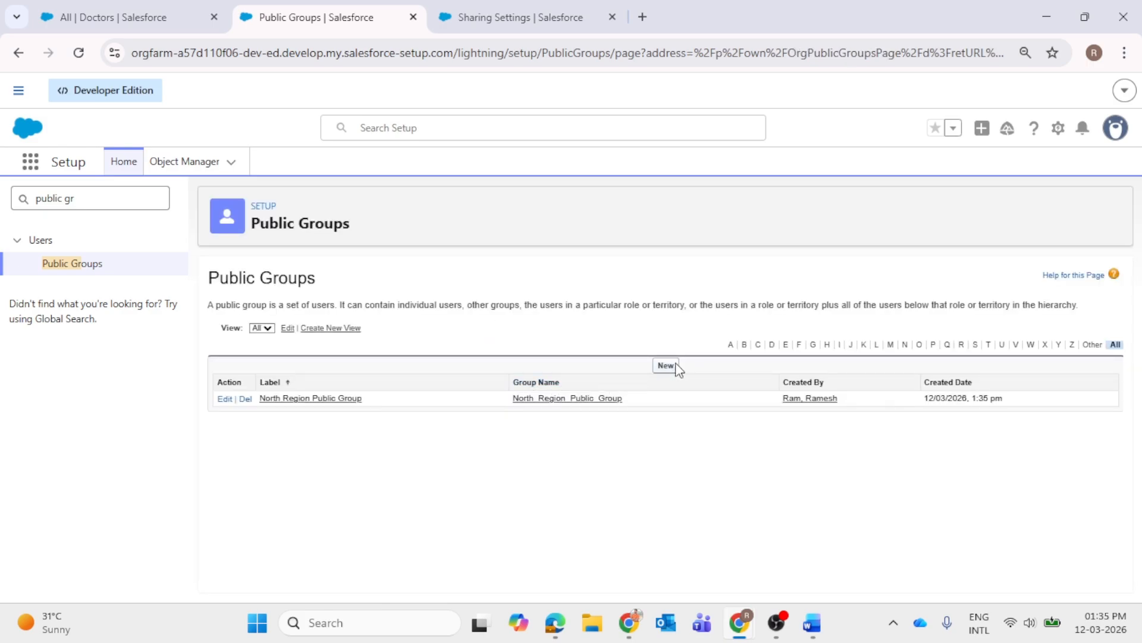
{"action": "key", "text": "Caps_Lock"}
{"action": "type", "text": "S"}
{"action": "key", "text": "Caps_Lock"}
{"action": "type", "text": "otu"}
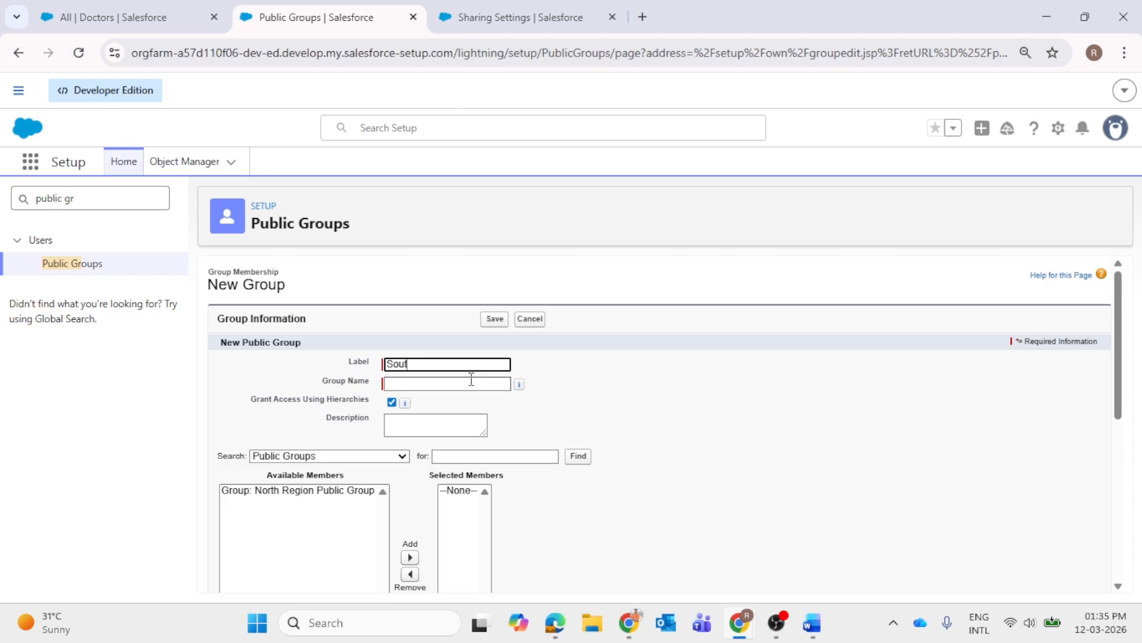
{"action": "type", "text": "h"}
{"action": "key", "text": "Caps_Lock"}
{"action": "type", "text": "P"}
{"action": "key", "text": "Caps_Lock"}
{"action": "type", "text": "ublic"}
{"action": "key", "text": "Caps_Lock"}
{"action": "type", "text": "G"}
{"action": "key", "text": "Caps_Lock"}
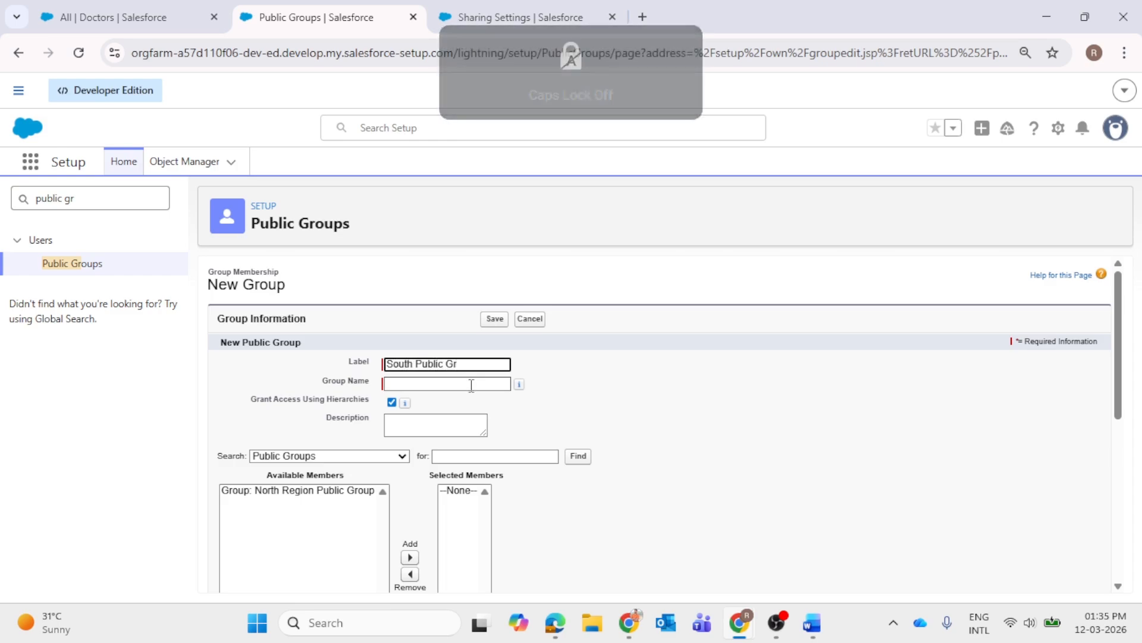
{"action": "key", "text": "BackSpace"}
{"action": "key", "text": "BackSpace"}
{"action": "key", "text": "Caps_Lock"}
{"action": "key", "text": "Caps_Lock"}
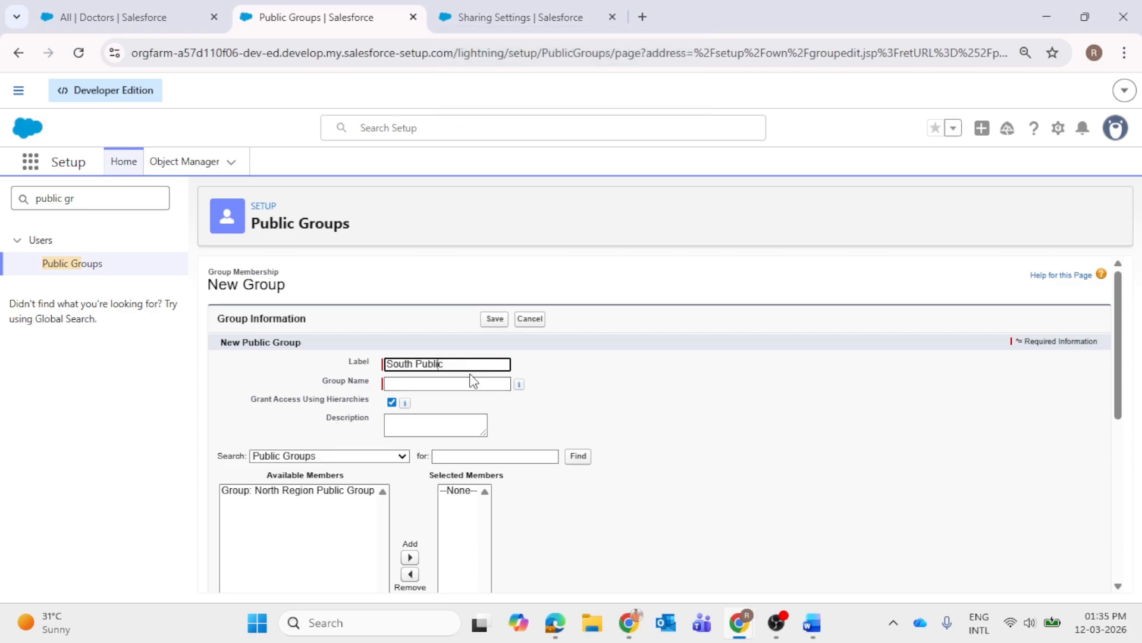
{"action": "type", "text": "R"}
{"action": "key", "text": "Caps_Lock"}
{"action": "type", "text": "egio"}
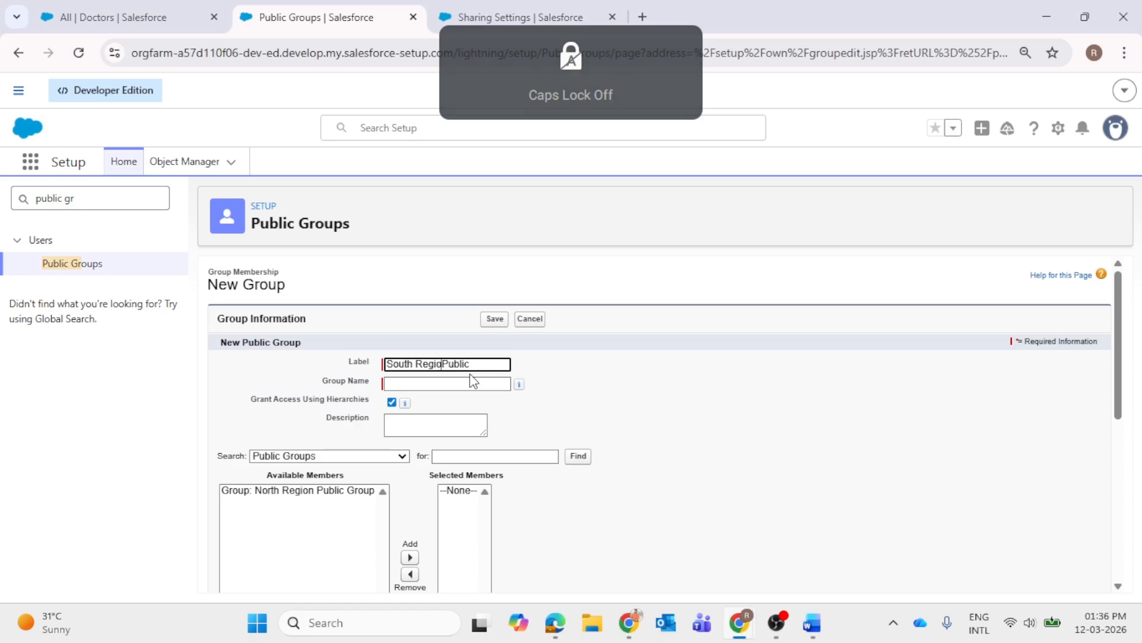
{"action": "type", "text": "n"}
{"action": "left_click", "coordinate": [500, 358]}
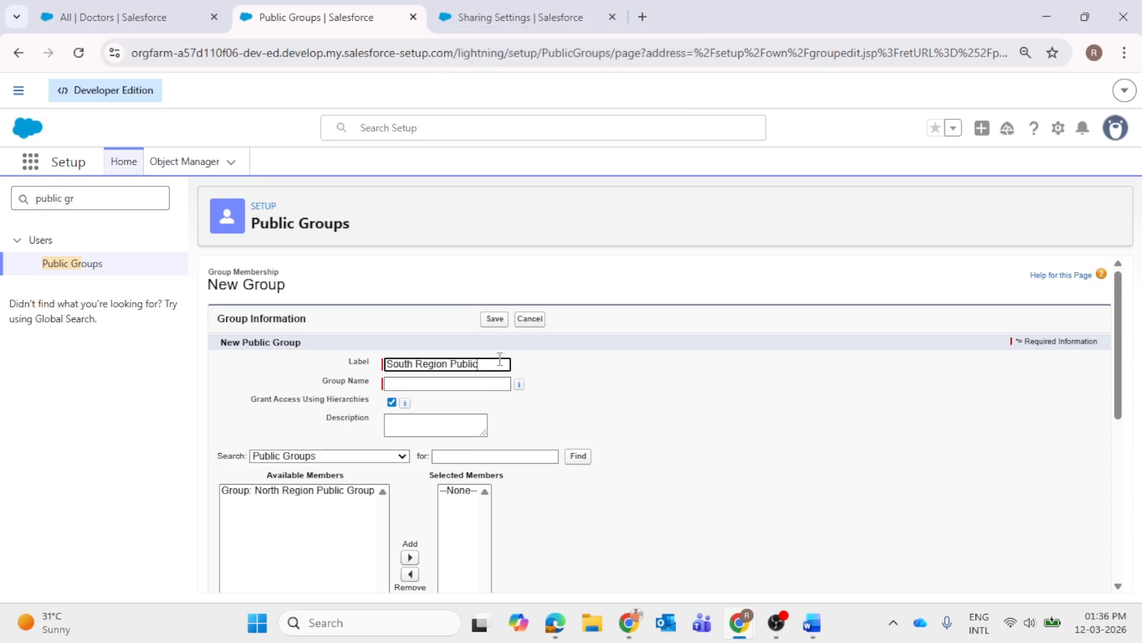
{"action": "key", "text": "Caps_Lock"}
{"action": "type", "text": "G"}
{"action": "key", "text": "Caps_Lock"}
{"action": "type", "text": "ropu"}
{"action": "left_click", "coordinate": [527, 390]}
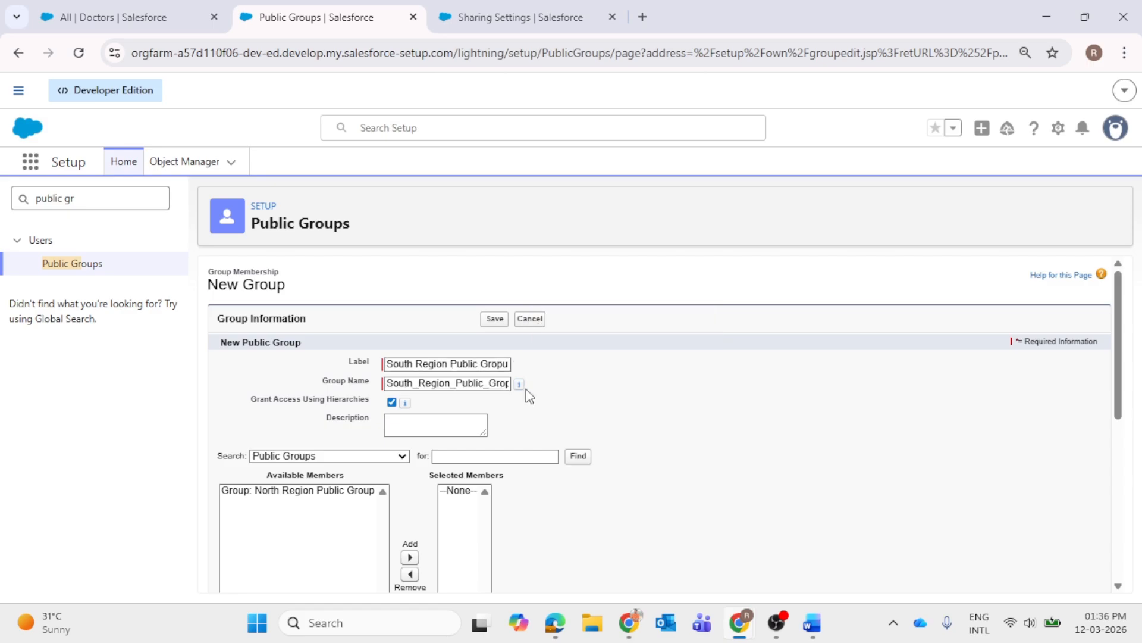
- Correct the misspelled last word to "Group" in both the label and the group name of the South Region group
{"action": "left_click", "coordinate": [506, 359]}
{"action": "mouse_move", "coordinate": [520, 385]}
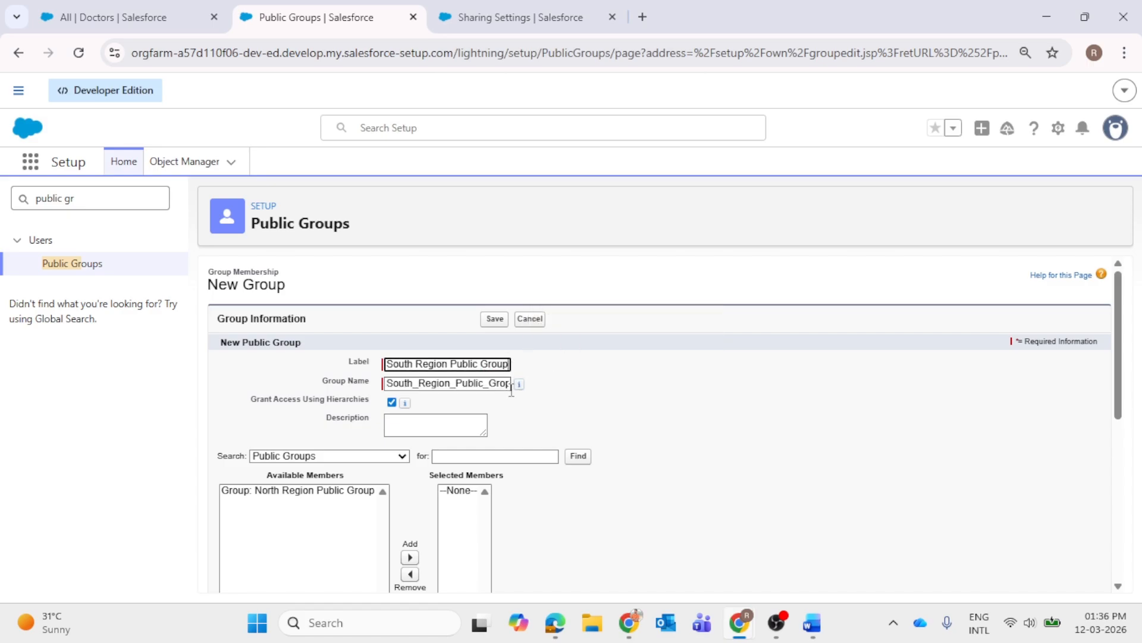
{"action": "left_click", "coordinate": [509, 383]}
{"action": "key", "text": "End"}
{"action": "key", "text": "BackSpace"}
{"action": "key", "text": "BackSpace"}
{"action": "type", "text": "up"}
{"action": "left_click", "coordinate": [543, 408]}
- Add the South Region user to the group's selected members and save the group
{"action": "scroll", "coordinate": [543, 408], "scroll_direction": "down", "scroll_amount": 3}
{"action": "left_click", "coordinate": [319, 288]}
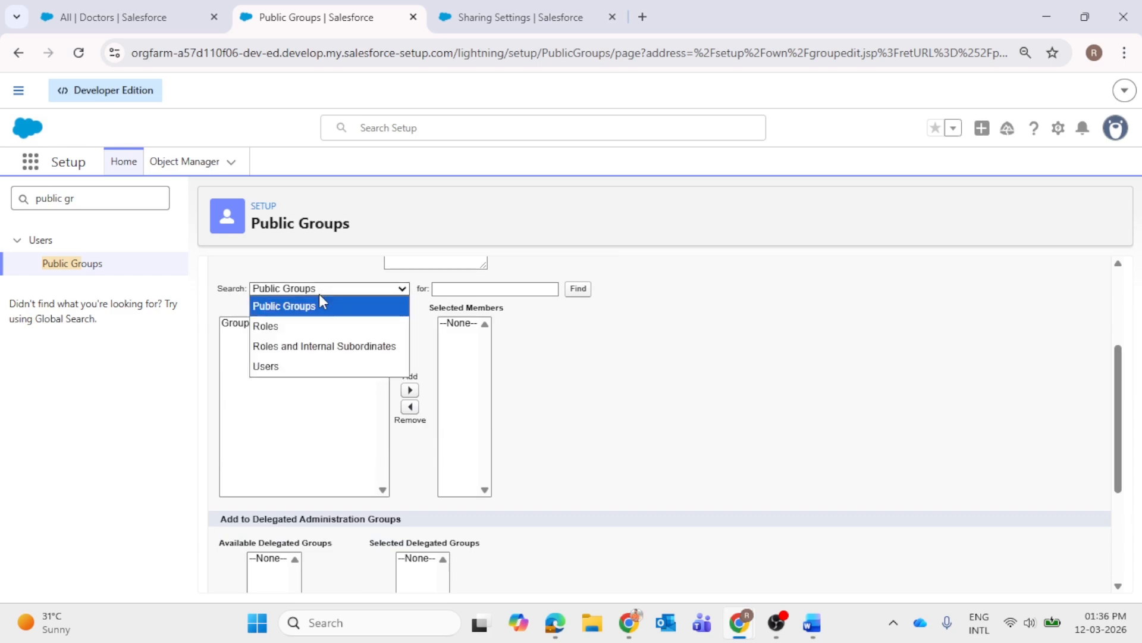
{"action": "left_click", "coordinate": [297, 366]}
{"action": "left_click", "coordinate": [275, 387]}
{"action": "left_click", "coordinate": [355, 389]}
{"action": "scroll", "coordinate": [408, 510], "scroll_direction": "down", "scroll_amount": 3}
{"action": "left_click", "coordinate": [495, 573]}
- Return to the Doctor sharing rule, reload the form and label the rule "North Region Shaing Rules" again
{"action": "left_click", "coordinate": [484, 12]}
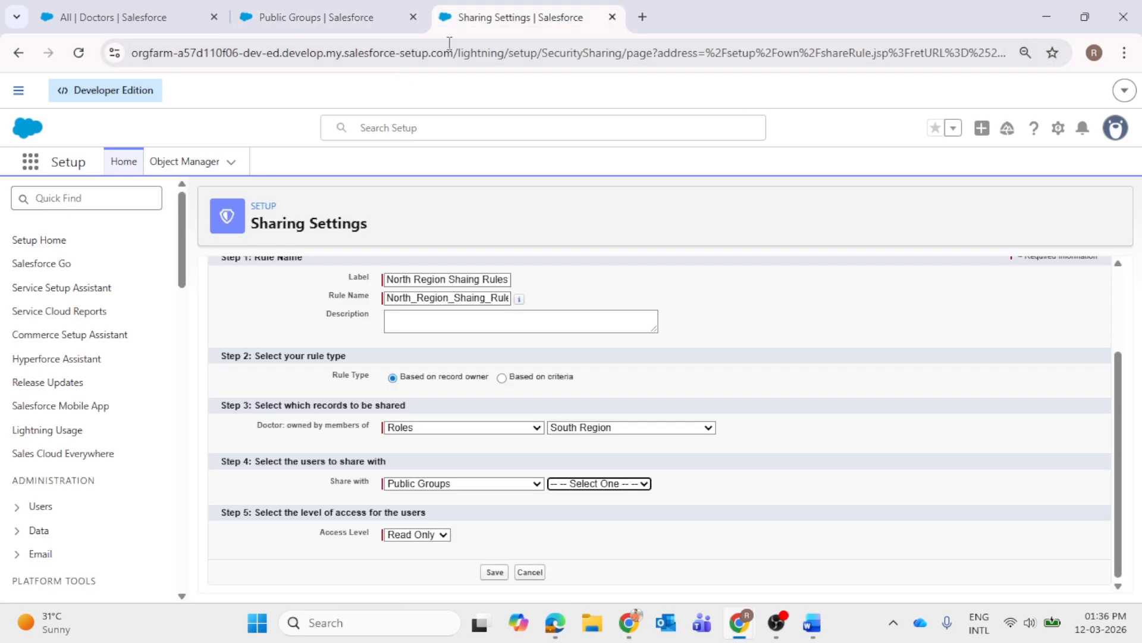
{"action": "left_click", "coordinate": [79, 52]}
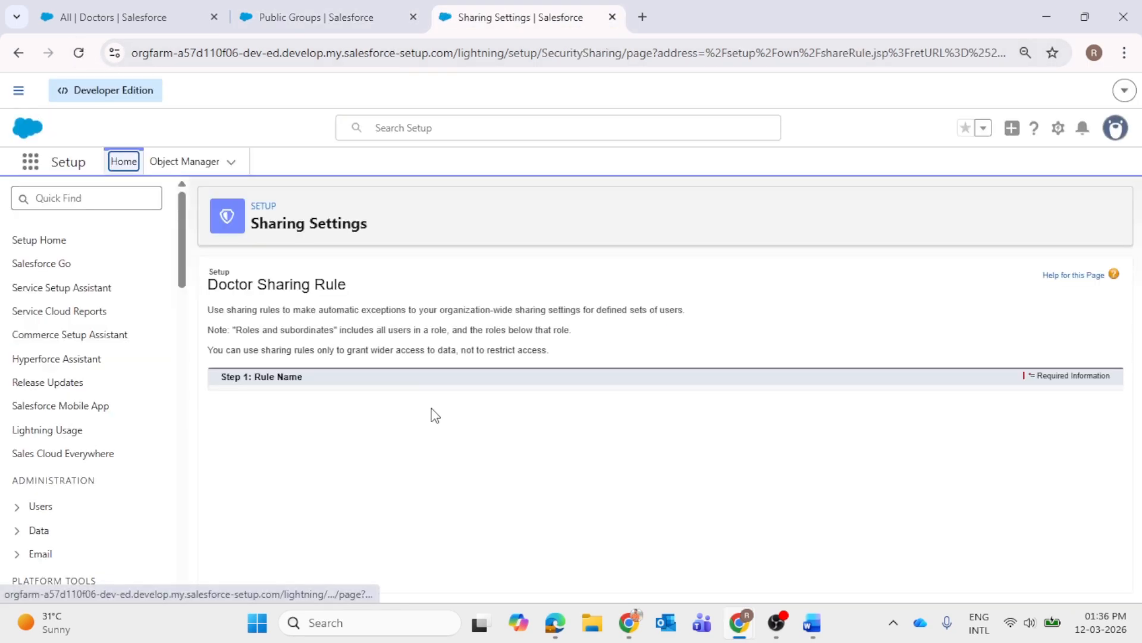
{"action": "left_click", "coordinate": [415, 398]}
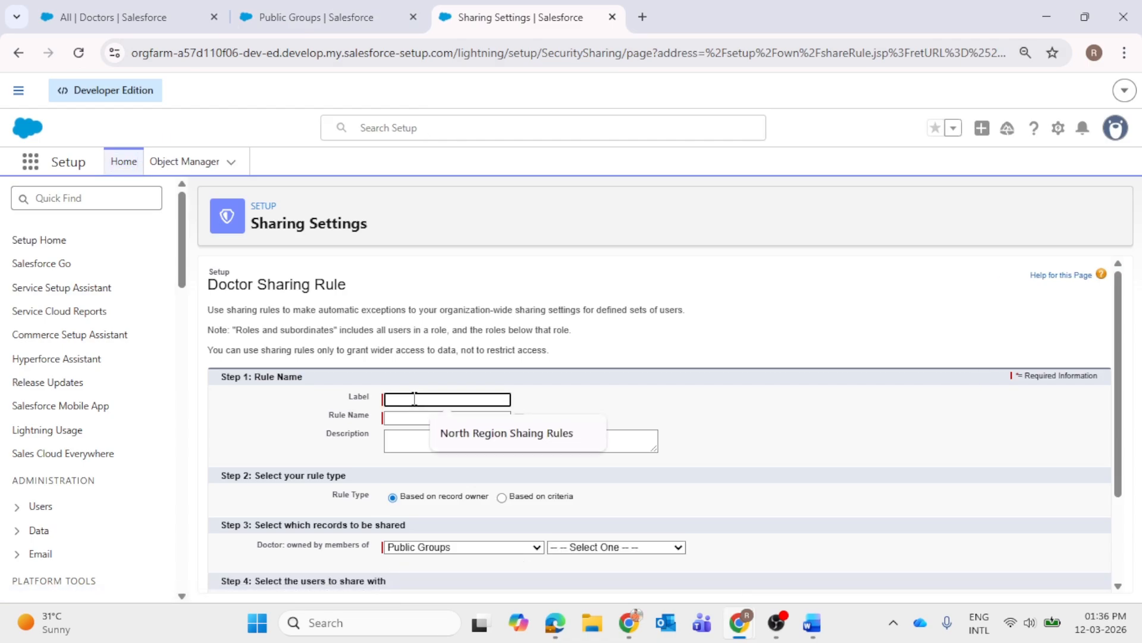
{"action": "left_click", "coordinate": [479, 444]}
{"action": "scroll", "coordinate": [470, 449], "scroll_direction": "down", "scroll_amount": 2}
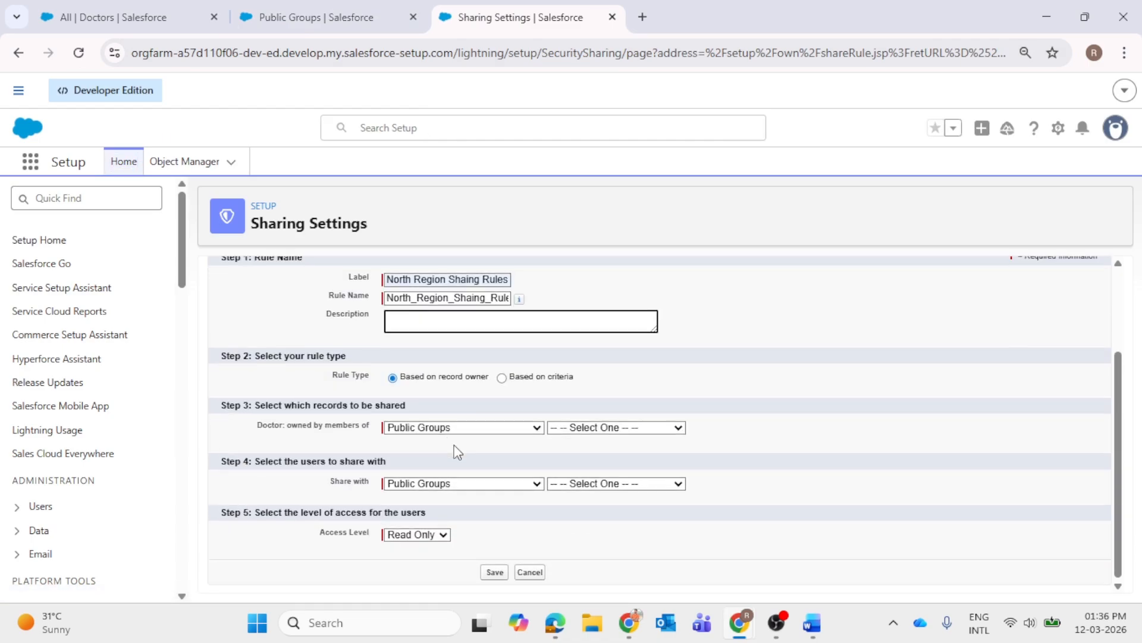
- Set the rule to share Doctor records owned by members of the South Region role
{"action": "left_click", "coordinate": [454, 427]}
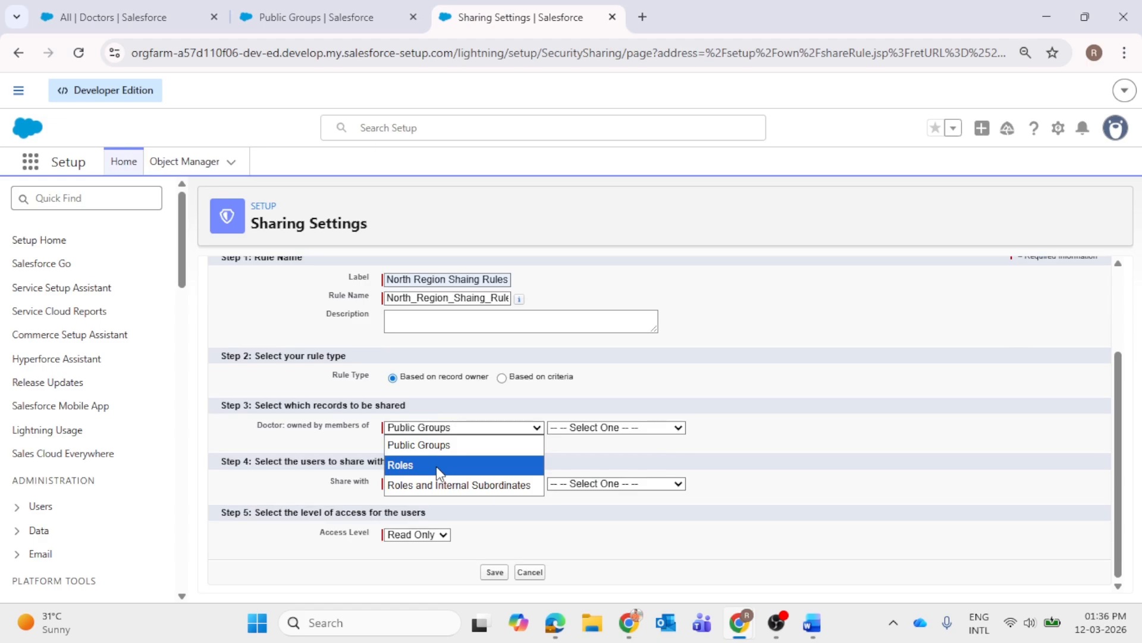
{"action": "left_click", "coordinate": [437, 466]}
{"action": "left_click", "coordinate": [630, 427]}
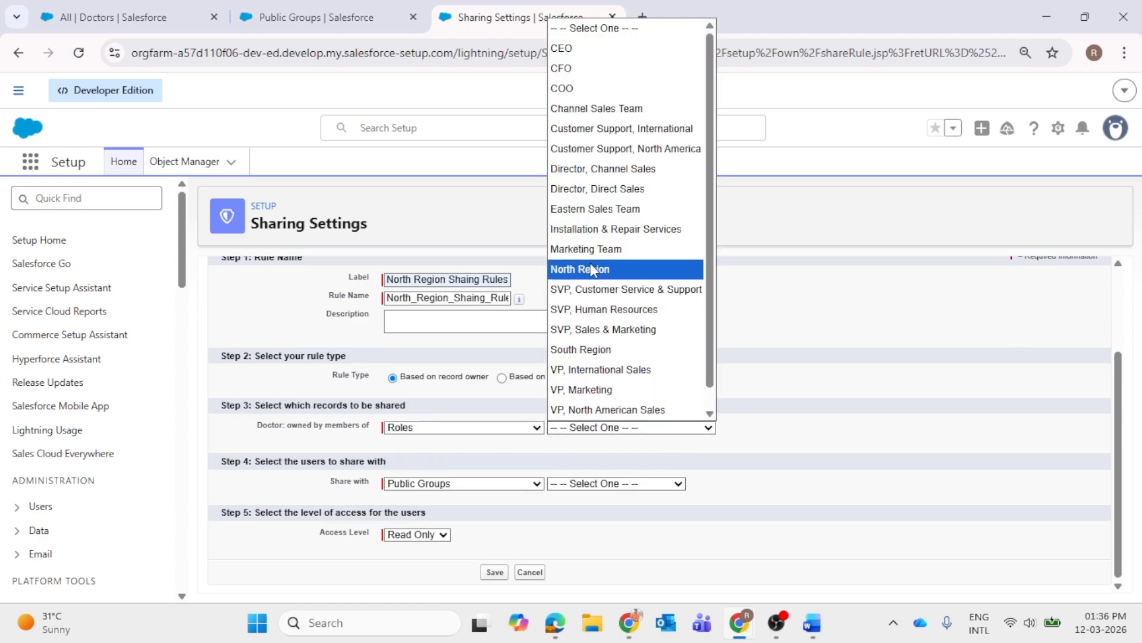
{"action": "left_click", "coordinate": [597, 350]}
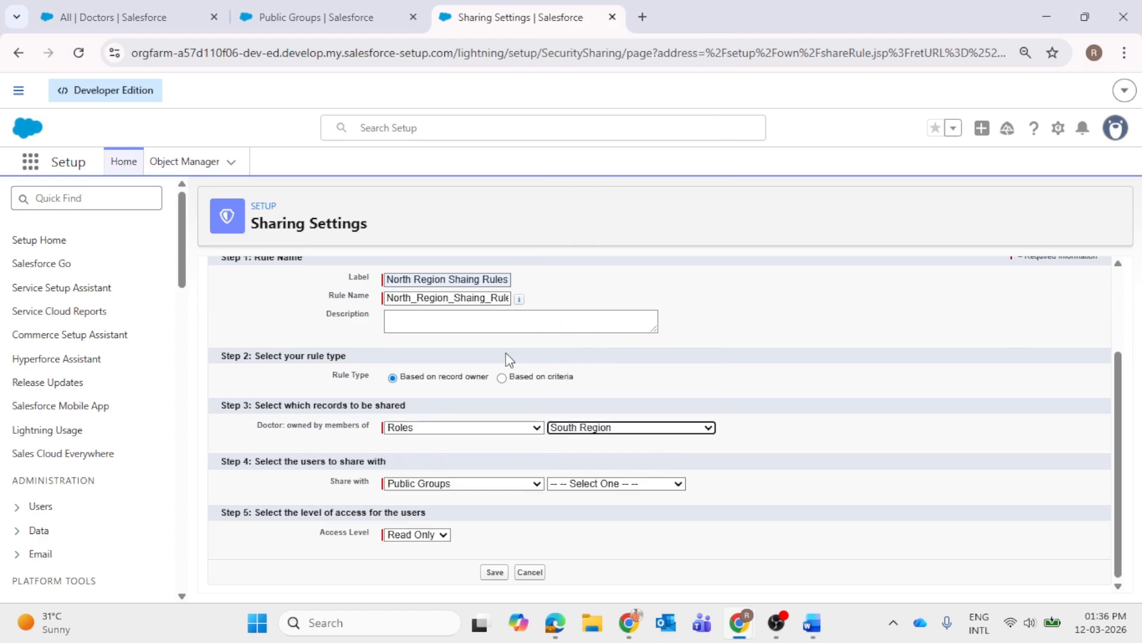
- Share the records with the public group North Region Public Group
{"action": "left_click", "coordinate": [448, 485]}
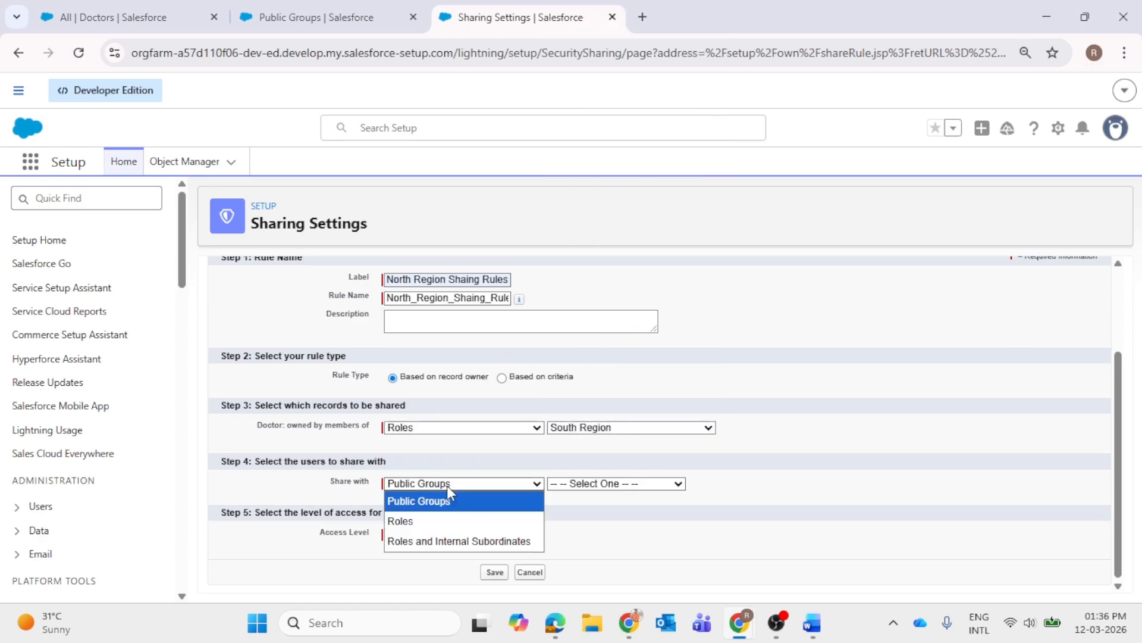
{"action": "left_click", "coordinate": [423, 505]}
{"action": "left_click", "coordinate": [567, 487]}
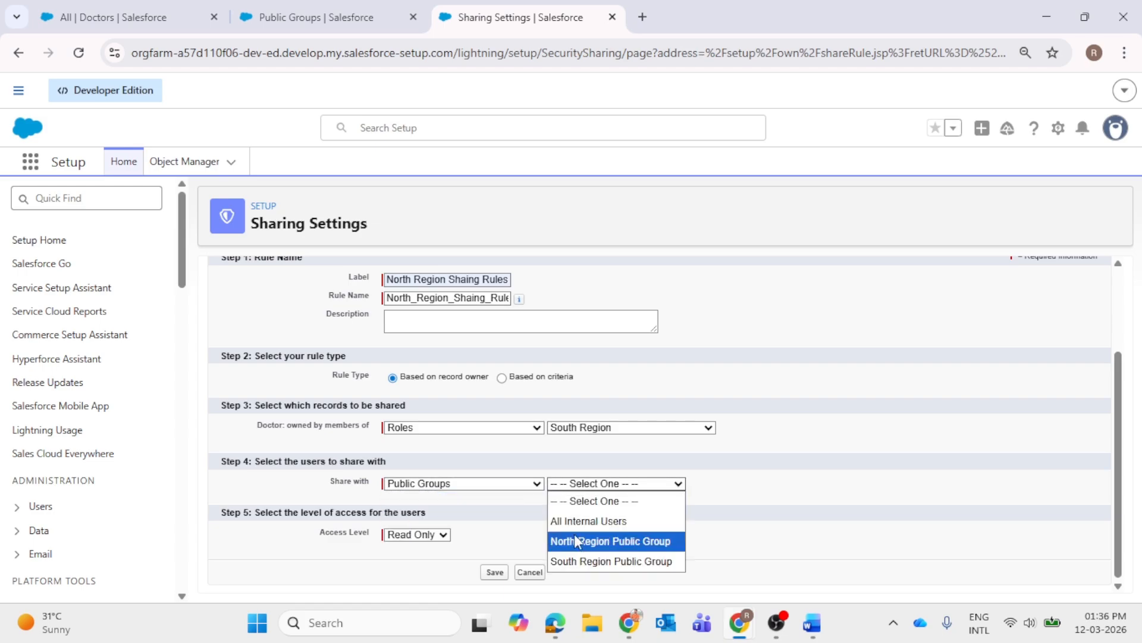
{"action": "left_click", "coordinate": [613, 542]}
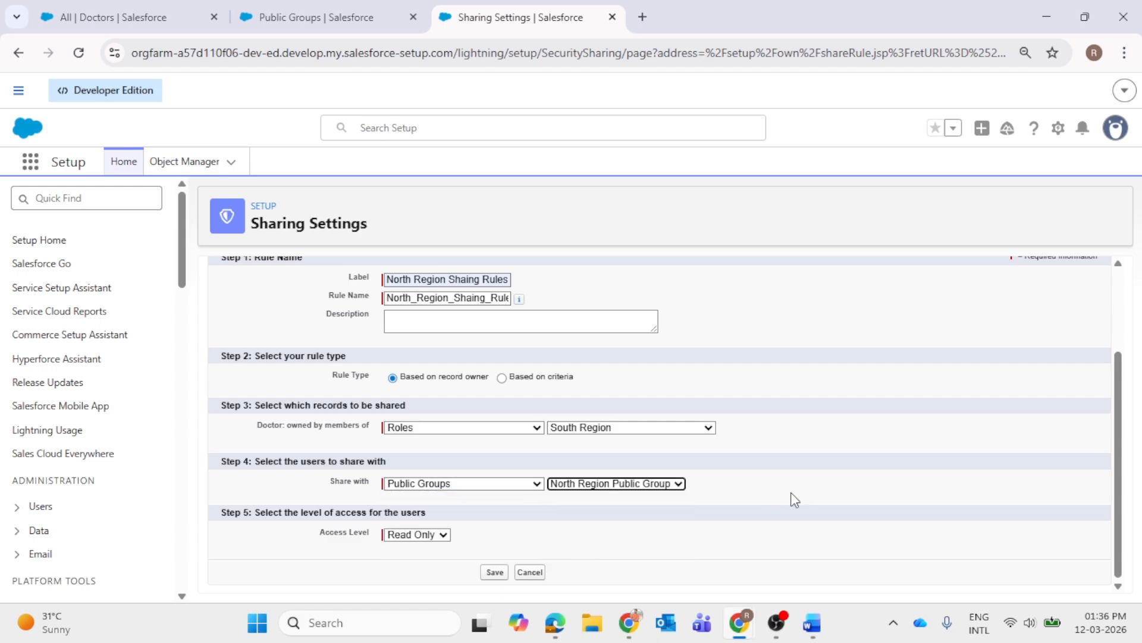
- Keep the access level at Read Only and save the Doctor sharing rule
{"action": "left_click", "coordinate": [421, 540]}
{"action": "left_click", "coordinate": [463, 528]}
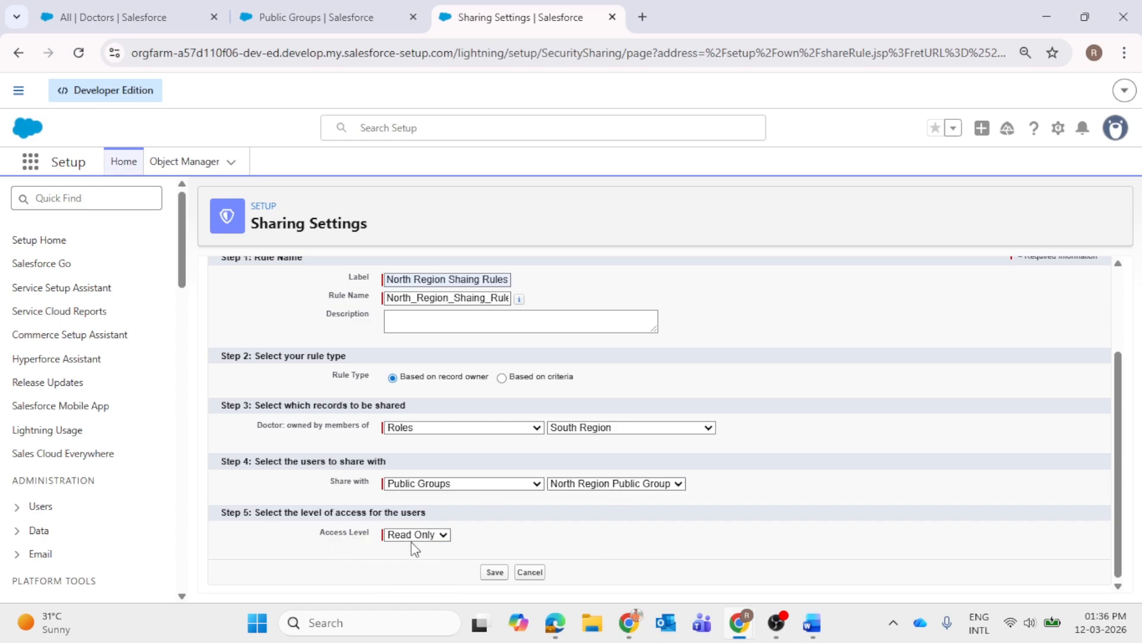
{"action": "left_click", "coordinate": [493, 573]}
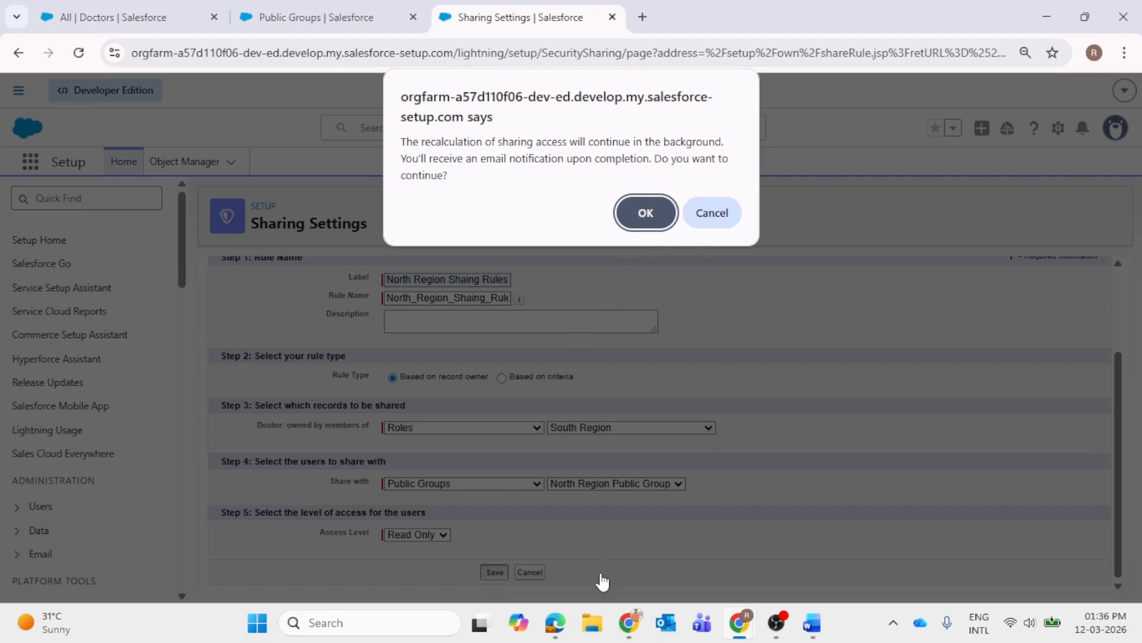
- Accept the background recalculation of sharing access for the new Doctor rule and reload Sharing Settings
{"action": "left_click", "coordinate": [555, 623]}
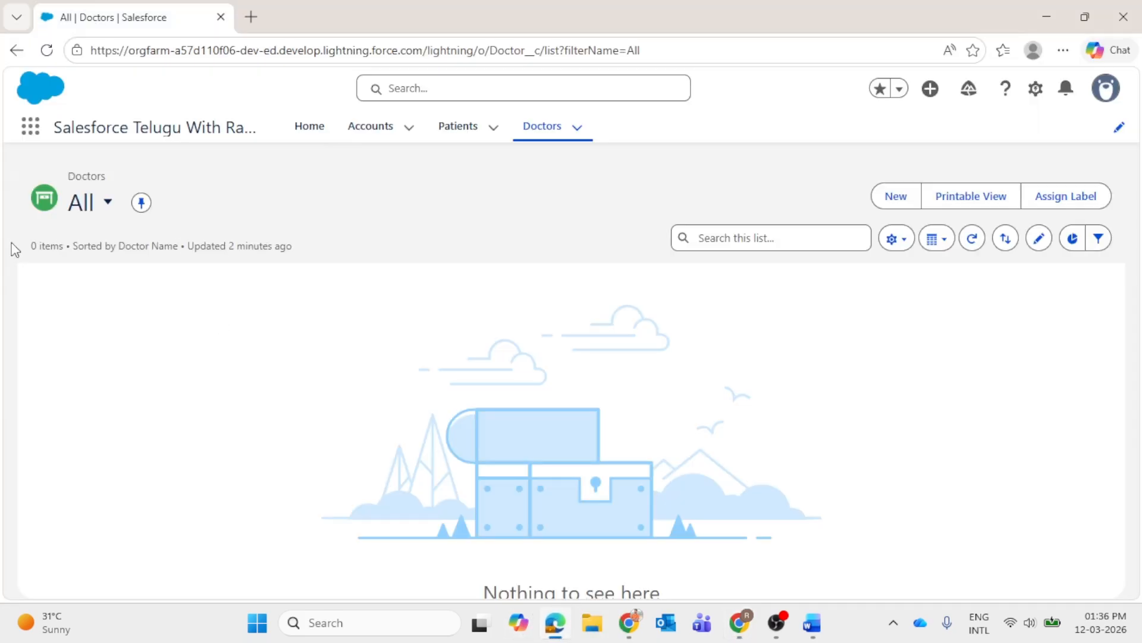
{"action": "key", "text": "alt+Tab"}
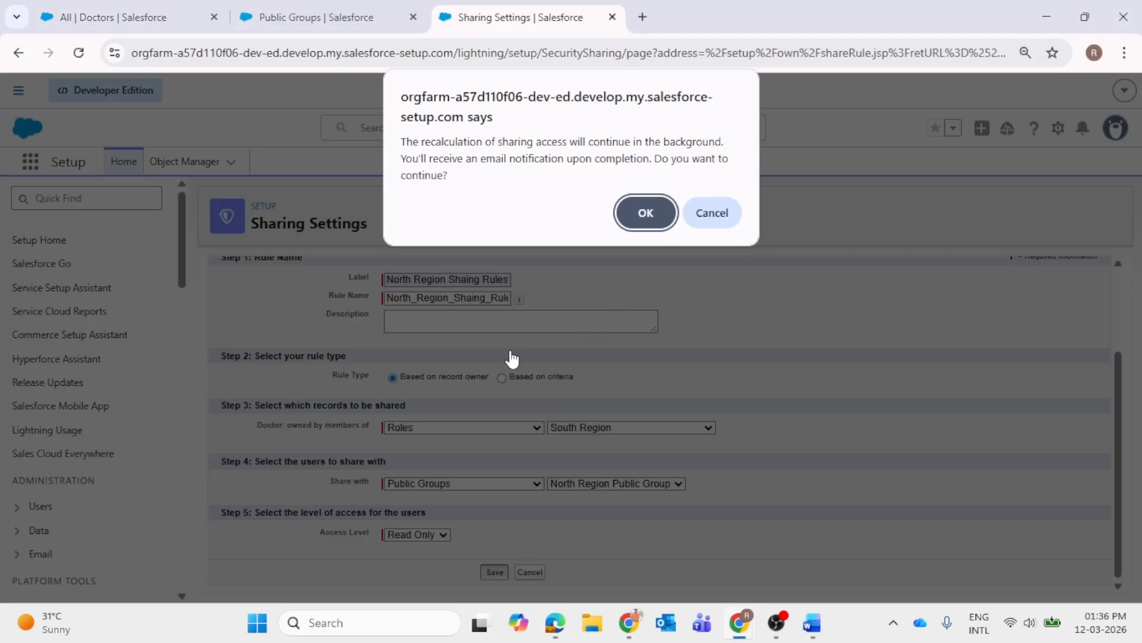
{"action": "left_click", "coordinate": [640, 213]}
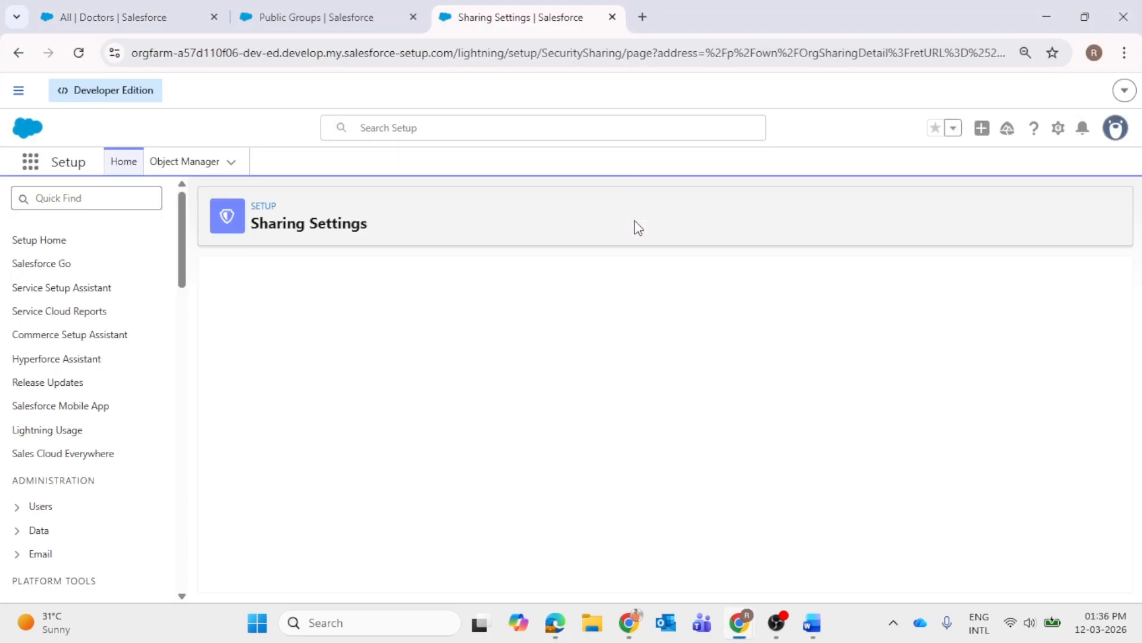
{"action": "scroll", "coordinate": [676, 362], "scroll_direction": "down", "scroll_amount": 5}
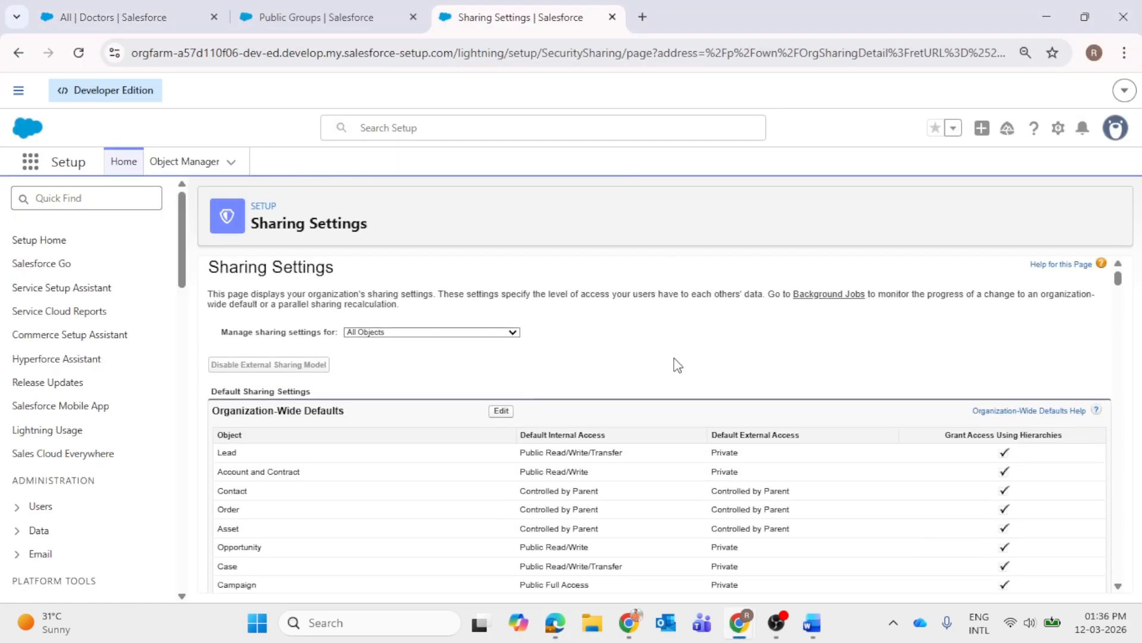
{"action": "left_click", "coordinate": [80, 54]}
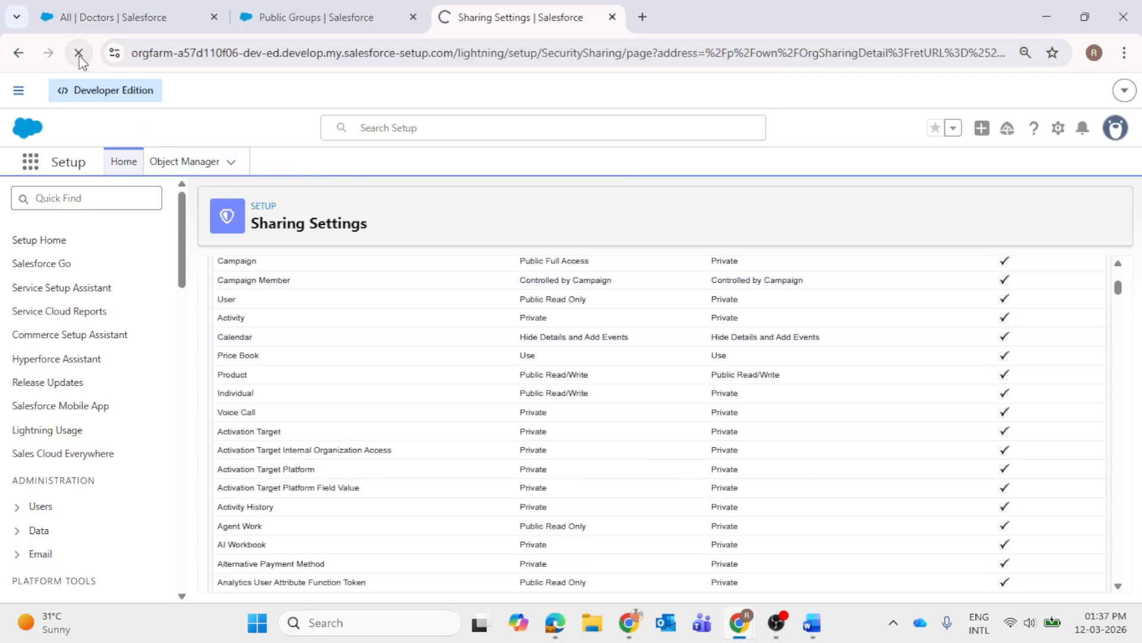
- Switch to the North Region session in Edge, refresh the Doctors list and open the South Doctor record
{"action": "key", "text": "alt+Tab"}
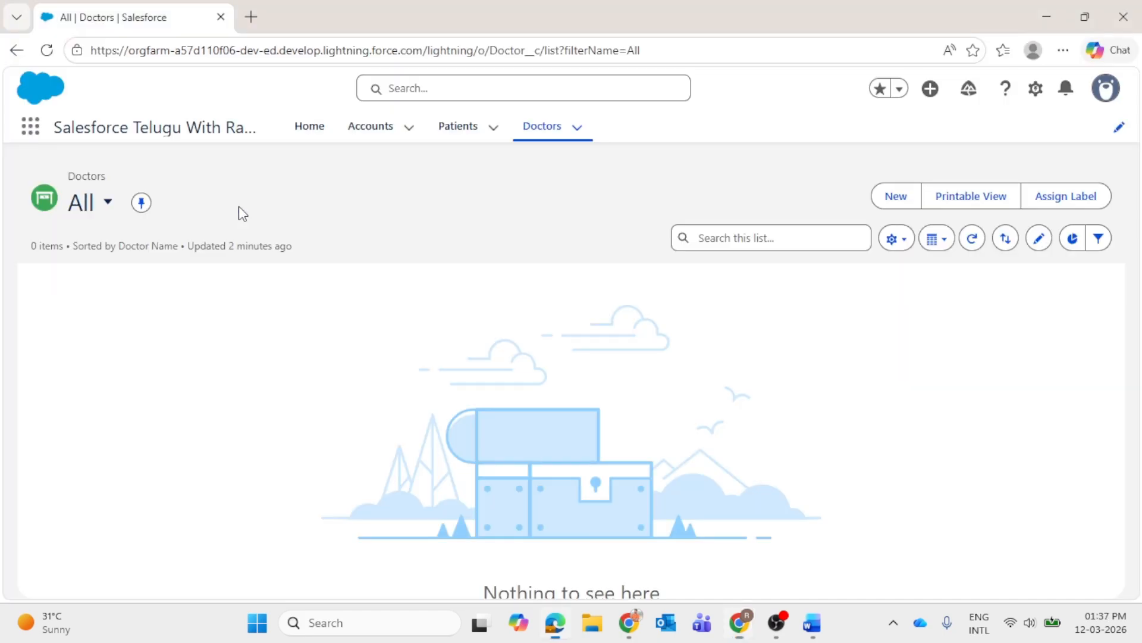
{"action": "left_click", "coordinate": [47, 50]}
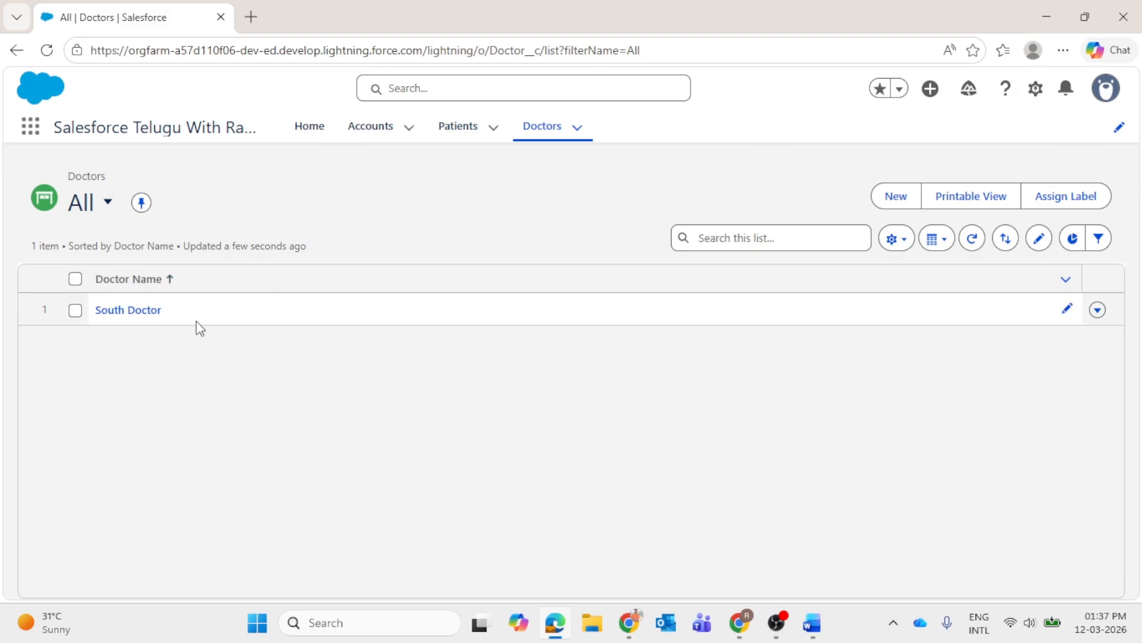
{"action": "left_click", "coordinate": [114, 314]}
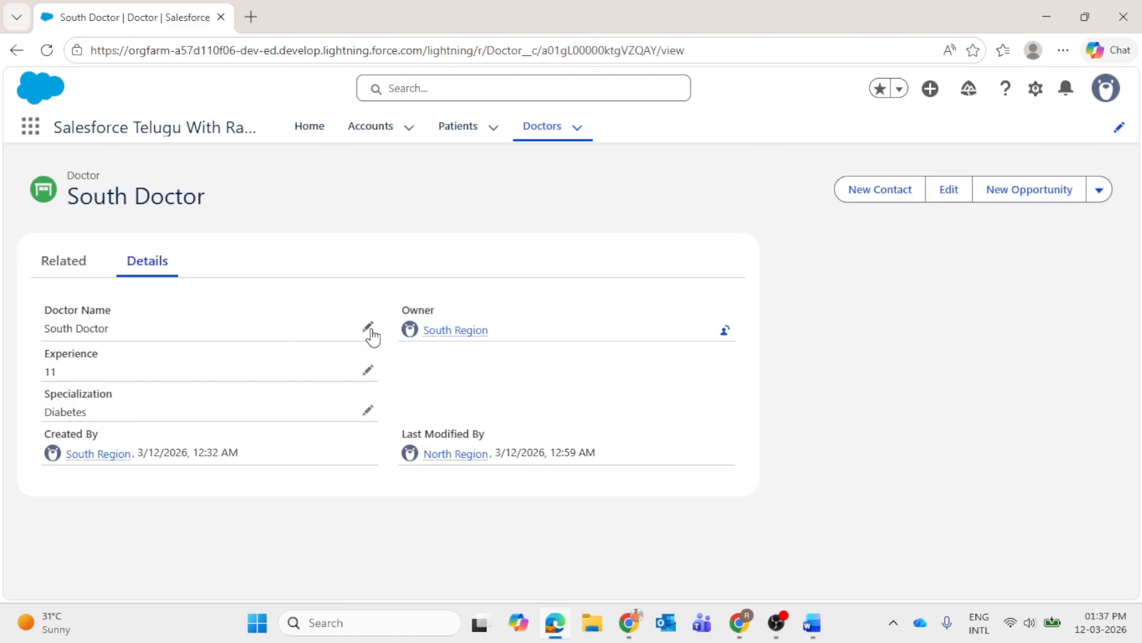
- Edit the South Doctor record, set Experience to 10 and try to save the change
{"action": "left_click", "coordinate": [369, 327]}
{"action": "left_click", "coordinate": [152, 429]}
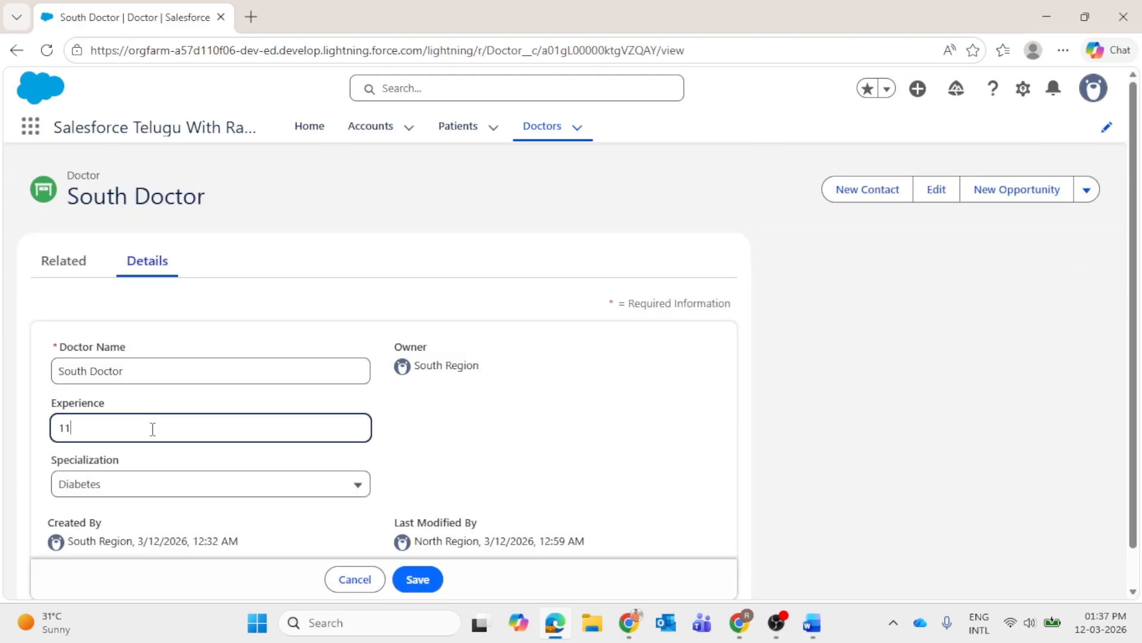
{"action": "key", "text": "BackSpace"}
{"action": "type", "text": "0"}
{"action": "left_click", "coordinate": [426, 587]}
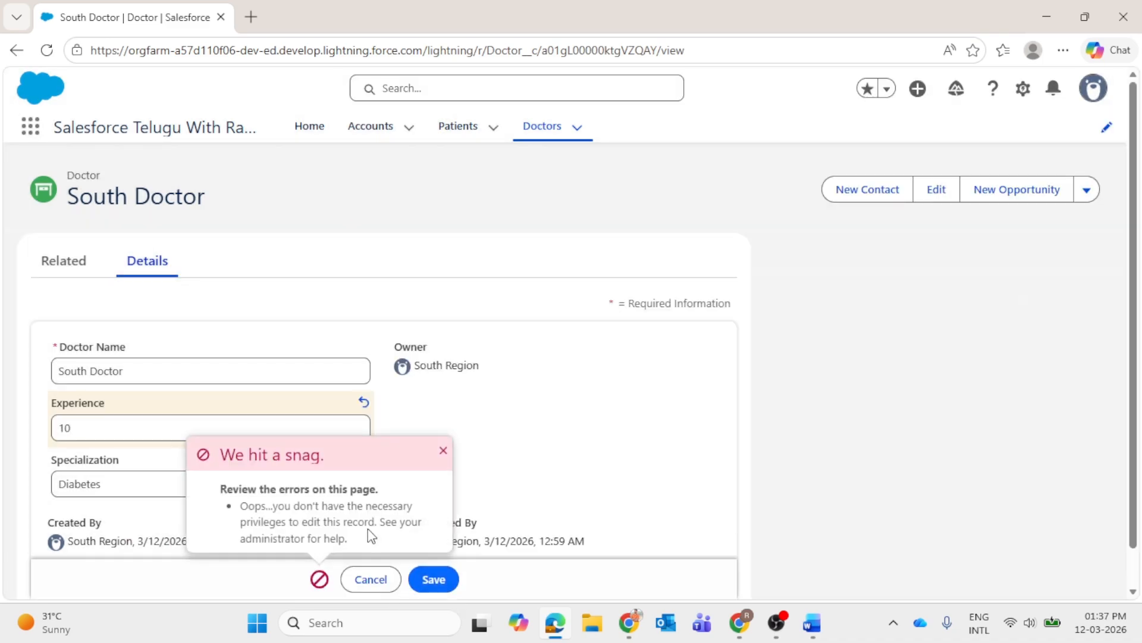
{"action": "left_click", "coordinate": [444, 452]}
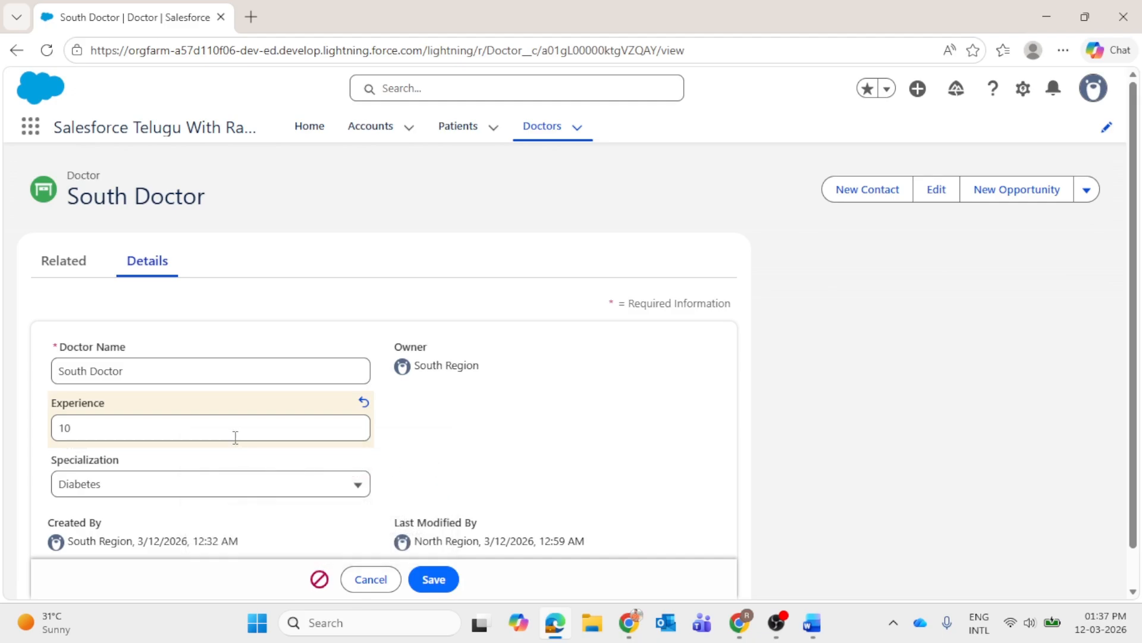
{"action": "left_click", "coordinate": [426, 571]}
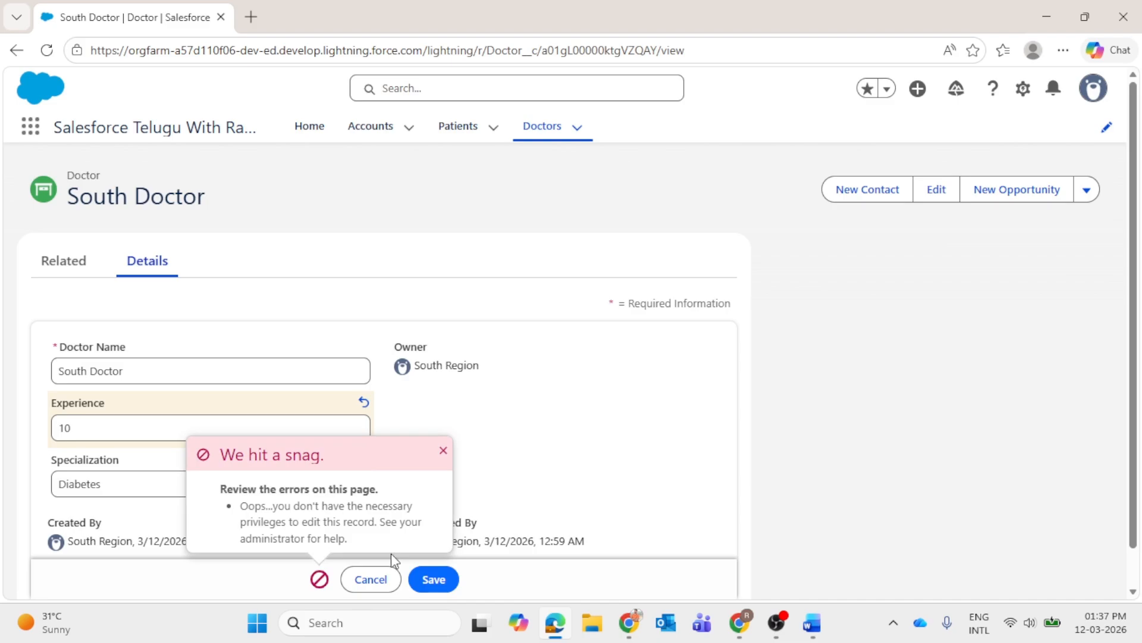
{"action": "left_click", "coordinate": [443, 451]}
- Return to Sharing Settings in Chrome, change the Doctor sharing rule's access level to Read/Write, save it and accept the recalculation
{"action": "key", "text": "alt+Tab"}
{"action": "scroll", "coordinate": [391, 452], "scroll_direction": "down", "scroll_amount": 10}
{"action": "left_click_drag", "start_coordinate": [1117, 297], "coordinate": [1126, 580]}
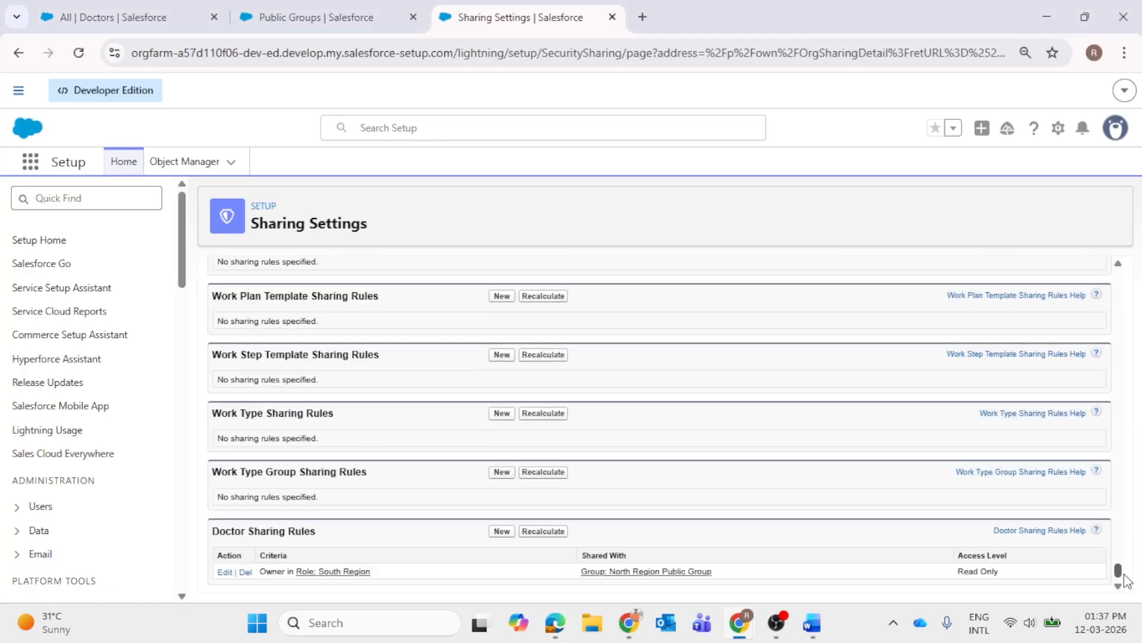
{"action": "left_click", "coordinate": [224, 572]}
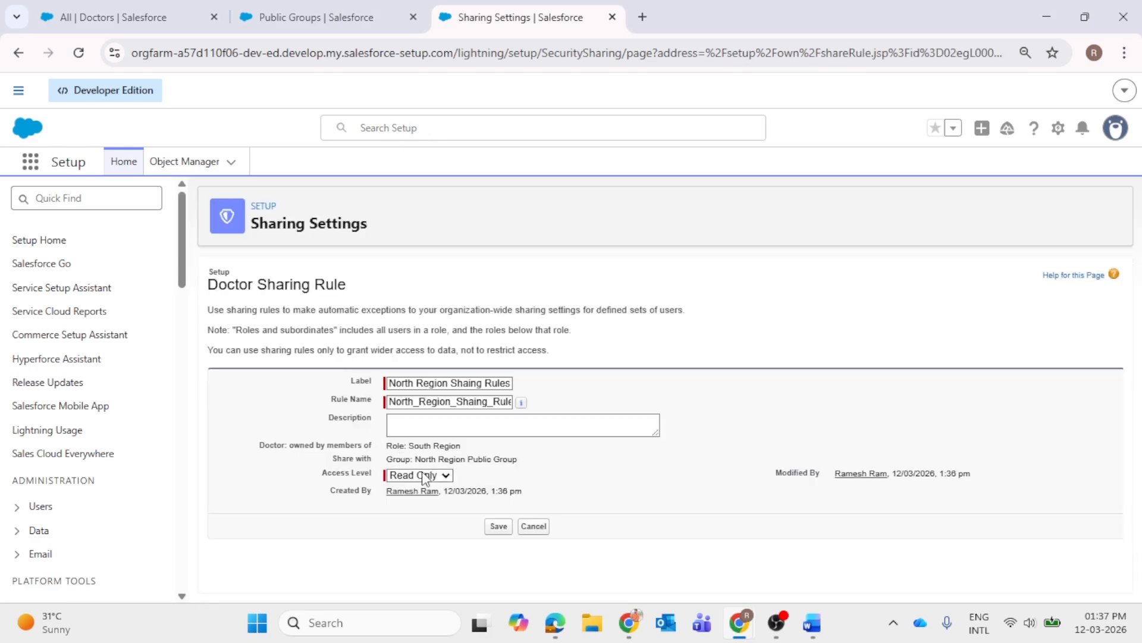
{"action": "left_click", "coordinate": [433, 476]}
{"action": "left_click", "coordinate": [417, 512]}
{"action": "left_click", "coordinate": [497, 527]}
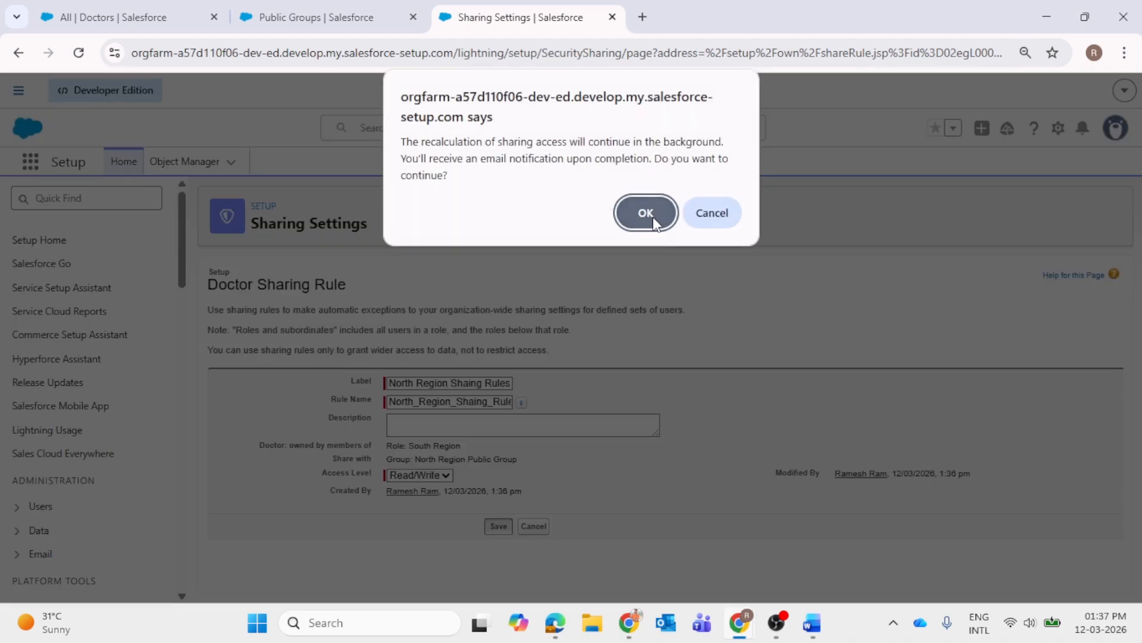
{"action": "left_click", "coordinate": [652, 217]}
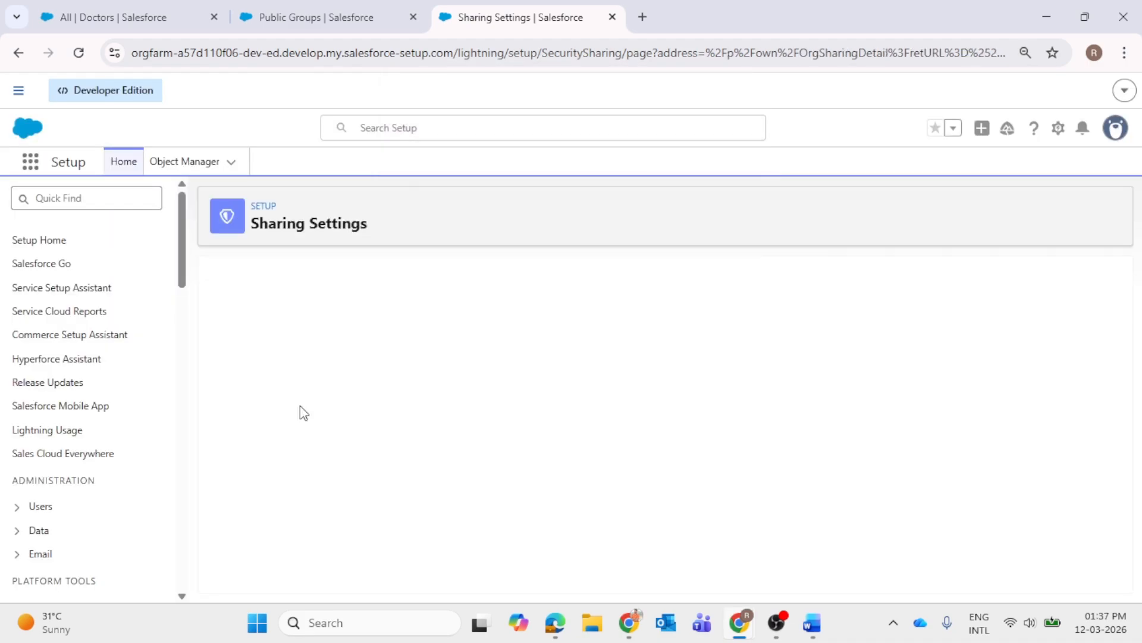
{"action": "scroll", "coordinate": [300, 405], "scroll_direction": "down", "scroll_amount": 5}
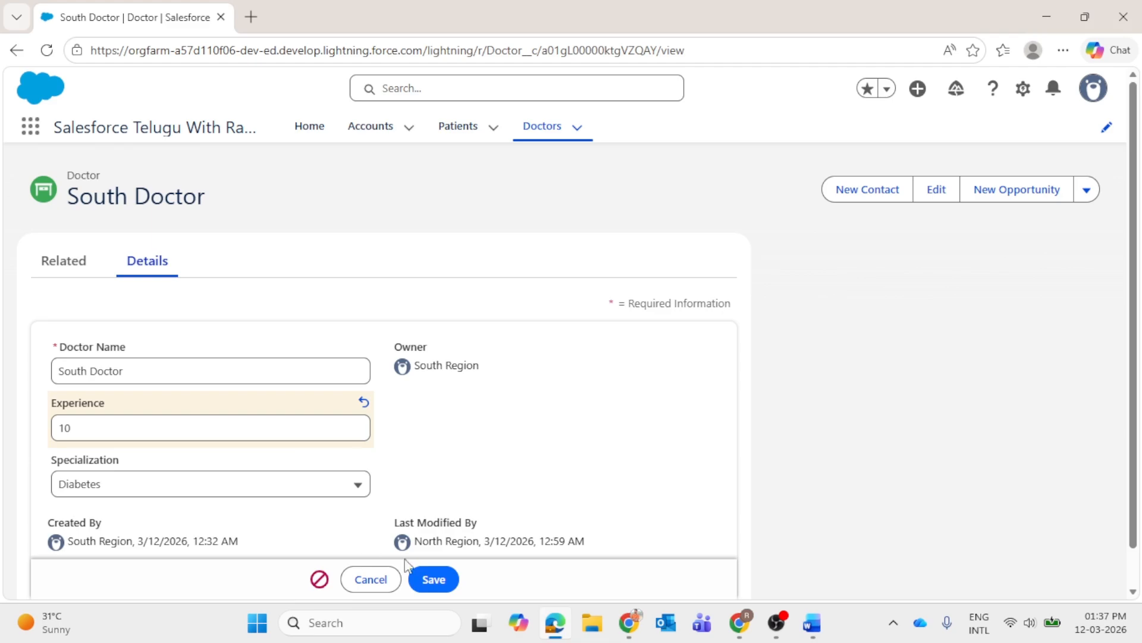
- Save the edited South Doctor record in the North Region session and review the Doctor sharing rule in Sharing Settings
{"action": "left_click", "coordinate": [429, 577]}
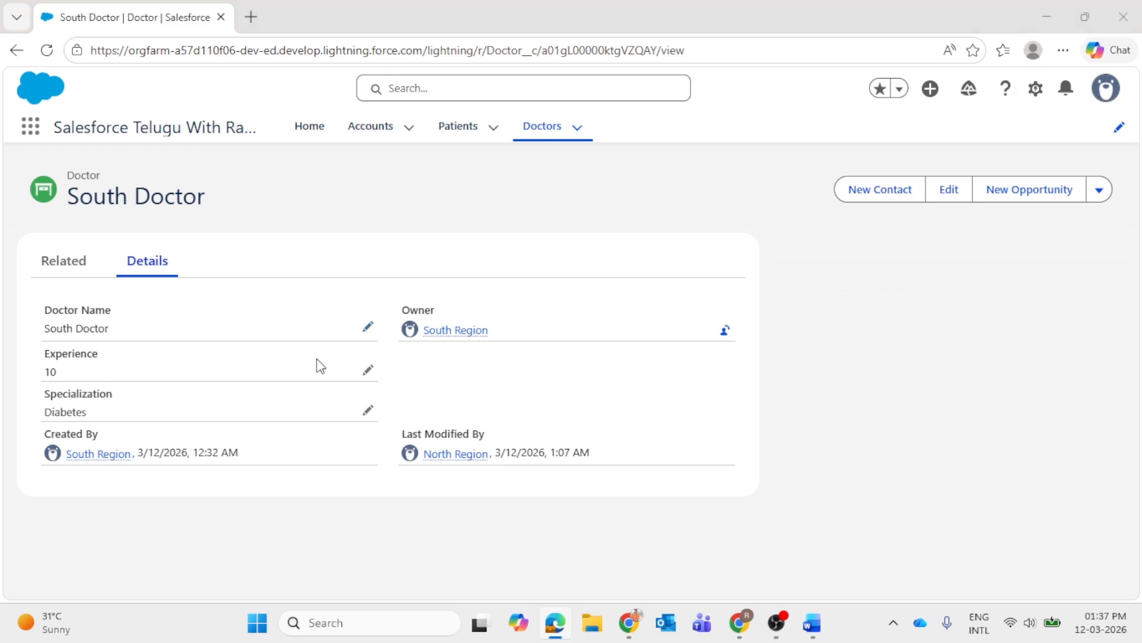
{"action": "key", "text": "alt+Tab"}
{"action": "scroll", "coordinate": [393, 345], "scroll_direction": "down", "scroll_amount": 15}
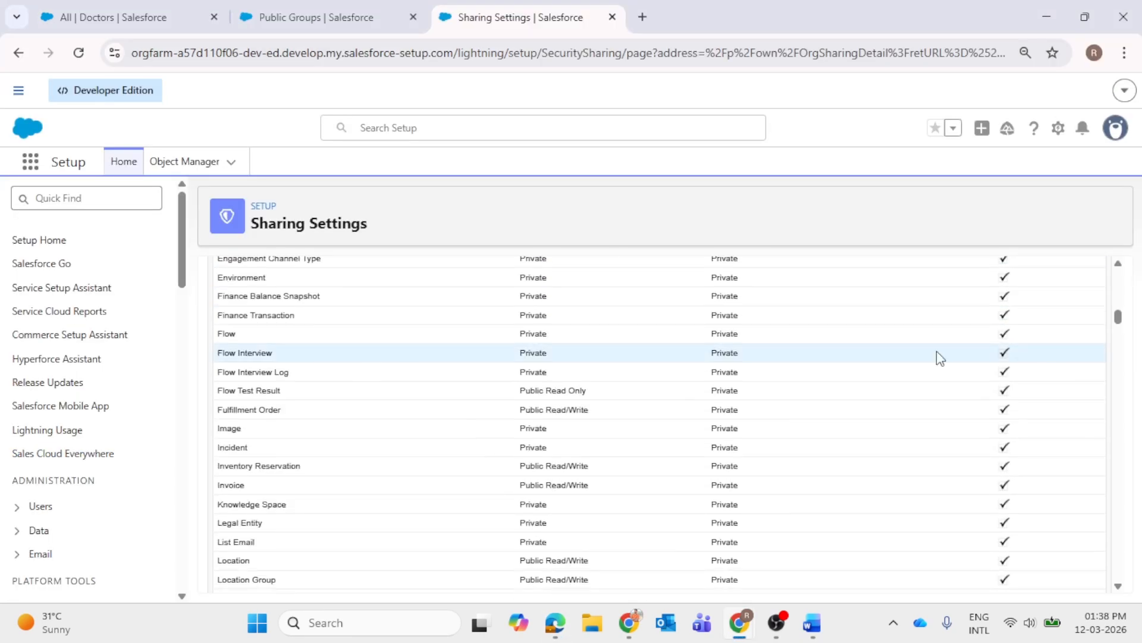
{"action": "left_click_drag", "start_coordinate": [1118, 316], "coordinate": [1105, 584]}
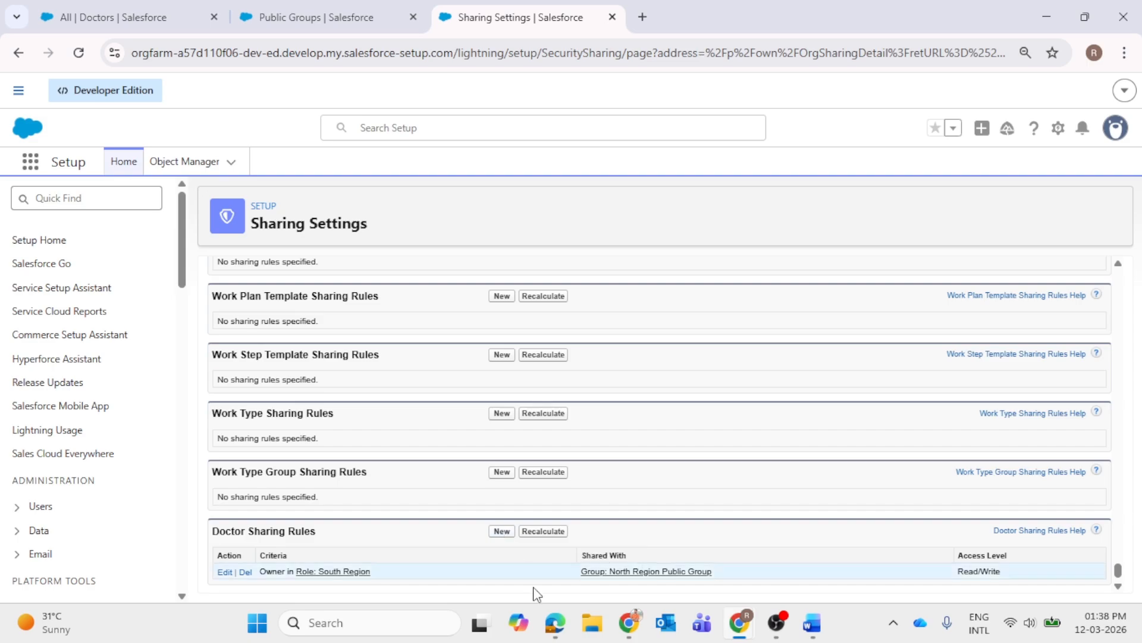
- Go back to the North Region session in Edge and start a new Doctor record named "North Doctor"
{"action": "left_click", "coordinate": [634, 629]}
{"action": "left_click", "coordinate": [558, 625]}
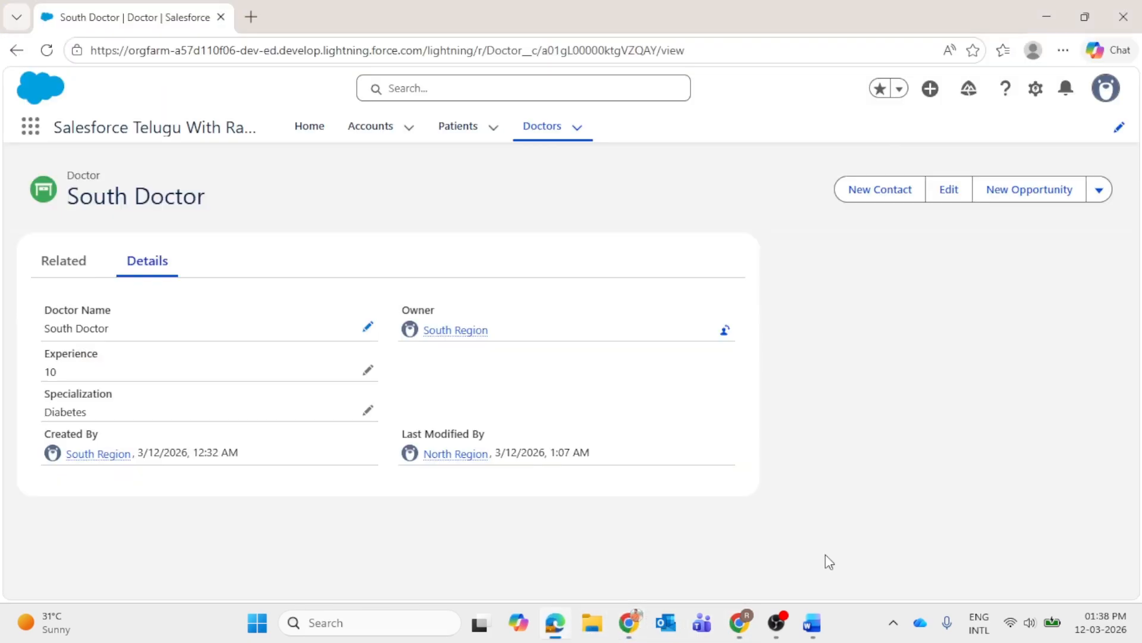
{"action": "left_click", "coordinate": [534, 122]}
{"action": "left_click", "coordinate": [898, 203]}
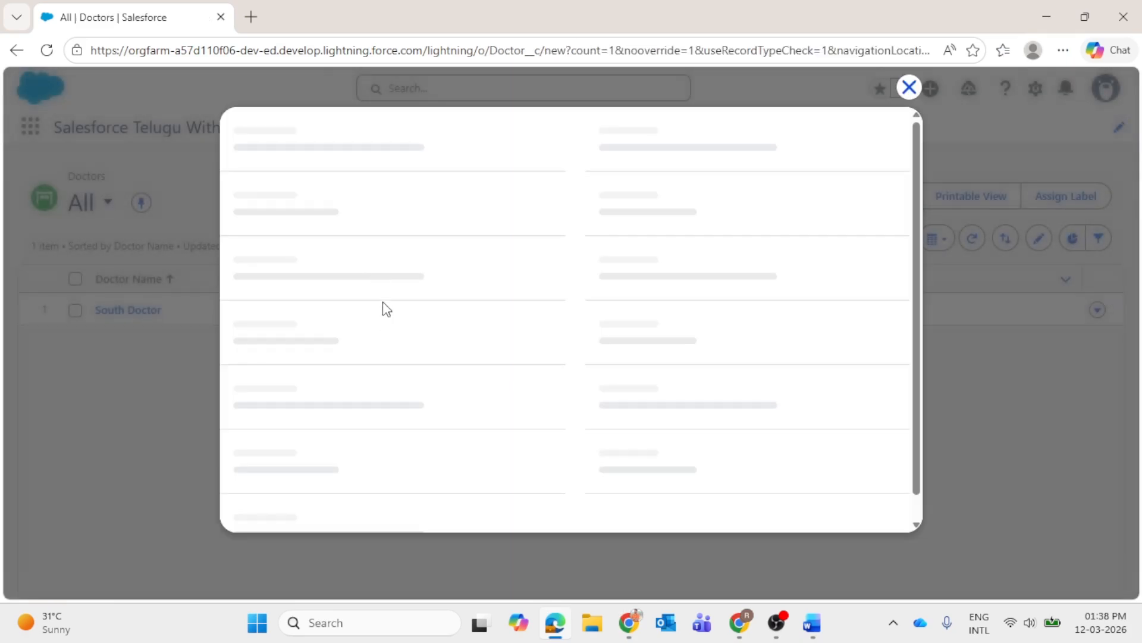
{"action": "key", "text": "Caps_Lock"}
{"action": "type", "text": "N"}
{"action": "key", "text": "Caps_Lock"}
{"action": "type", "text": "orth"}
{"action": "key", "text": "Caps_Lock"}
{"action": "key", "text": "Caps_Lock"}
{"action": "key", "text": "Caps_Lock"}
{"action": "type", "text": "D"}
{"action": "key", "text": "Caps_Lock"}
{"action": "type", "text": "octor"}
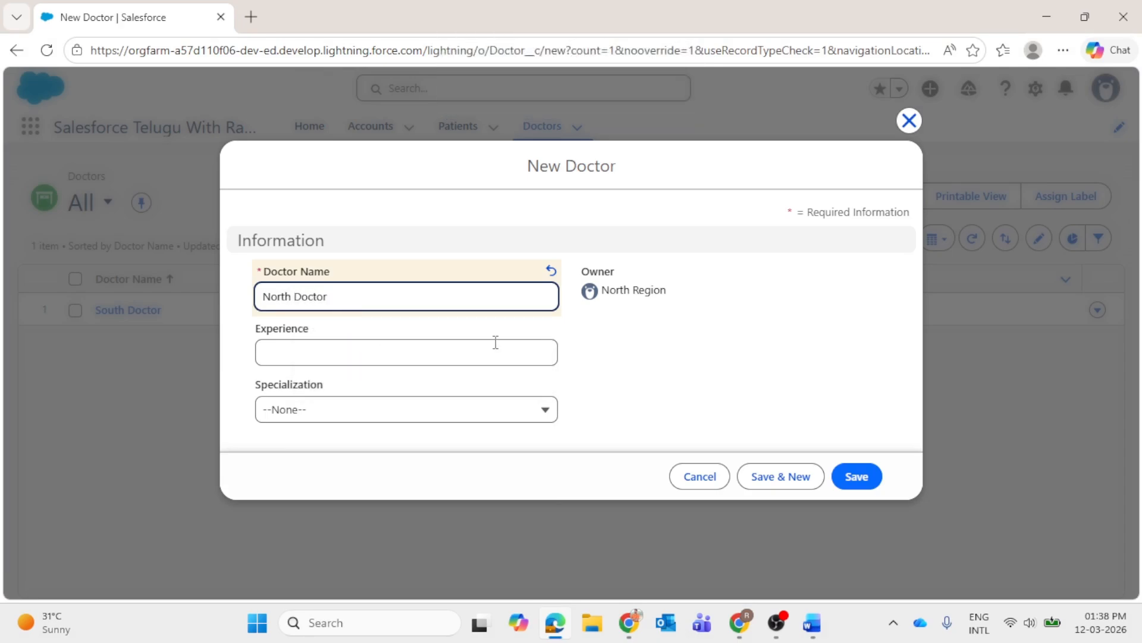
- Set the new doctor's Experience to 20 and Specialization to Fever, and save the record
{"action": "left_click", "coordinate": [401, 352]}
{"action": "type", "text": "20"}
{"action": "left_click", "coordinate": [346, 415]}
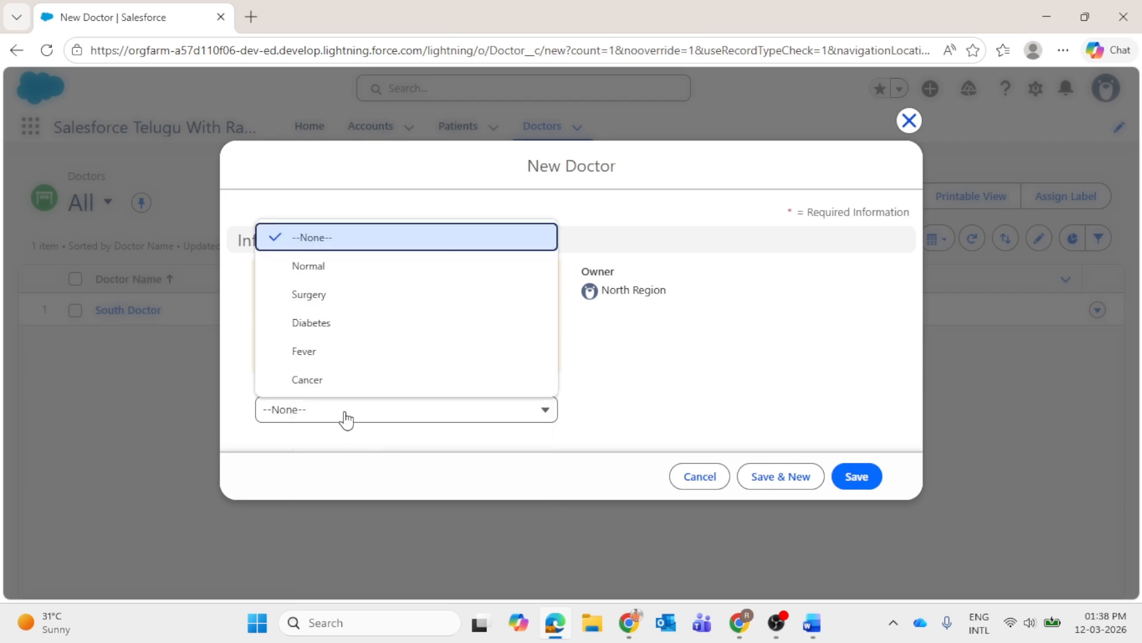
{"action": "left_click", "coordinate": [327, 355]}
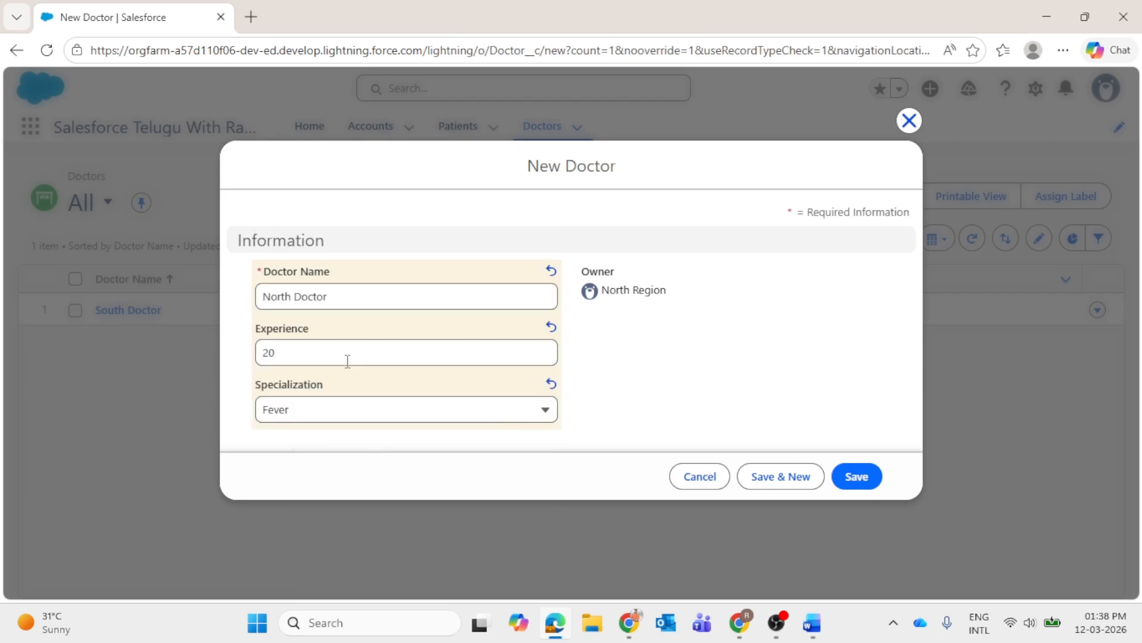
{"action": "left_click", "coordinate": [848, 476]}
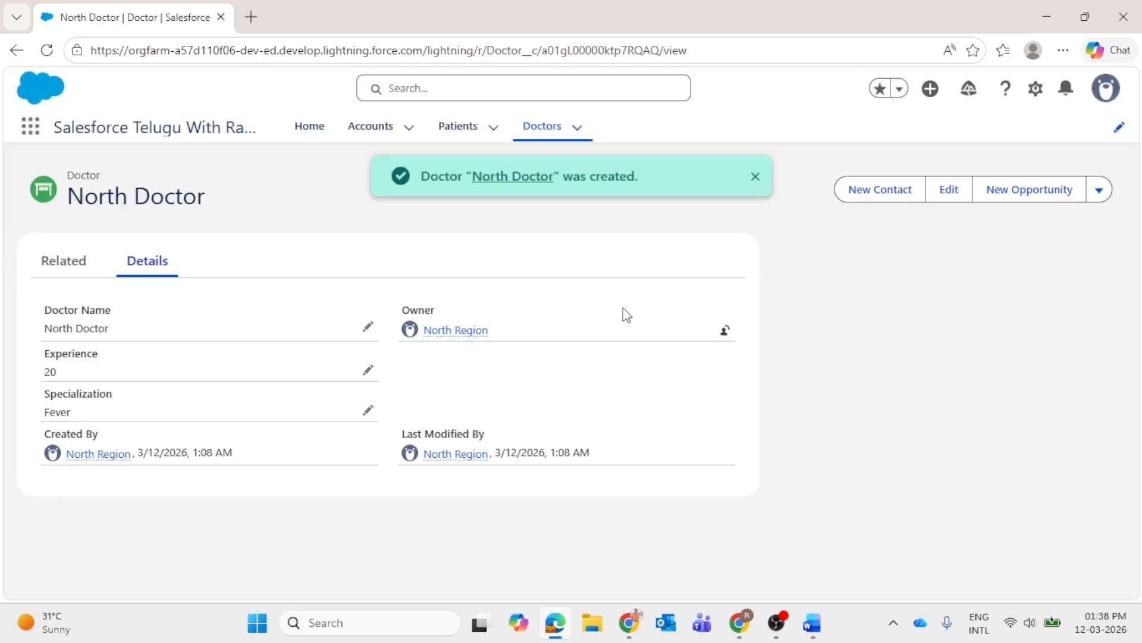
{"action": "left_click", "coordinate": [752, 188]}
- View the Doctors list as North Region, then switch to the administrator's Chrome session and refresh its Doctors list
{"action": "left_click", "coordinate": [542, 132]}
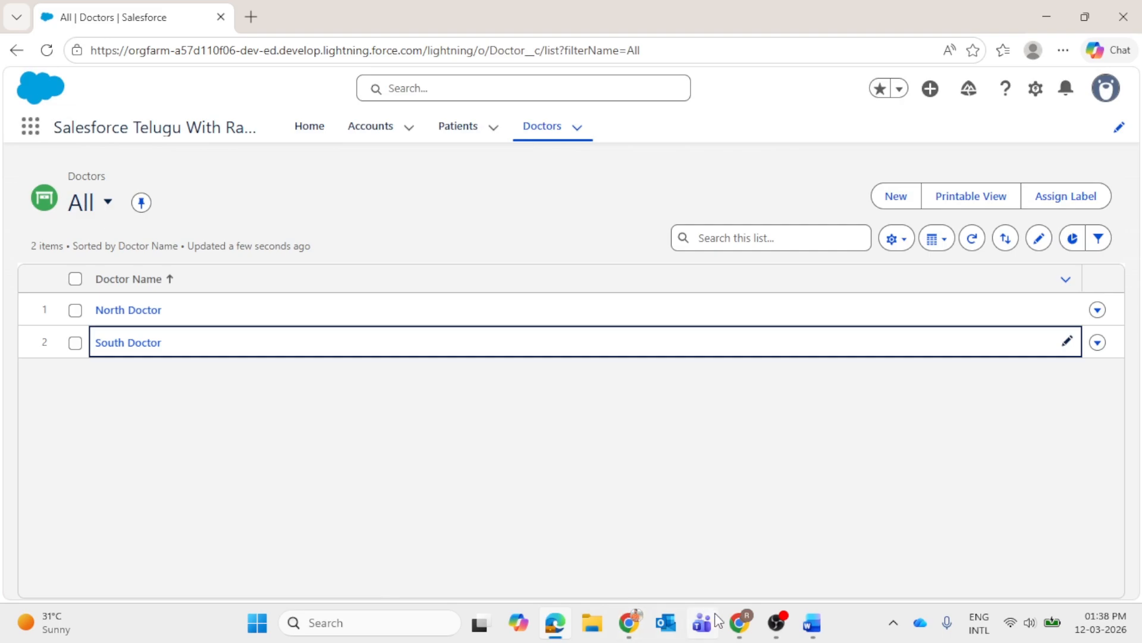
{"action": "mouse_move", "coordinate": [740, 622]}
{"action": "left_click", "coordinate": [670, 551]}
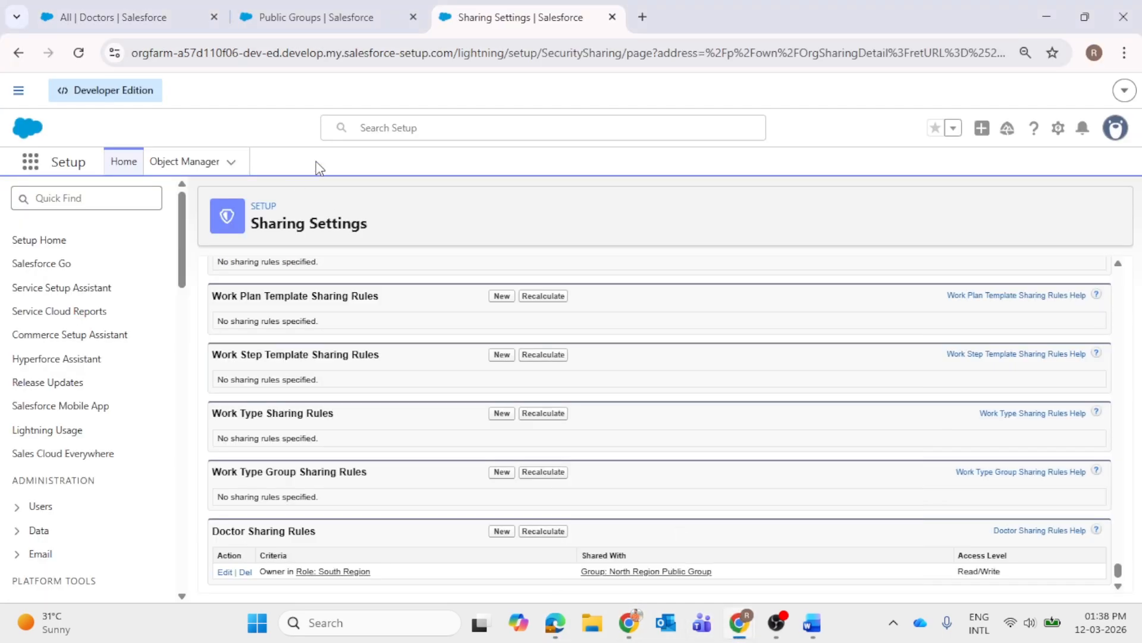
{"action": "left_click", "coordinate": [137, 5]}
{"action": "left_click", "coordinate": [79, 53]}
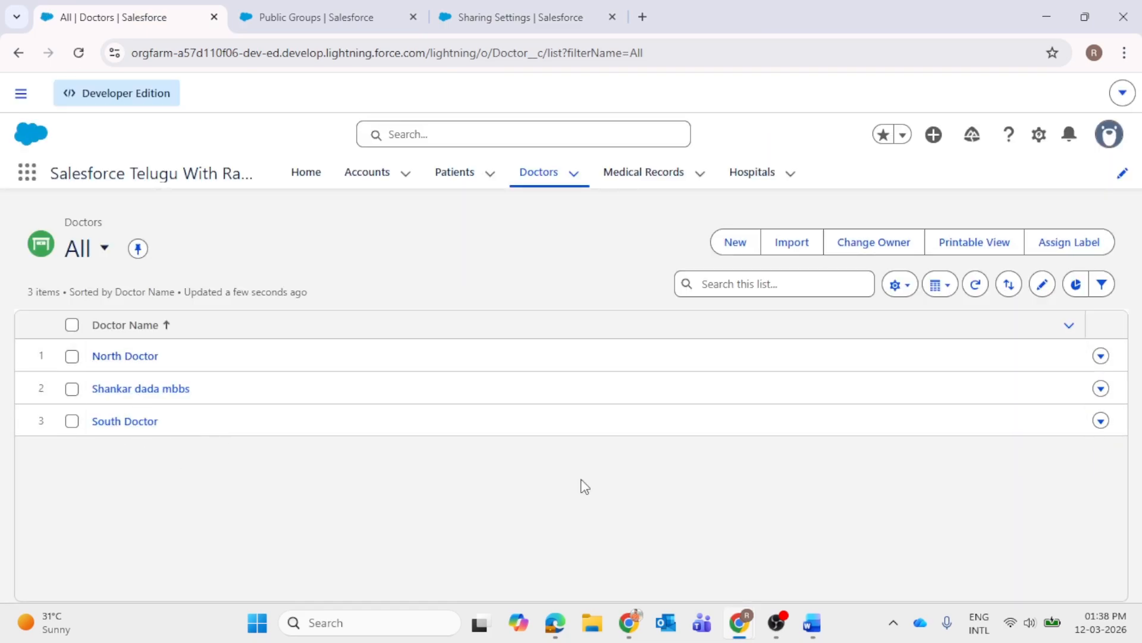
- Switch to the South Region session in the incognito window, open the Doctors list and refresh it
{"action": "mouse_move", "coordinate": [757, 620]}
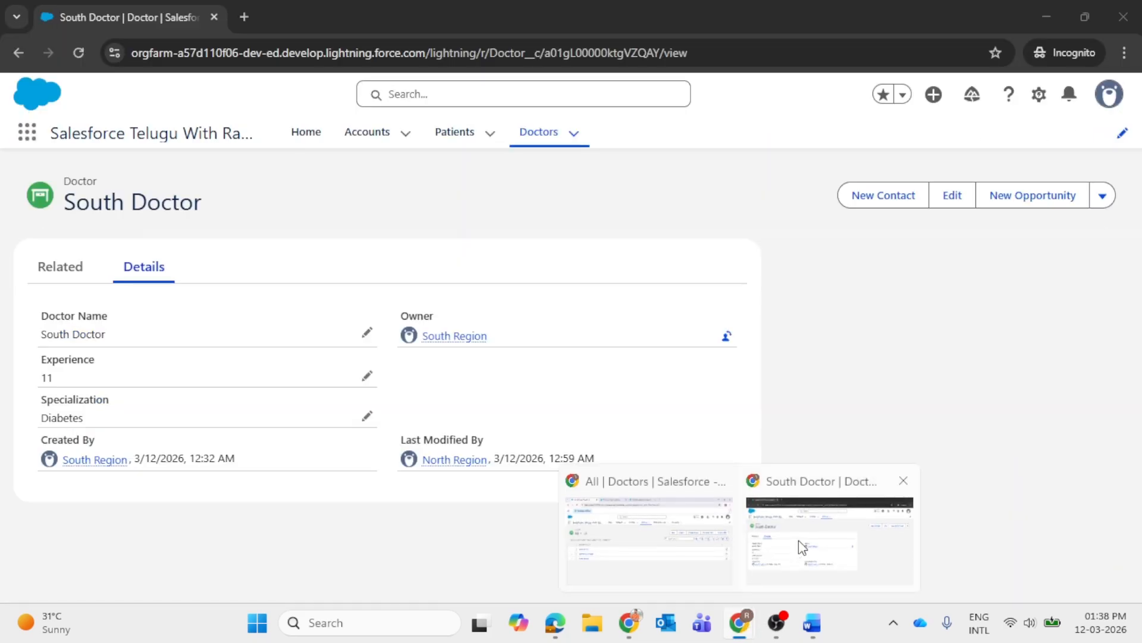
{"action": "left_click", "coordinate": [830, 535]}
{"action": "left_click", "coordinate": [538, 133]}
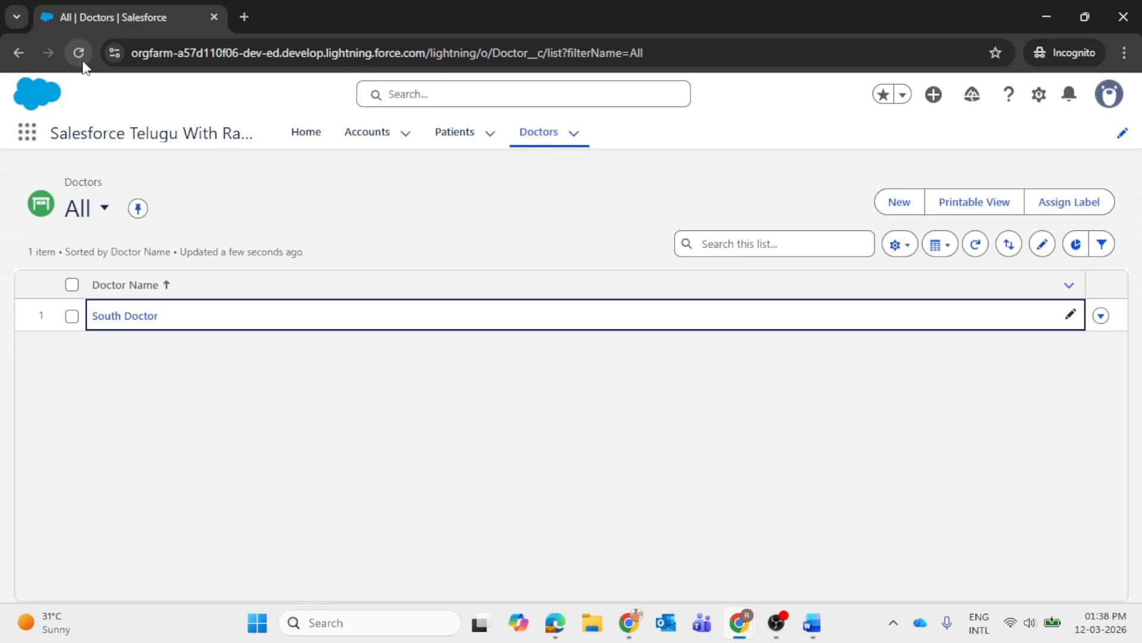
{"action": "left_click", "coordinate": [79, 53]}
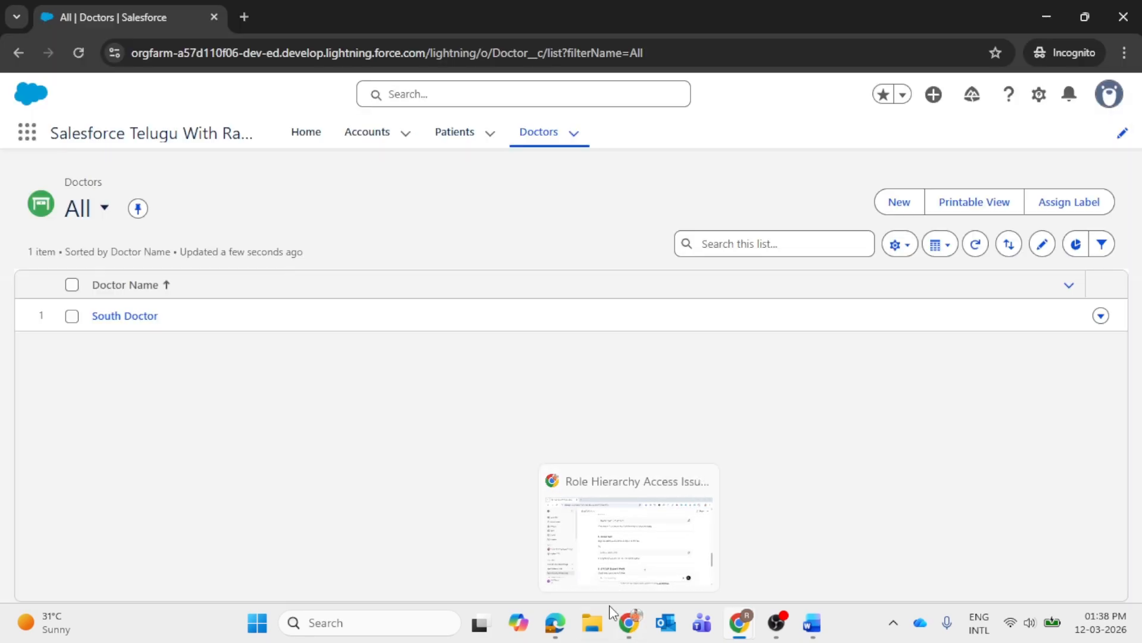
- Switch to the administrator's Chrome session and start a new Doctor sharing rule in Sharing Settings
{"action": "mouse_move", "coordinate": [748, 621]}
{"action": "left_click", "coordinate": [691, 559]}
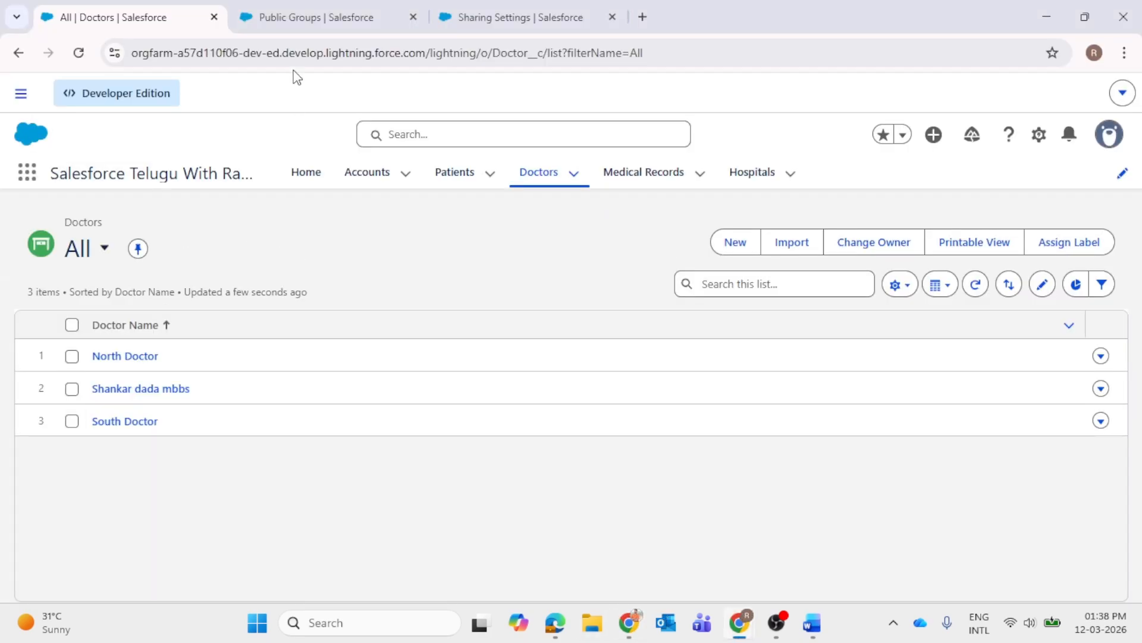
{"action": "left_click", "coordinate": [513, 18]}
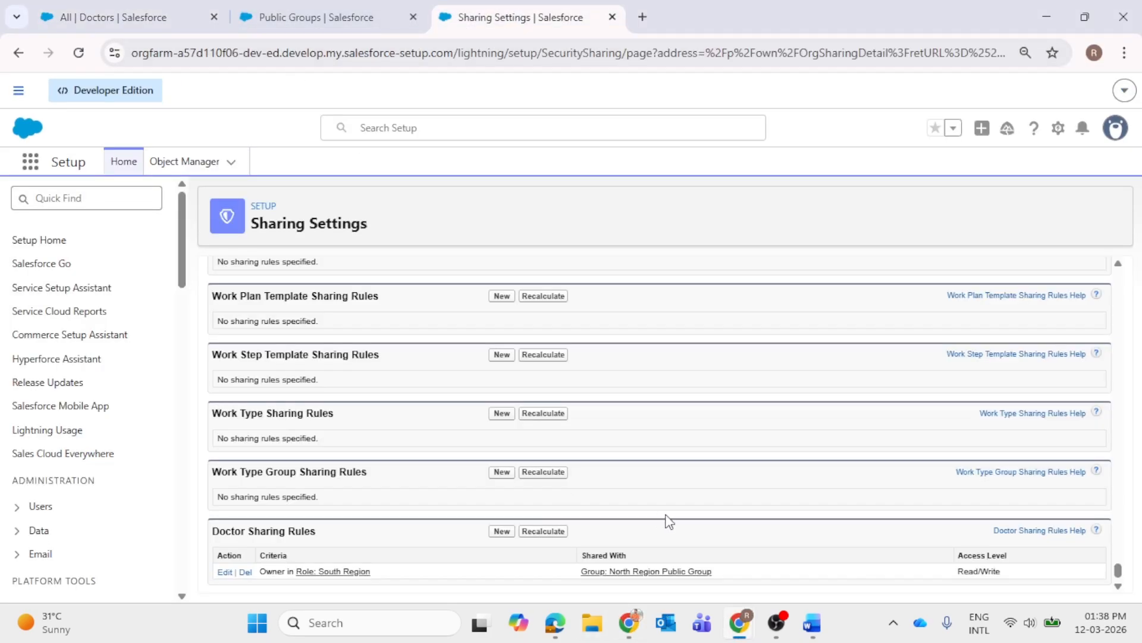
{"action": "left_click", "coordinate": [502, 532]}
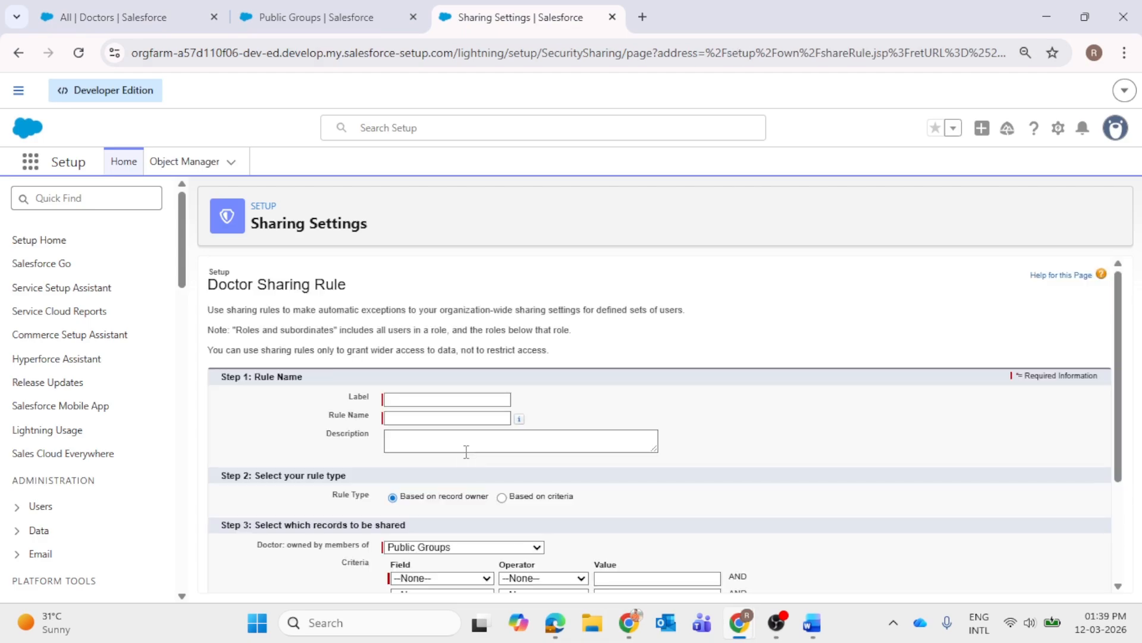
- Label the new Doctor sharing rule "South Region Sharing Rule" and let its rule name fill in from the label
{"action": "left_click", "coordinate": [435, 401]}
{"action": "key", "text": "Caps_Lock"}
{"action": "type", "text": "So"}
{"action": "key", "text": "Caps_Lock"}
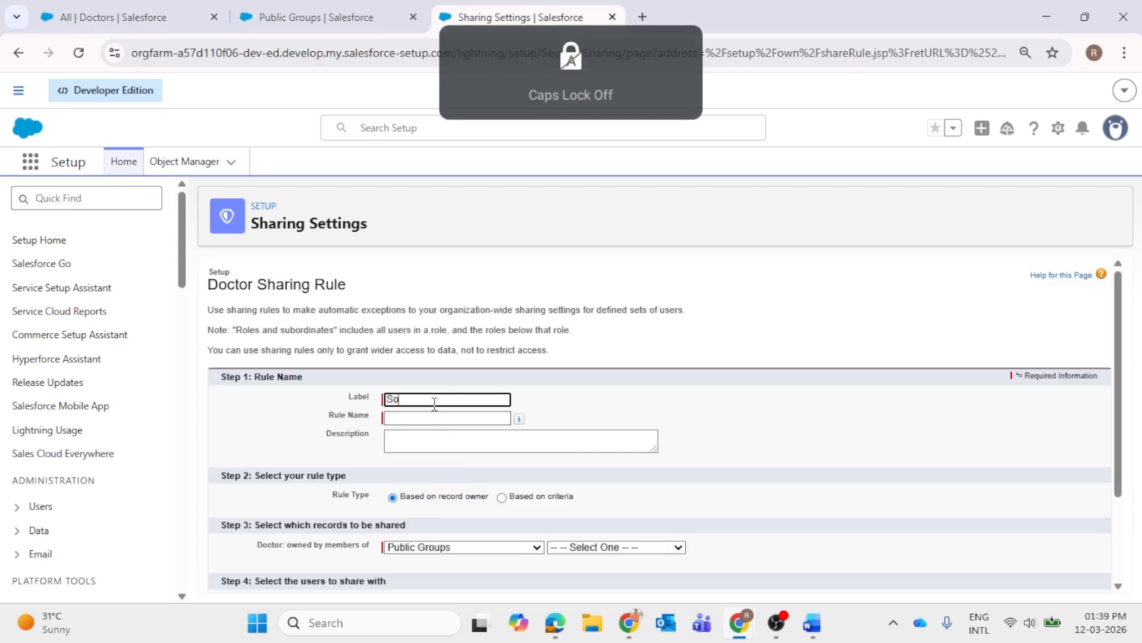
{"action": "type", "text": "uth"}
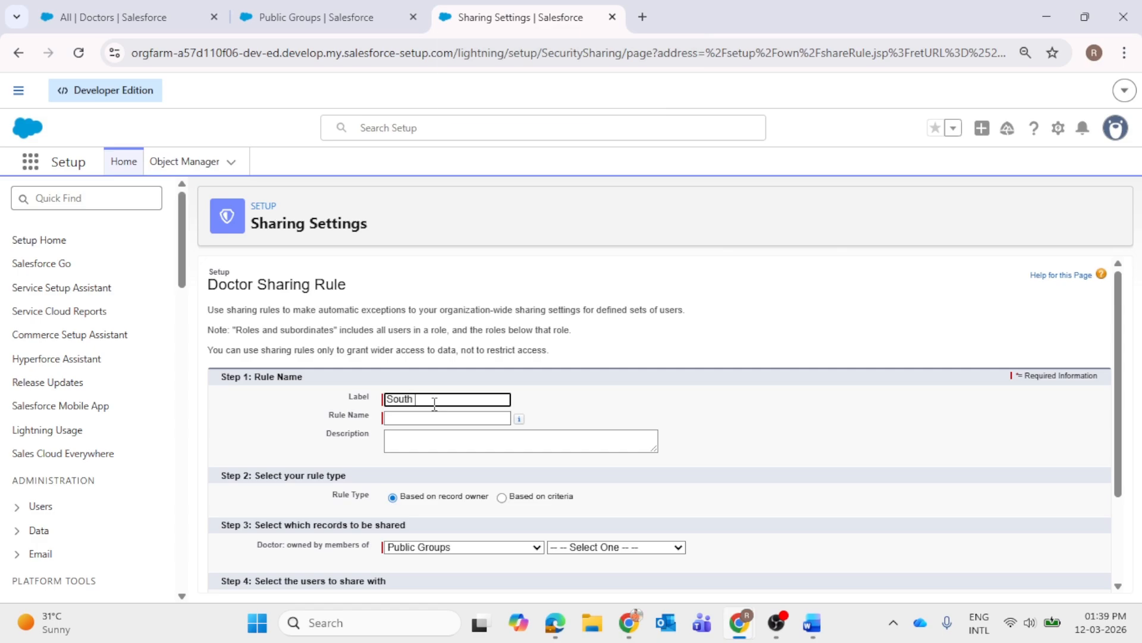
{"action": "key", "text": "Caps_Lock"}
{"action": "type", "text": "RU"}
{"action": "key", "text": "Caps_Lock"}
{"action": "key", "text": "BackSpace"}
{"action": "key", "text": "BackSpace"}
{"action": "key", "text": "Caps_Lock"}
{"action": "type", "text": "R"}
{"action": "key", "text": "Caps_Lock"}
{"action": "type", "text": "egion Sharing"}
{"action": "key", "text": "Caps_Lock"}
{"action": "type", "text": "R"}
{"action": "key", "text": "Caps_Lock"}
{"action": "type", "text": "ules"}
{"action": "key", "text": "BackSpace"}
{"action": "left_click", "coordinate": [487, 475]}
- Base the sharing rule on criteria and share the records whose Experience equals 20
{"action": "scroll", "coordinate": [487, 474], "scroll_direction": "down", "scroll_amount": 2}
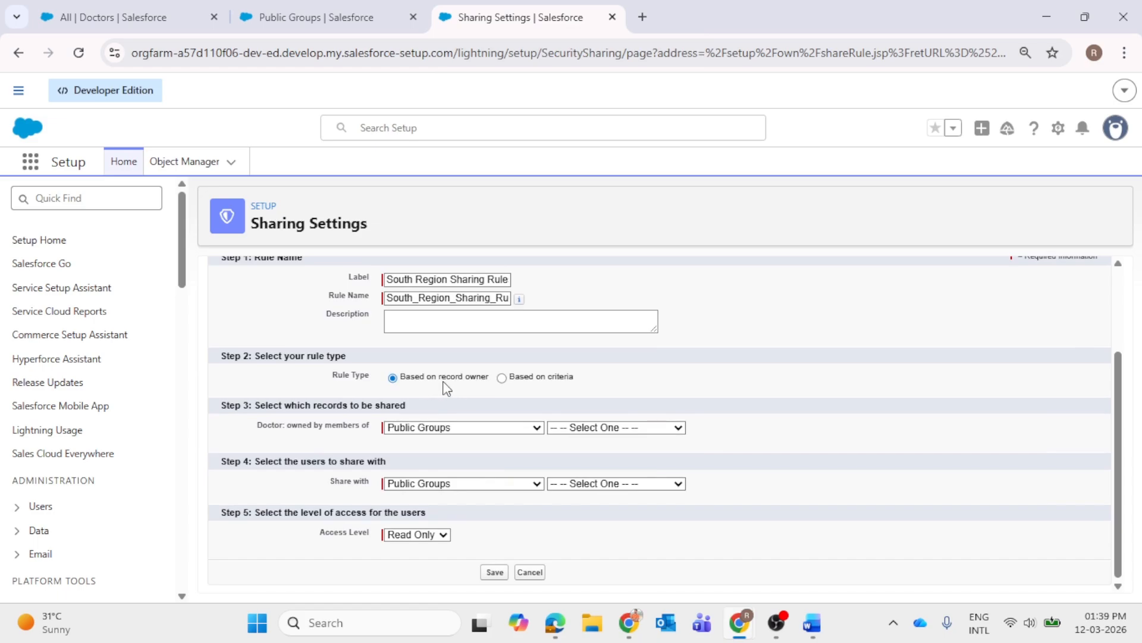
{"action": "left_click", "coordinate": [503, 378]}
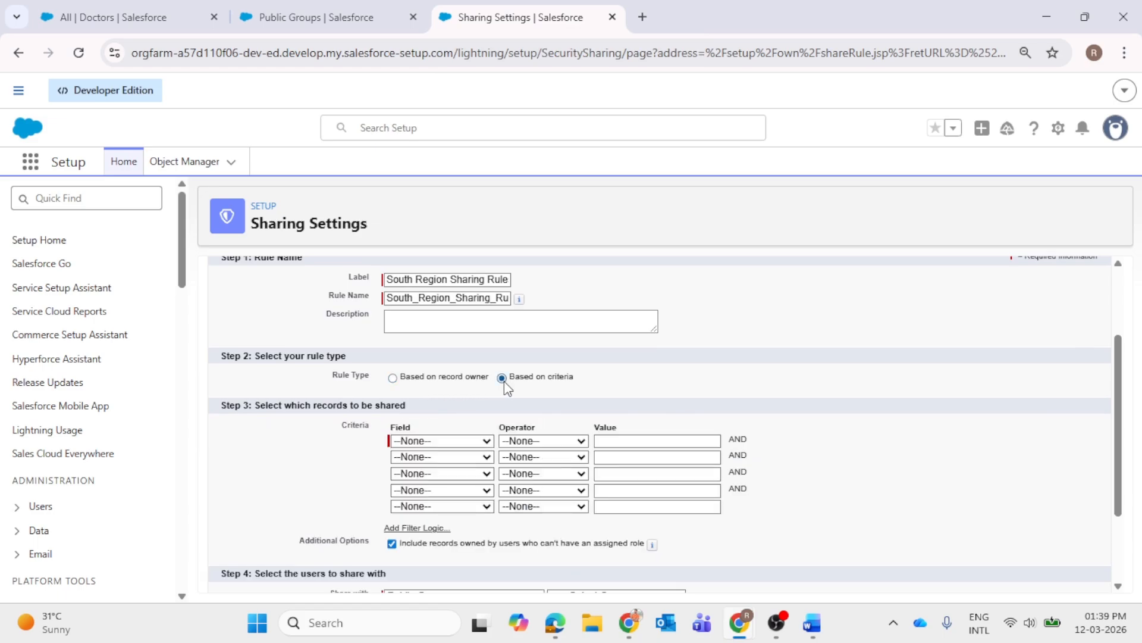
{"action": "left_click", "coordinate": [447, 441]}
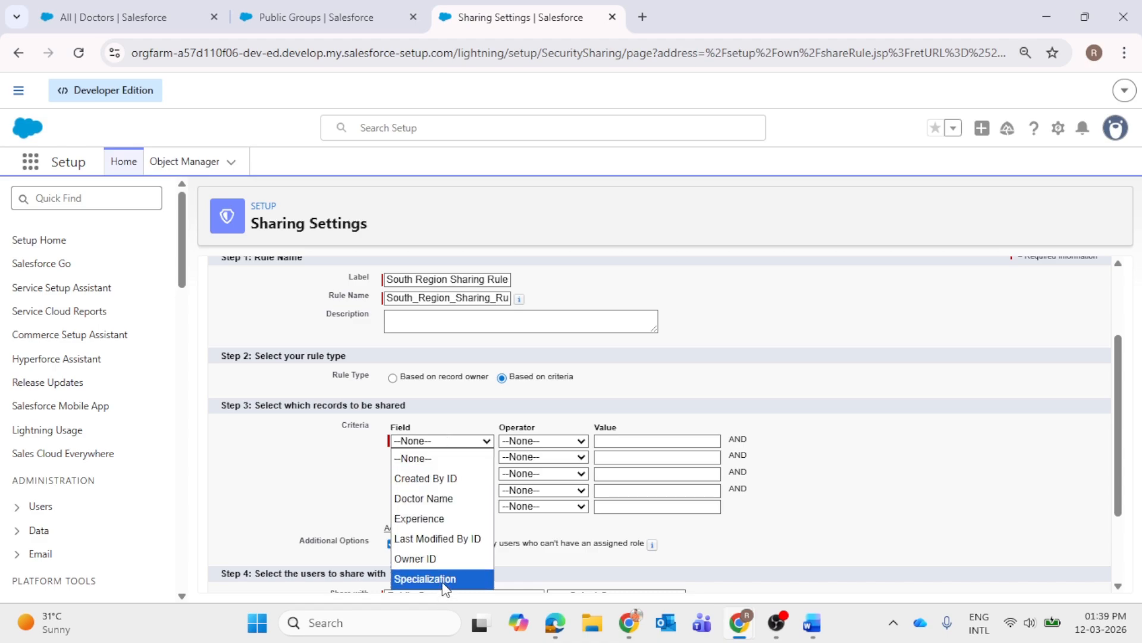
{"action": "left_click", "coordinate": [432, 521]}
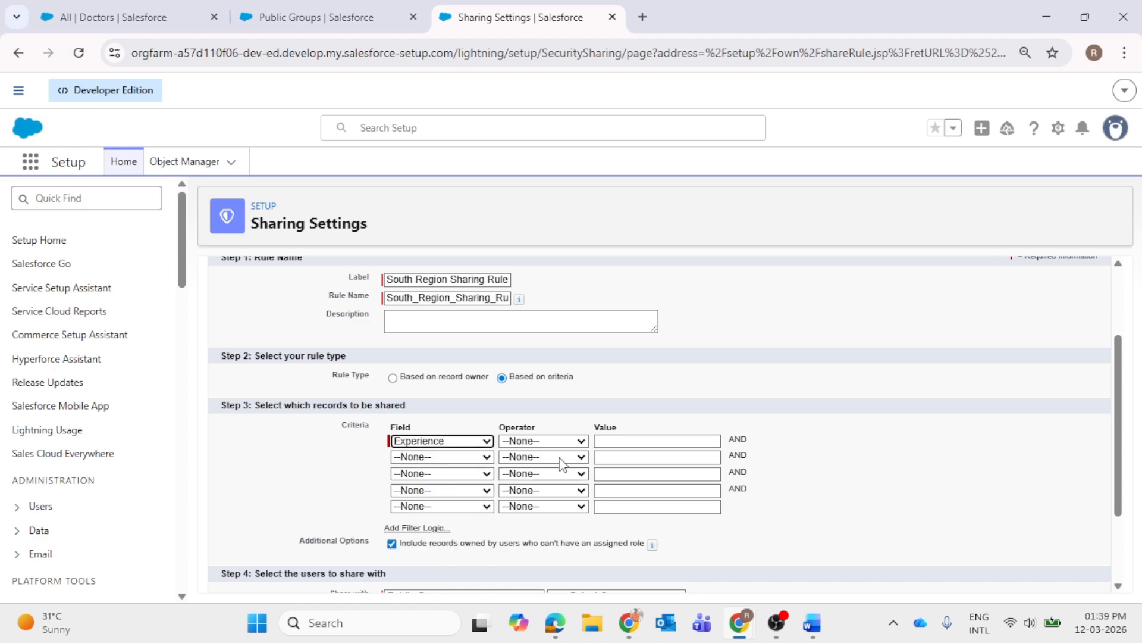
{"action": "left_click", "coordinate": [577, 442]}
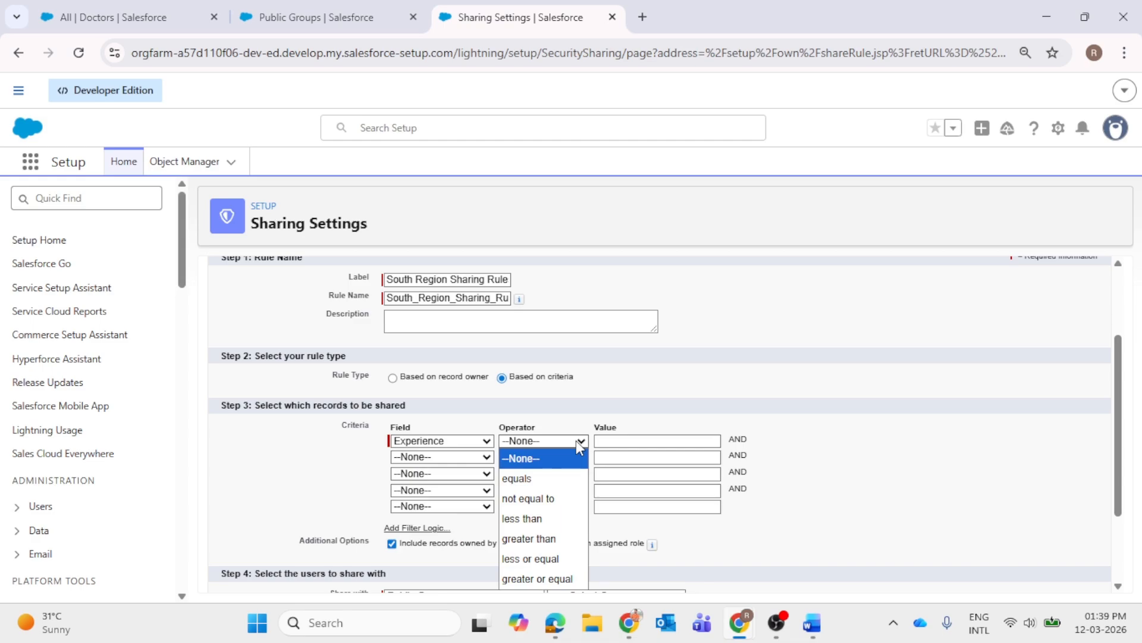
{"action": "left_click", "coordinate": [536, 480]}
{"action": "left_click", "coordinate": [608, 442]}
{"action": "type", "text": "20"}
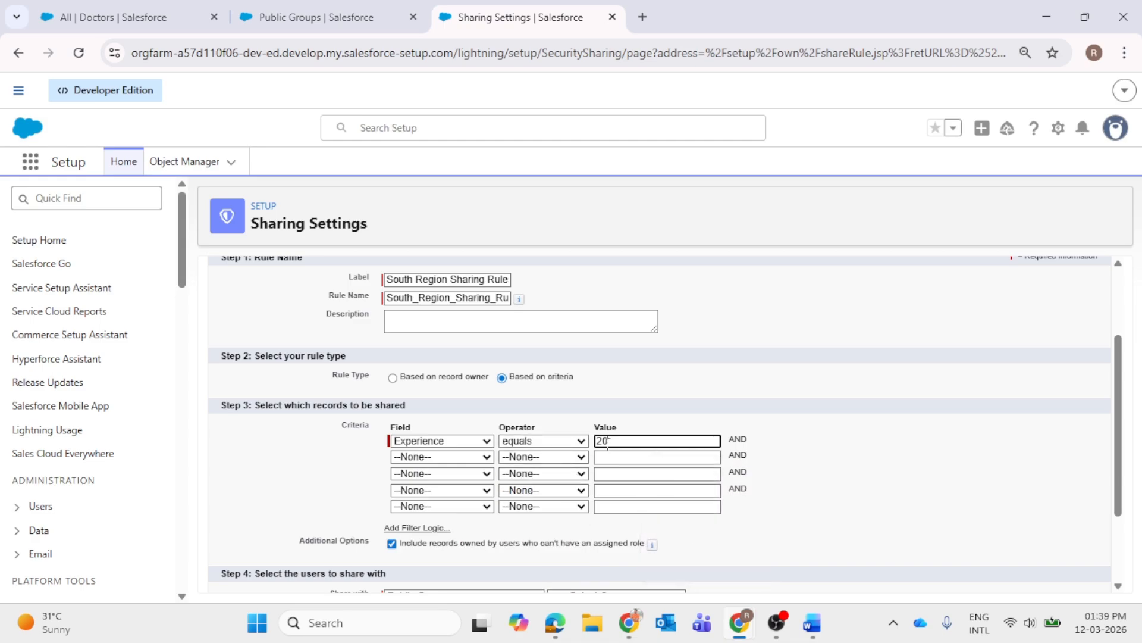
- Share the matching records with the South Region Public Group as Read Only, then save the rule and accept the recalculation
{"action": "scroll", "coordinate": [622, 449], "scroll_direction": "down", "scroll_amount": 2}
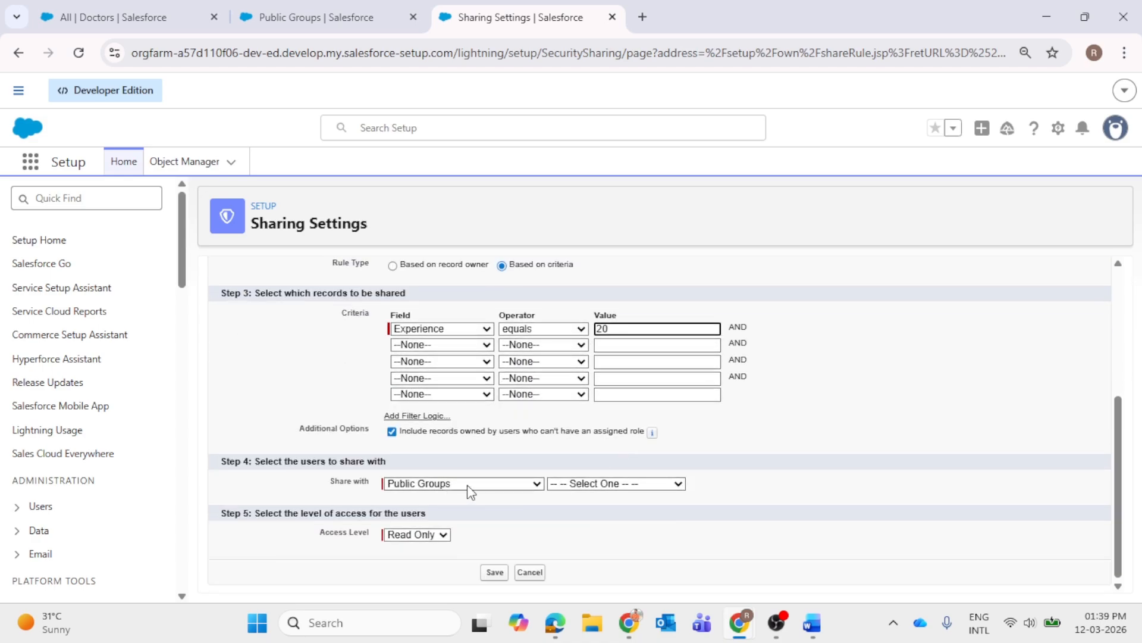
{"action": "left_click", "coordinate": [584, 485]}
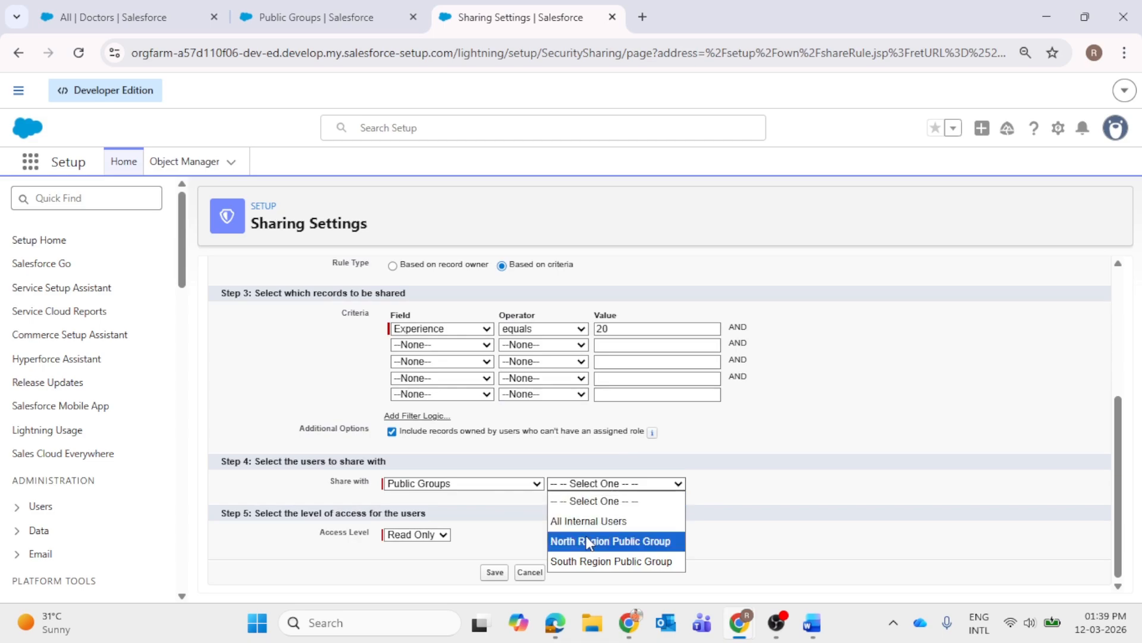
{"action": "left_click", "coordinate": [586, 559]}
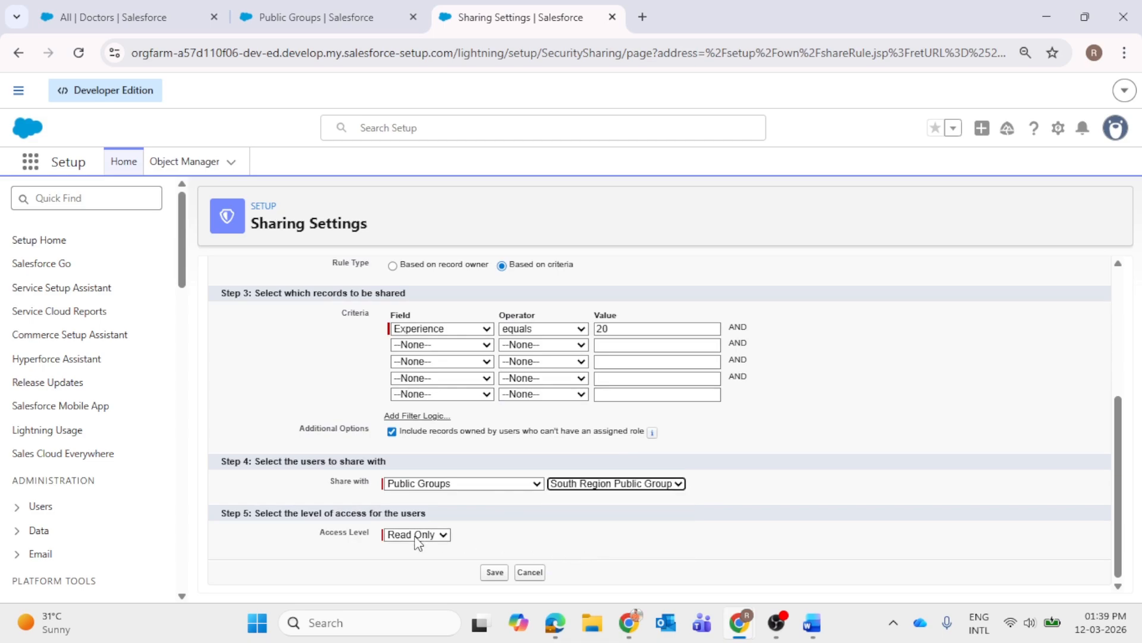
{"action": "left_click", "coordinate": [495, 572]}
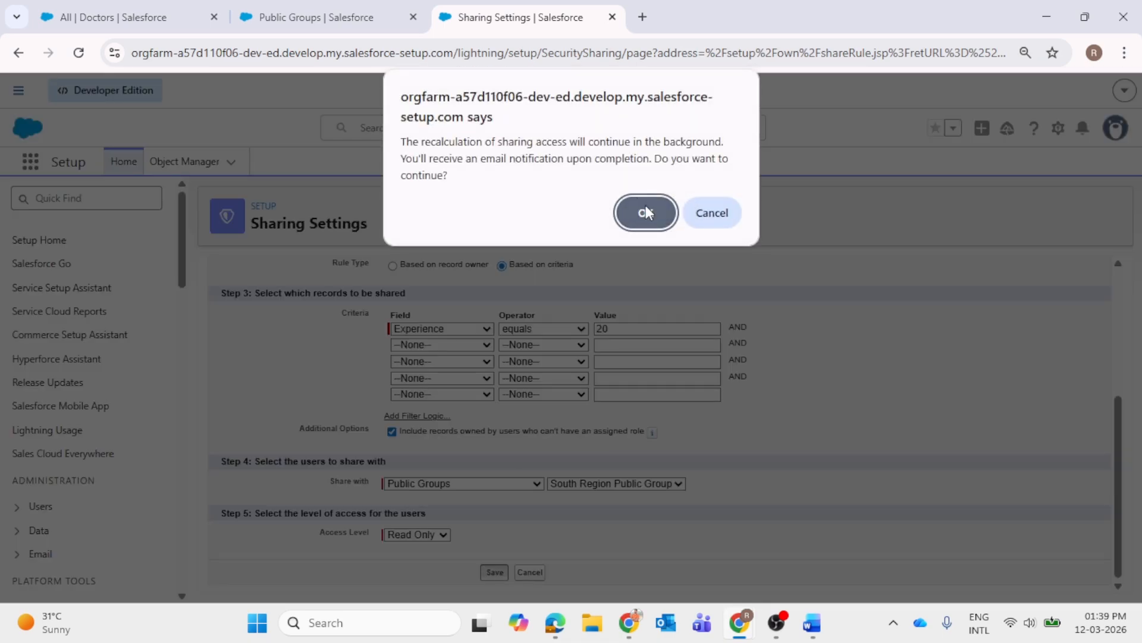
{"action": "left_click", "coordinate": [645, 205]}
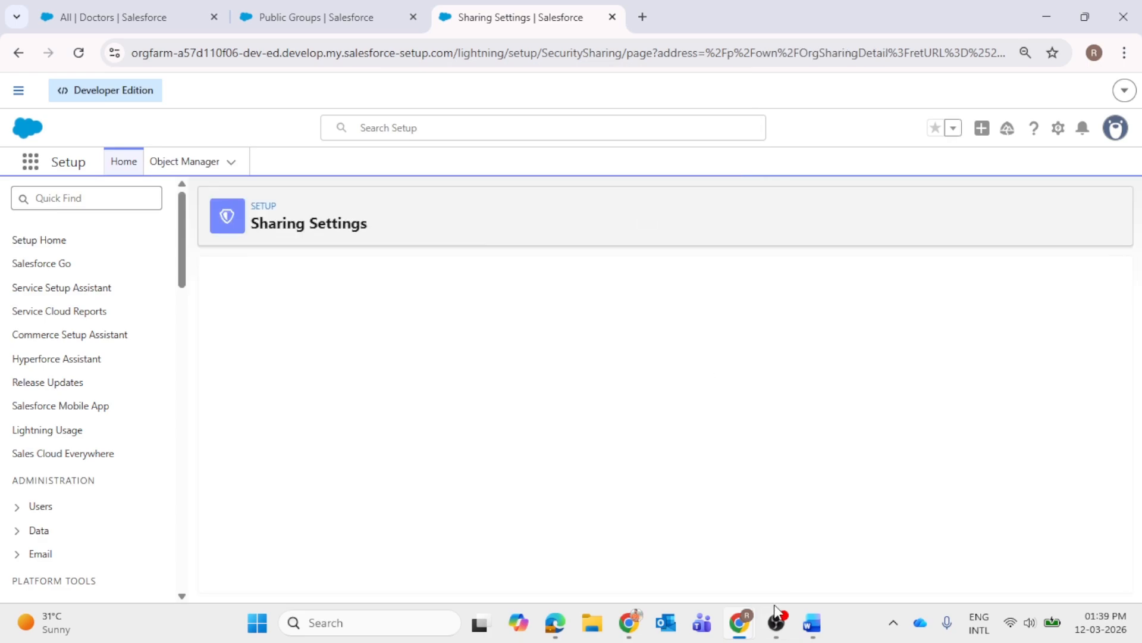
- Switch to the South Region session in the incognito window, refresh the Doctors list and open the North Doctor record
{"action": "mouse_move", "coordinate": [776, 619]}
{"action": "left_click", "coordinate": [833, 541]}
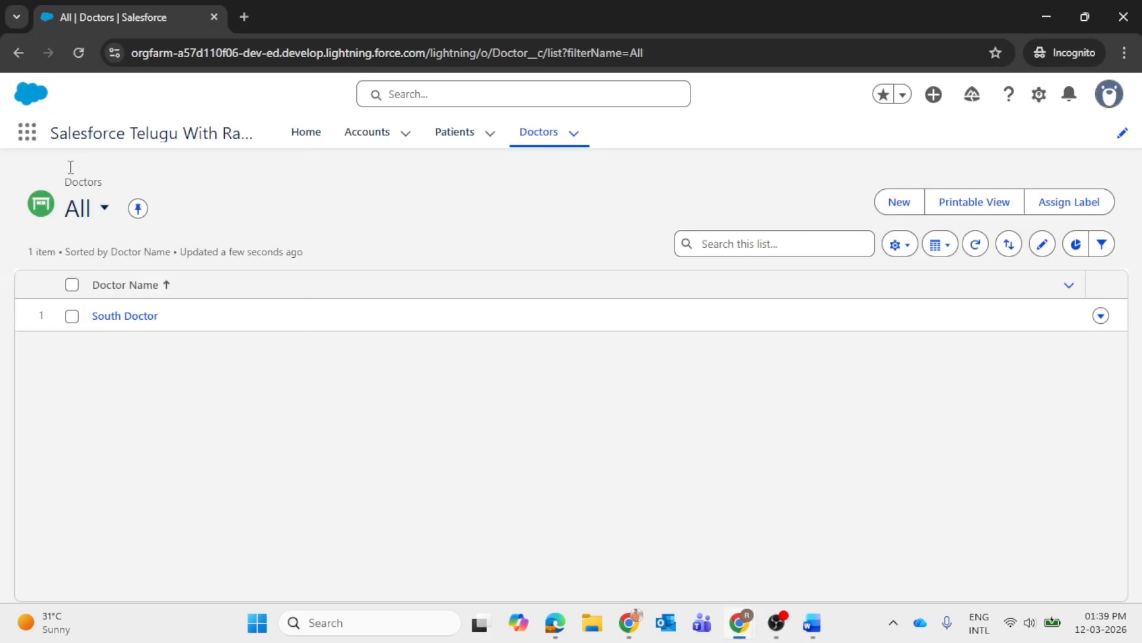
{"action": "left_click", "coordinate": [76, 54]}
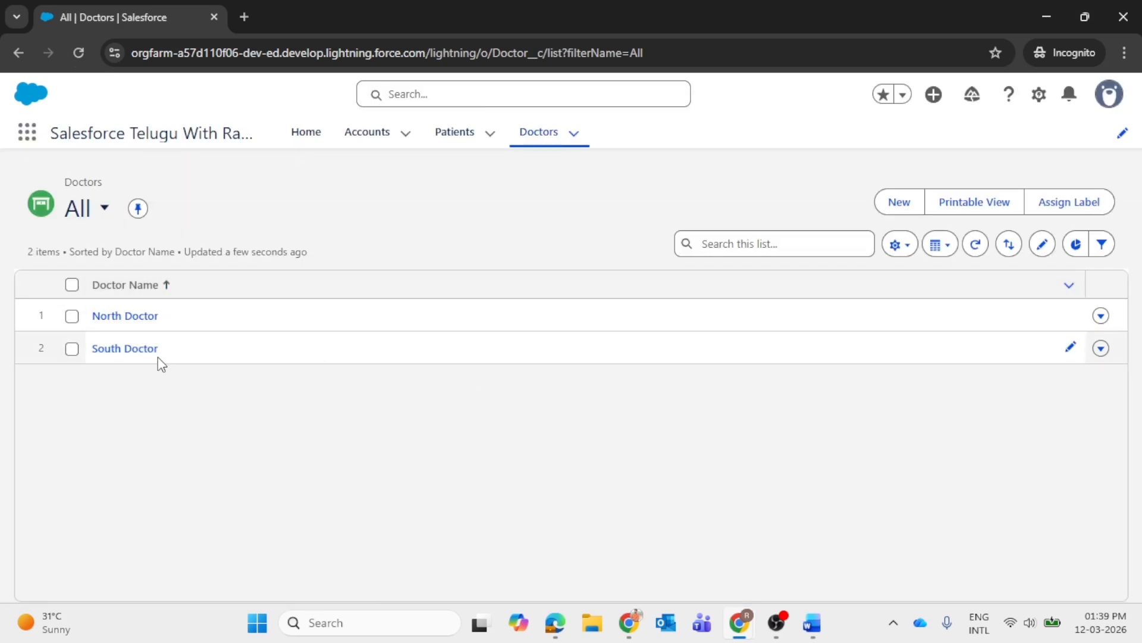
{"action": "left_click", "coordinate": [117, 329]}
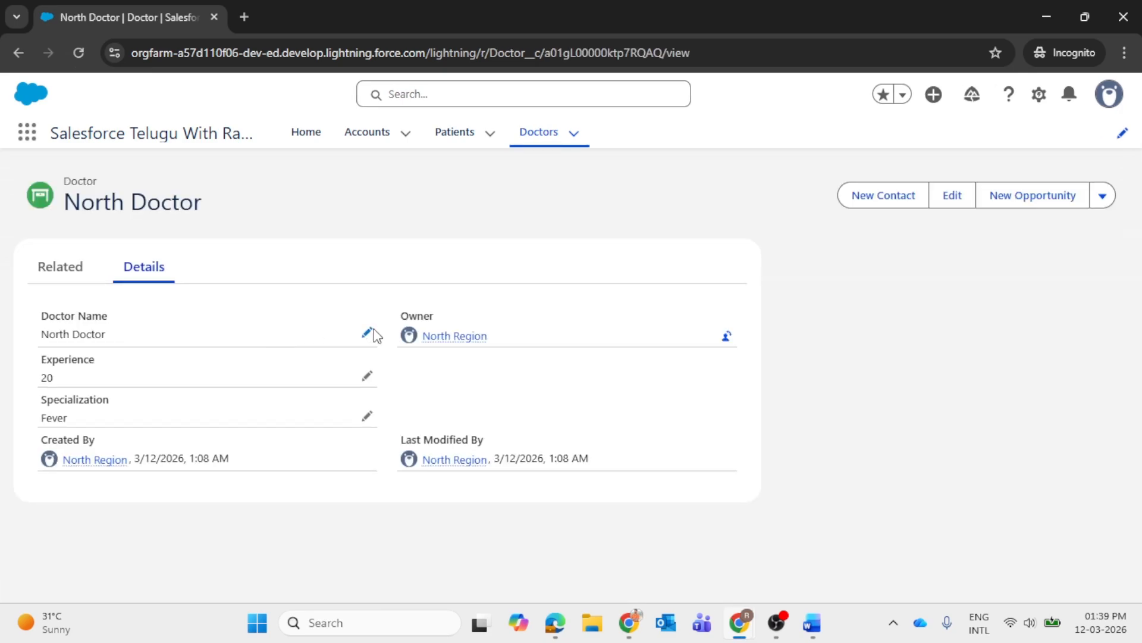
- Try to save North Doctor with its Specialization set to Diabetes as South Region, then cancel the edit
{"action": "left_click", "coordinate": [367, 333]}
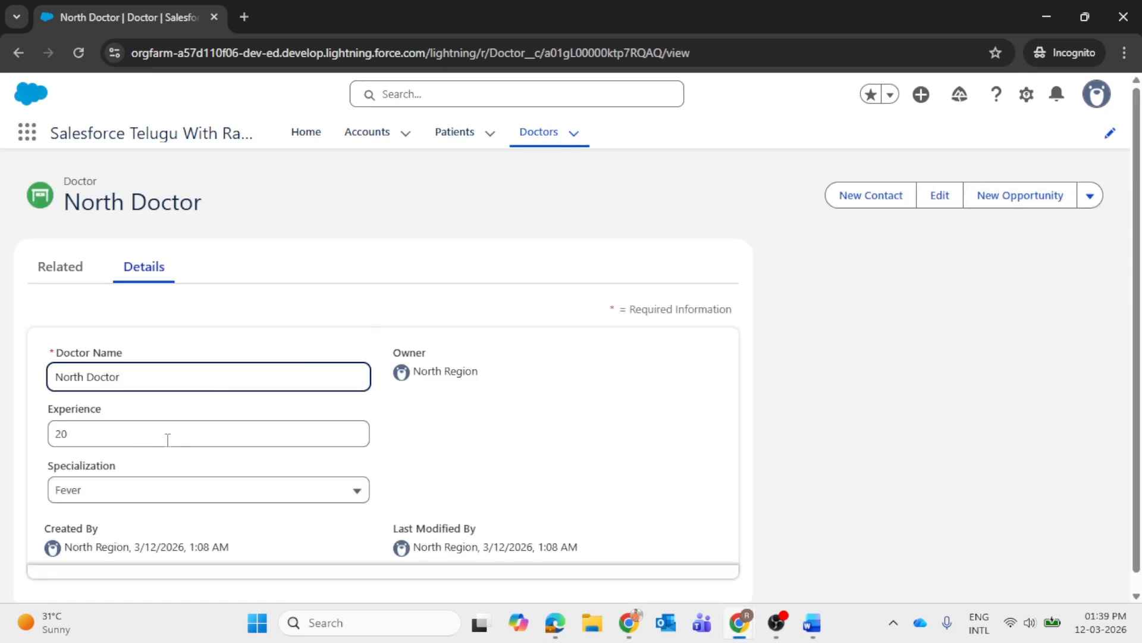
{"action": "left_click", "coordinate": [113, 498]}
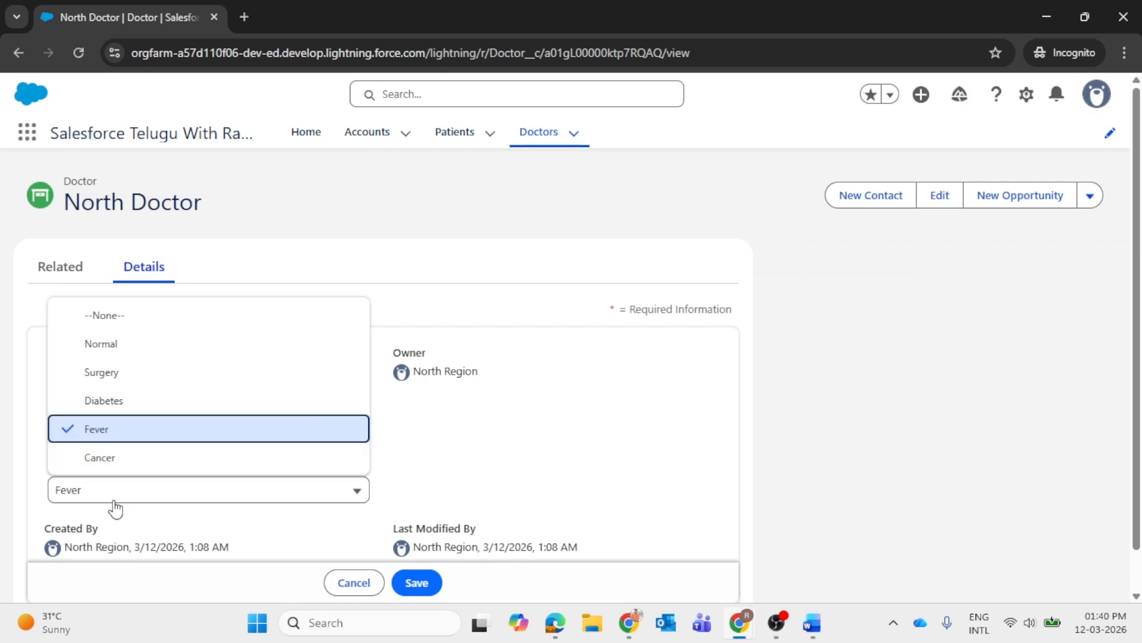
{"action": "left_click", "coordinate": [110, 405]}
{"action": "left_click", "coordinate": [411, 582]}
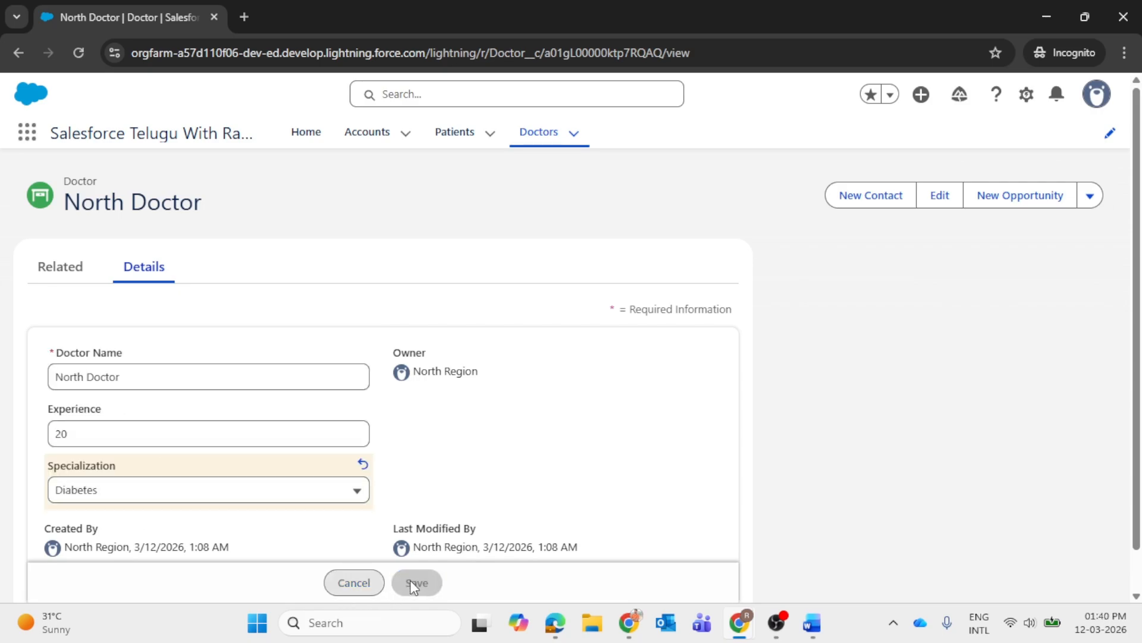
{"action": "left_click", "coordinate": [370, 583]}
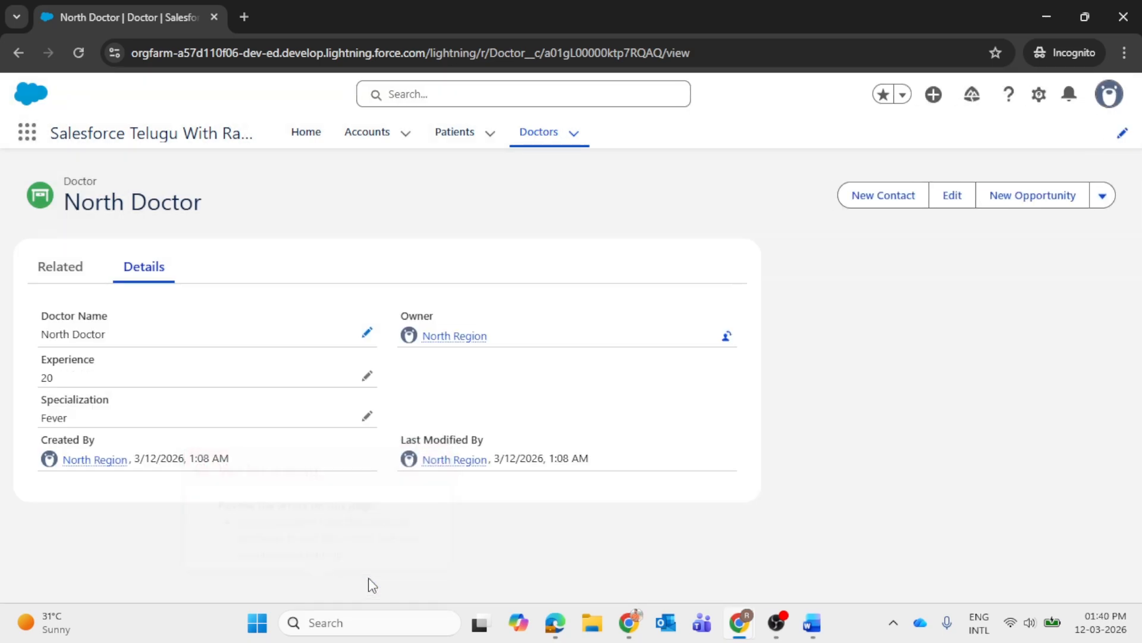
- Return to the administrator's Sharing Settings, reload the page and go to the Doctor Sharing Rules
{"action": "mouse_move", "coordinate": [749, 632]}
{"action": "left_click", "coordinate": [715, 562]}
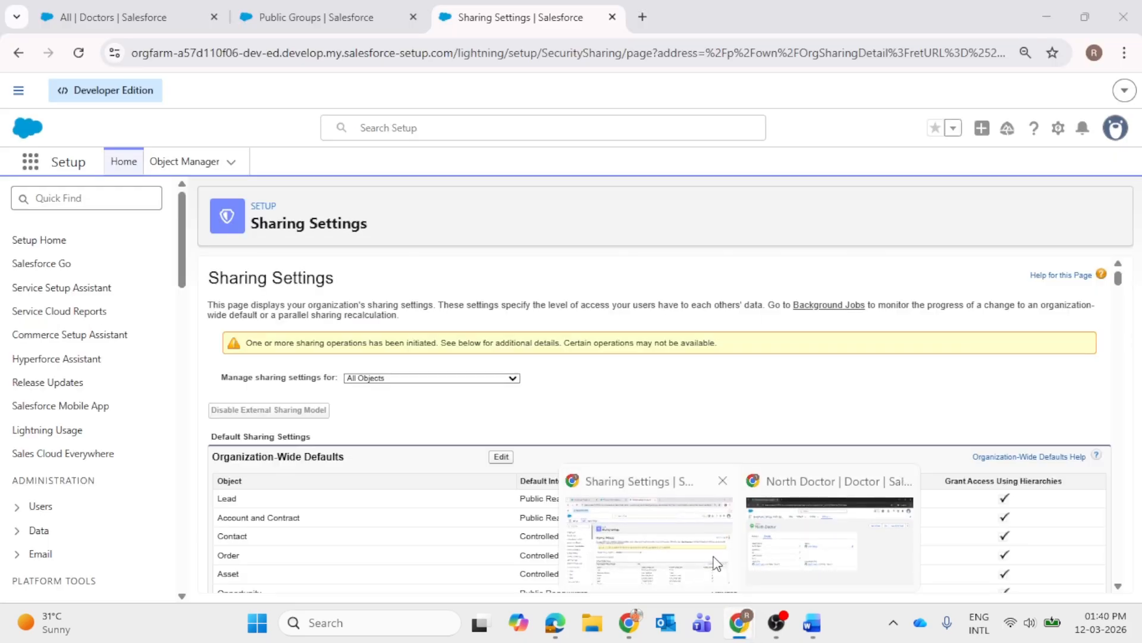
{"action": "scroll", "coordinate": [774, 496], "scroll_direction": "down", "scroll_amount": 8}
{"action": "left_click_drag", "start_coordinate": [1118, 297], "coordinate": [1118, 571]}
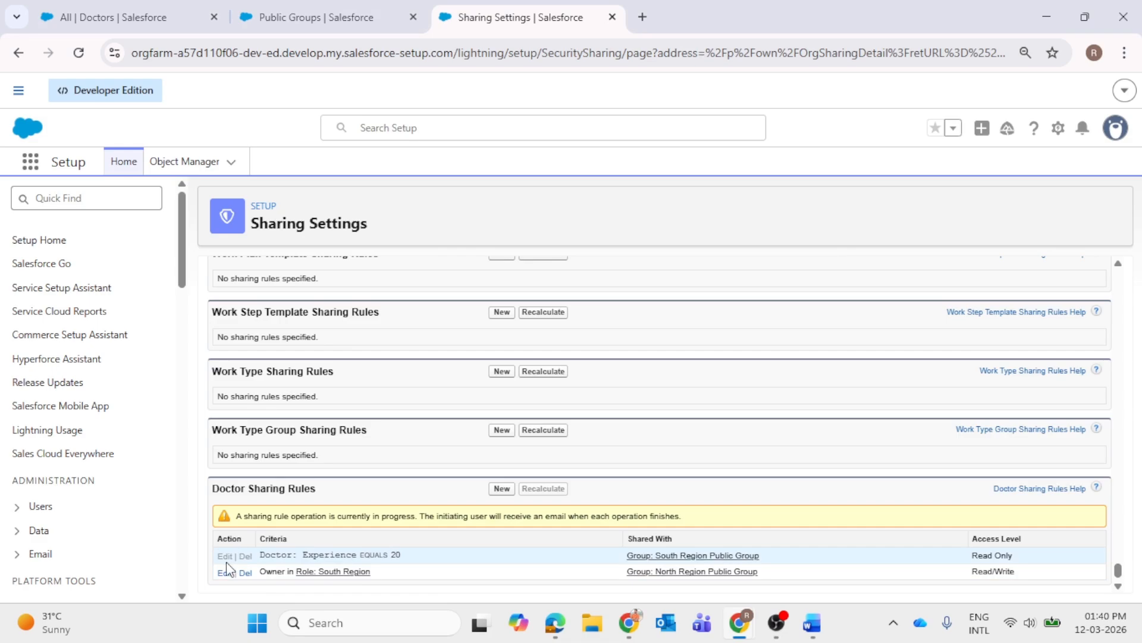
{"action": "left_click", "coordinate": [78, 53]}
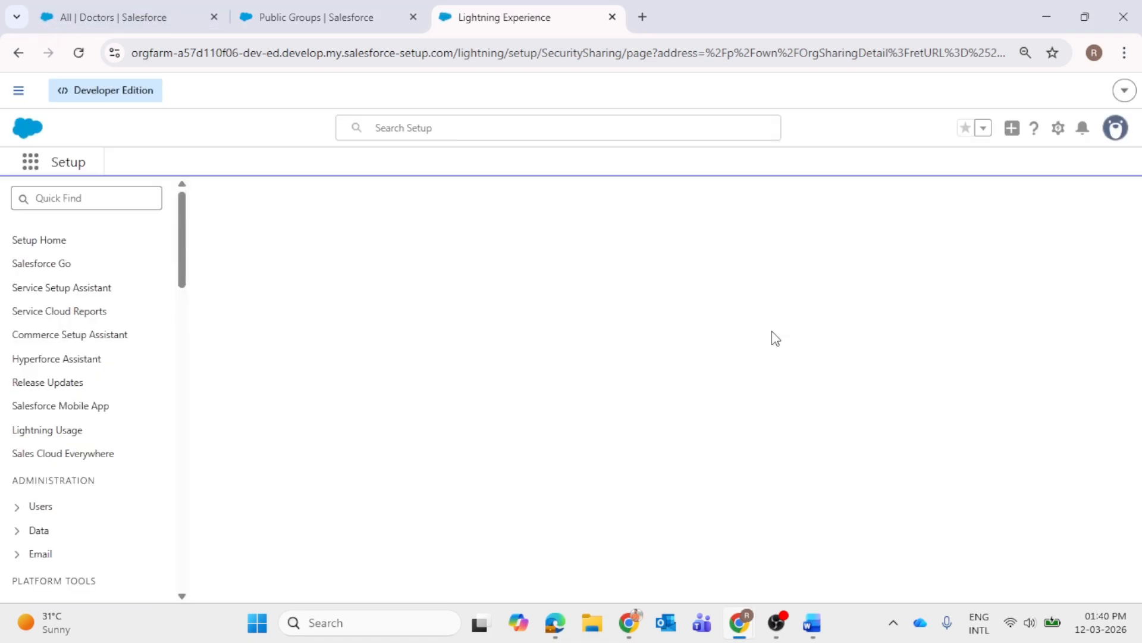
{"action": "scroll", "coordinate": [768, 393], "scroll_direction": "down", "scroll_amount": 15}
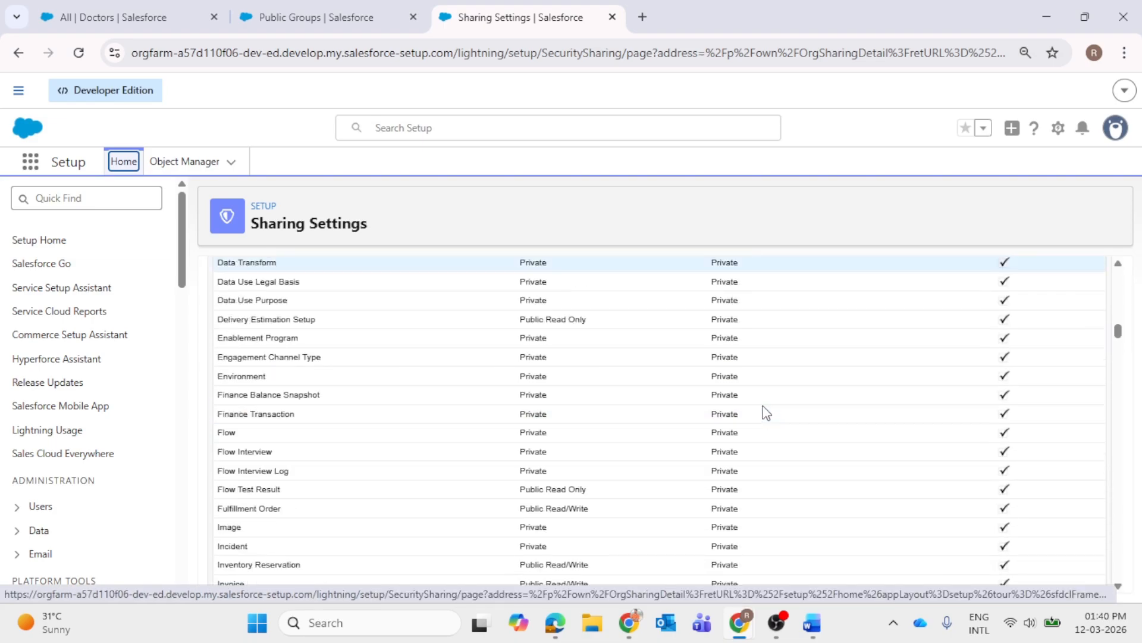
{"action": "left_click_drag", "start_coordinate": [1123, 339], "coordinate": [1040, 559]}
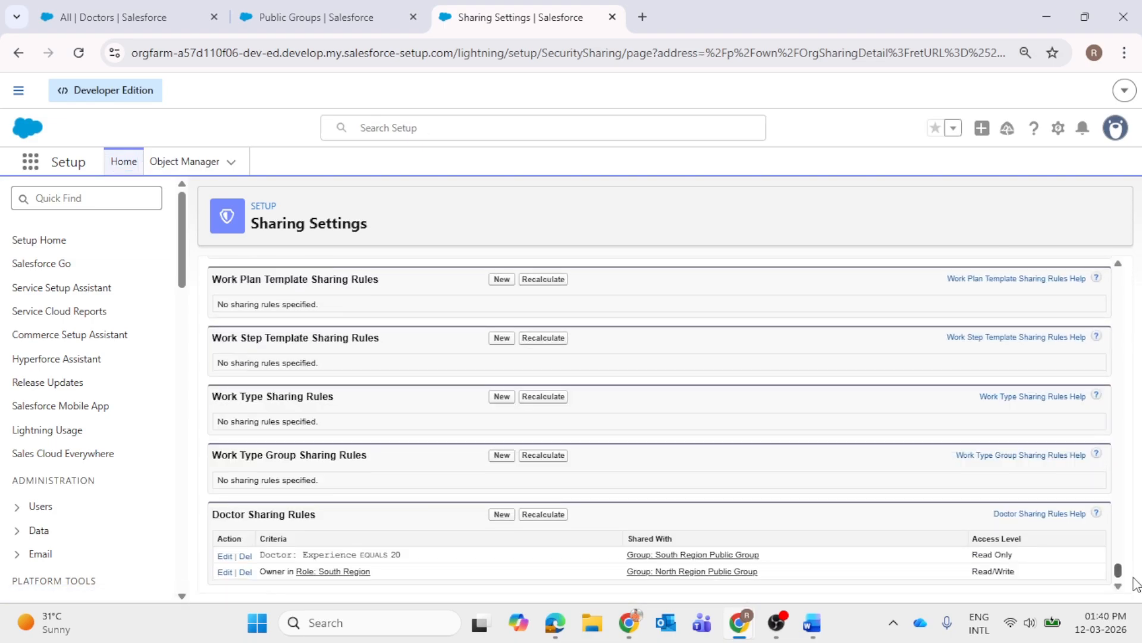
- Edit the Experience-based Doctor sharing rule to grant Read/Write access, then save it and accept the recalculation
{"action": "left_click", "coordinate": [225, 556]}
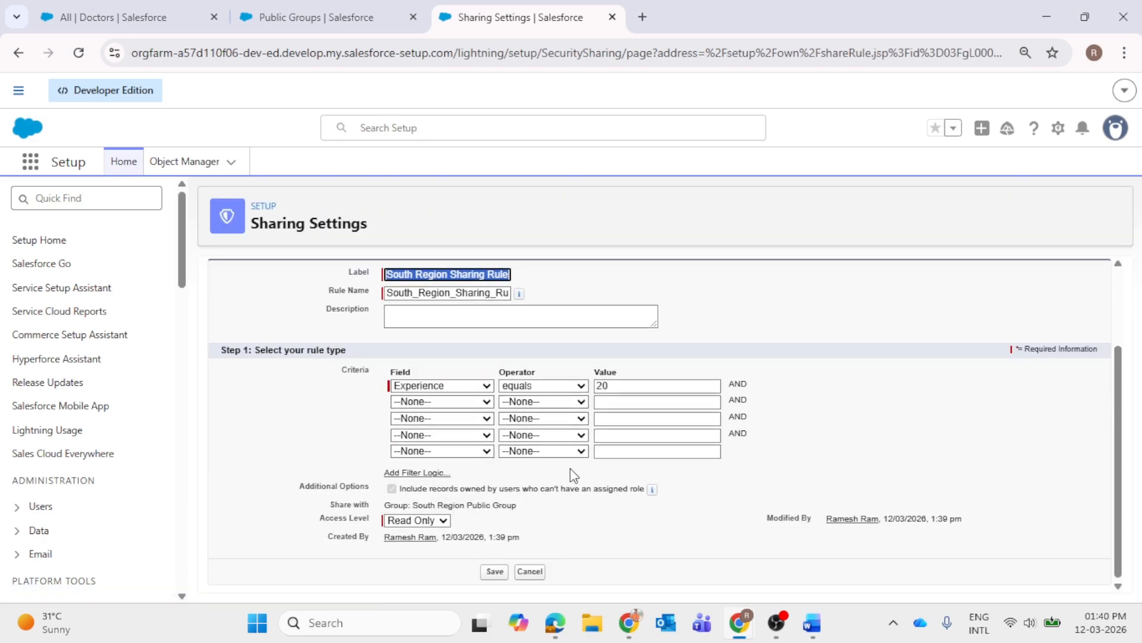
{"action": "left_click", "coordinate": [451, 405]}
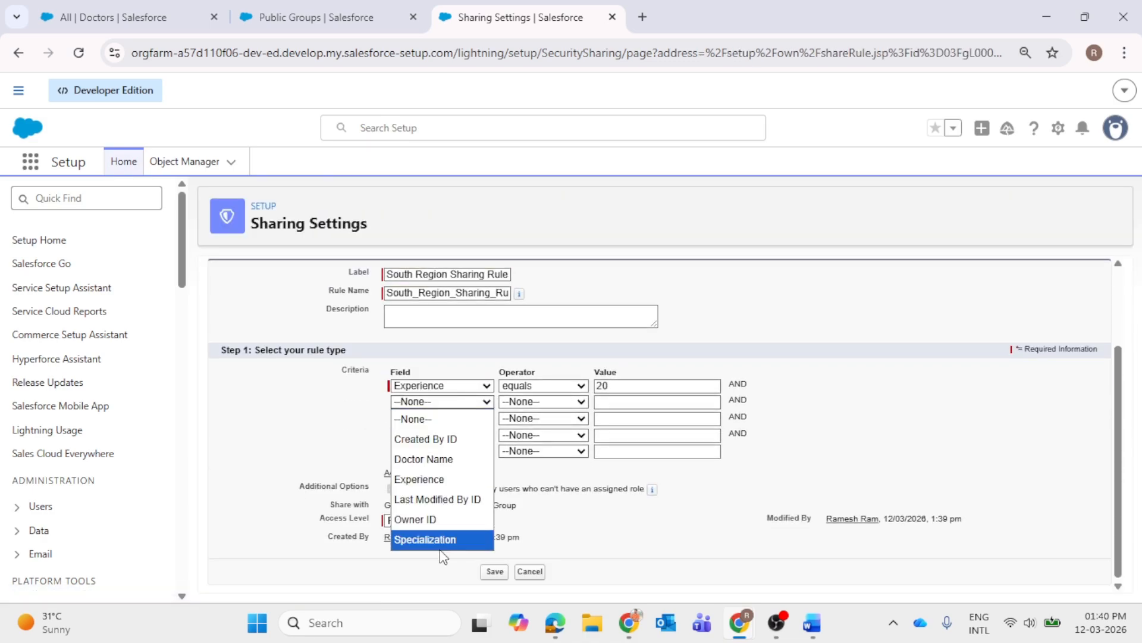
{"action": "left_click", "coordinate": [622, 493]}
{"action": "left_click", "coordinate": [428, 520]}
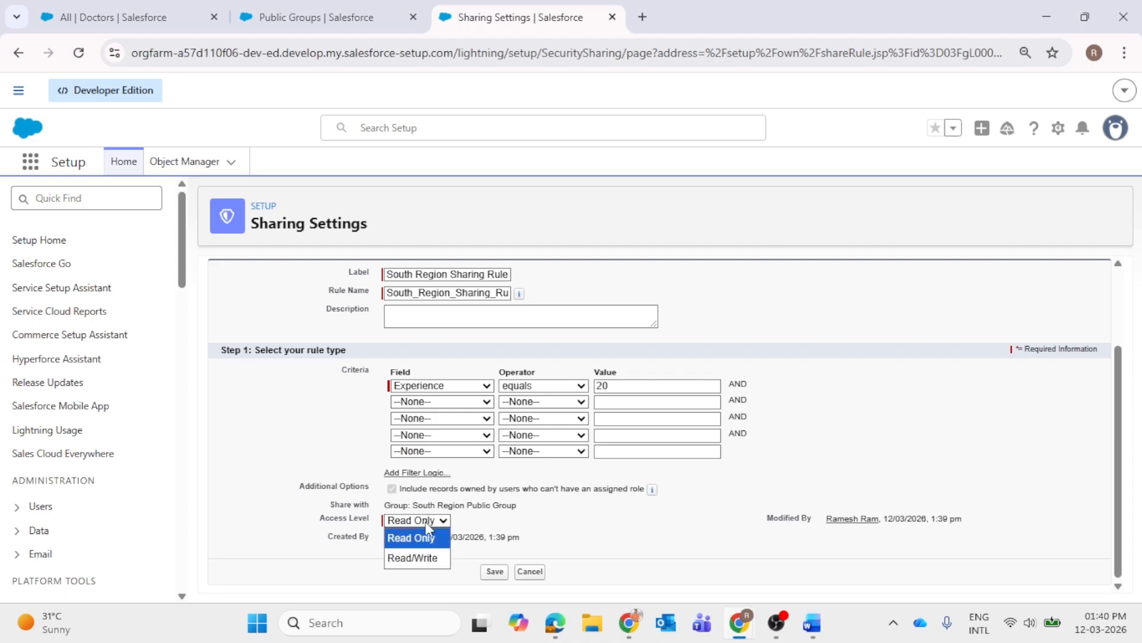
{"action": "left_click", "coordinate": [423, 558]}
{"action": "left_click", "coordinate": [495, 571]}
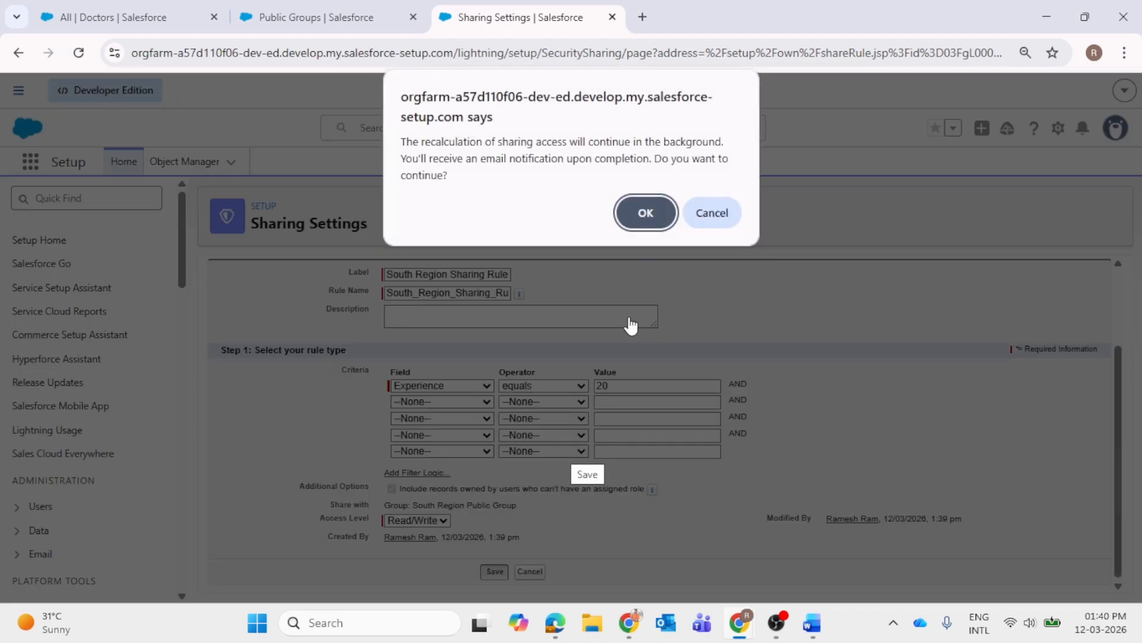
{"action": "left_click", "coordinate": [648, 211]}
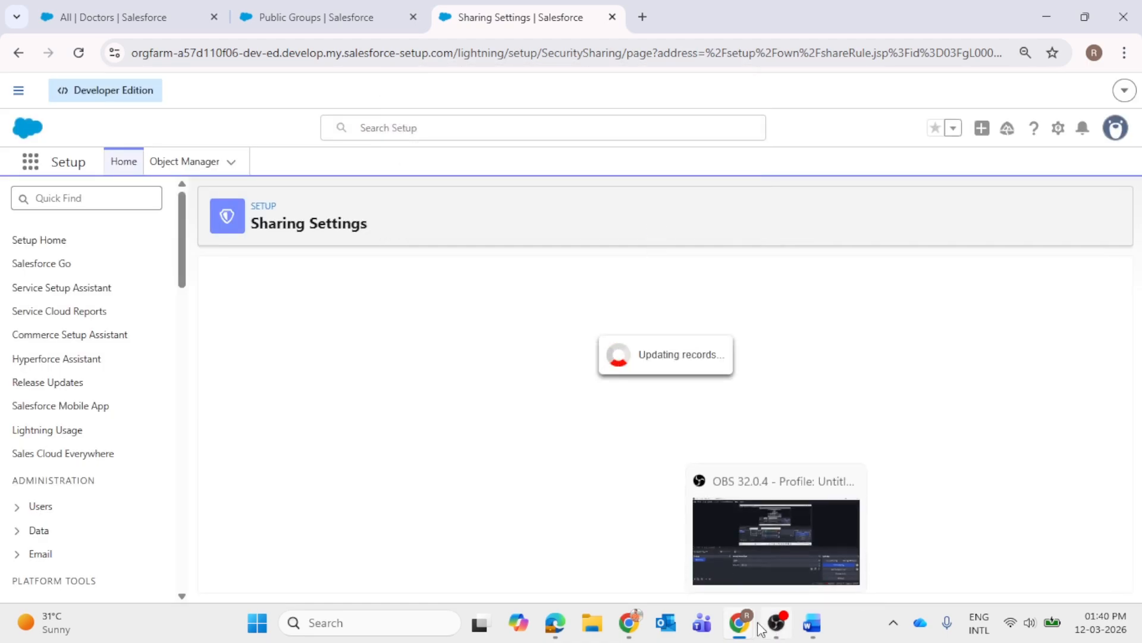
- Switch to the South Region session and save North Doctor with its Specialization set to Diabetes
{"action": "mouse_move", "coordinate": [739, 625]}
{"action": "left_click", "coordinate": [780, 562]}
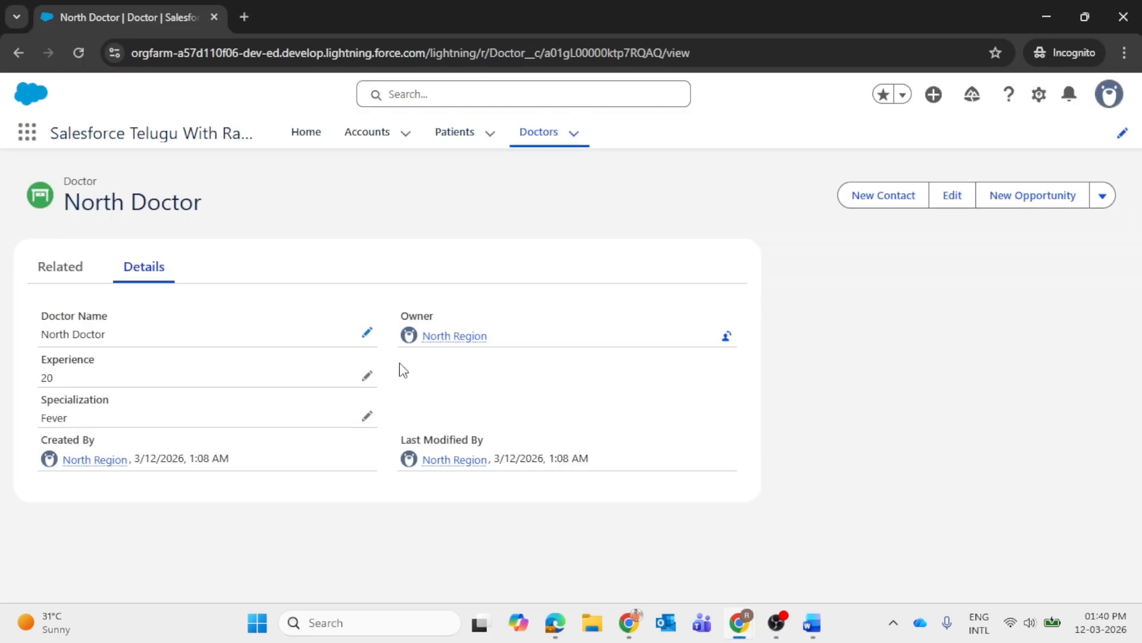
{"action": "left_click", "coordinate": [367, 427]}
{"action": "left_click", "coordinate": [220, 448]}
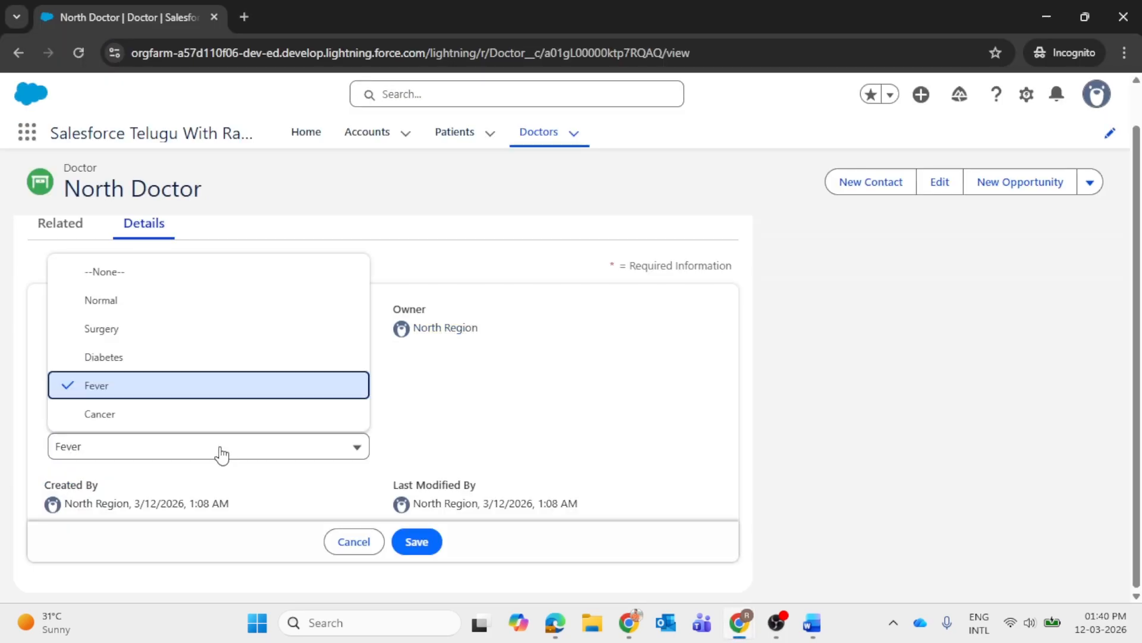
{"action": "left_click", "coordinate": [181, 366]}
{"action": "left_click", "coordinate": [415, 543]}
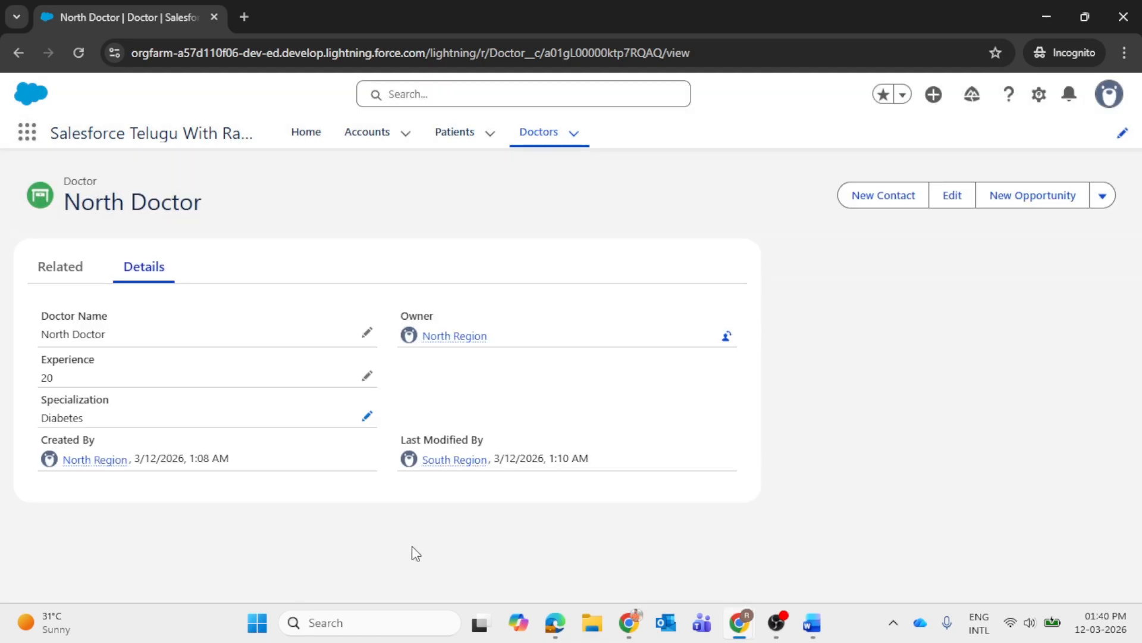
- Switch to the North Region session in Edge, reload the Doctors list, check the North Doctor record and return to the list
{"action": "left_click", "coordinate": [629, 622]}
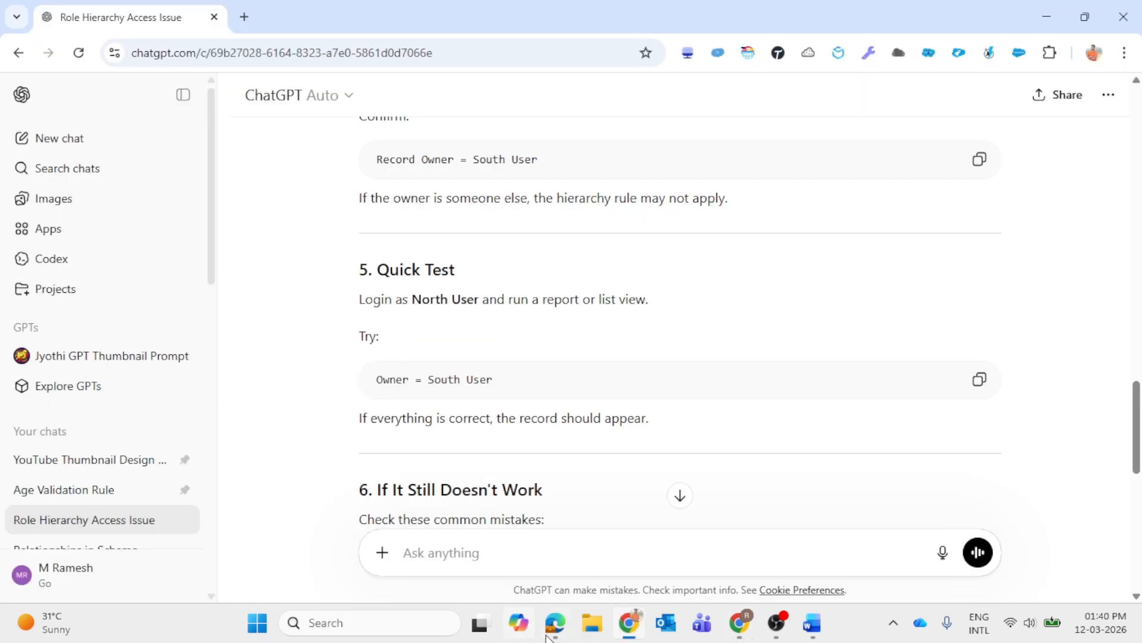
{"action": "left_click", "coordinate": [549, 634]}
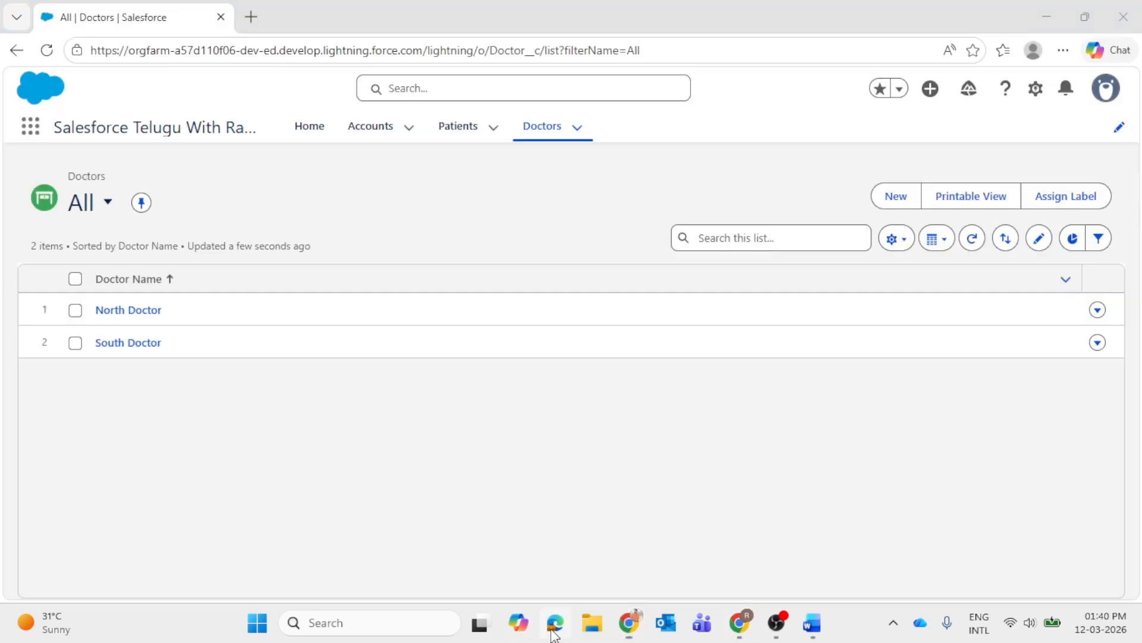
{"action": "left_click", "coordinate": [58, 52]}
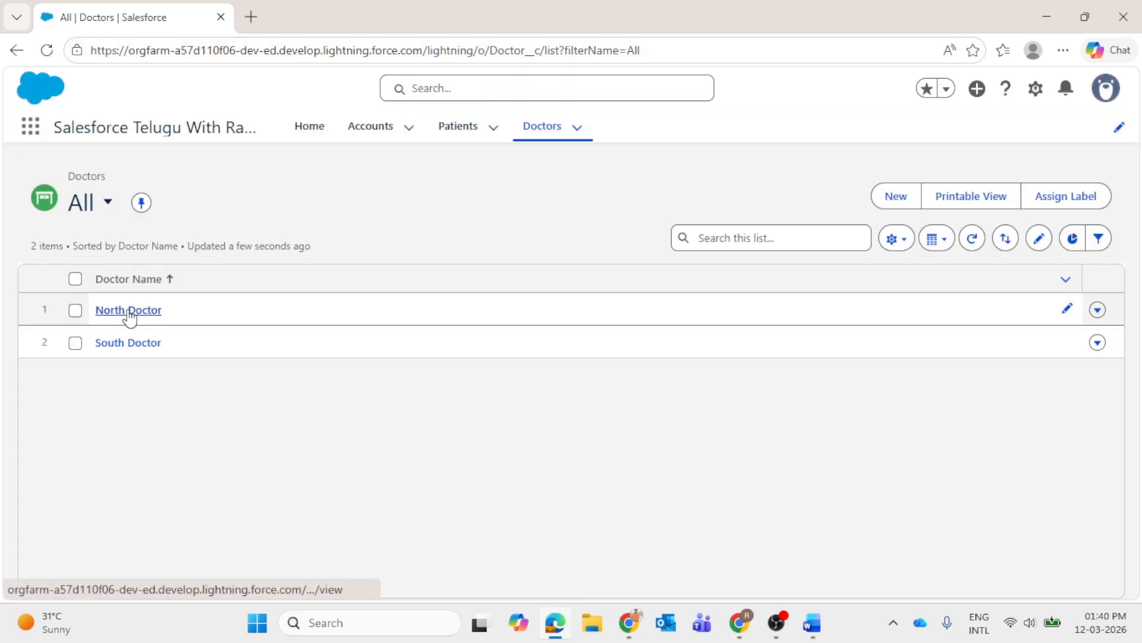
{"action": "left_click", "coordinate": [128, 310]}
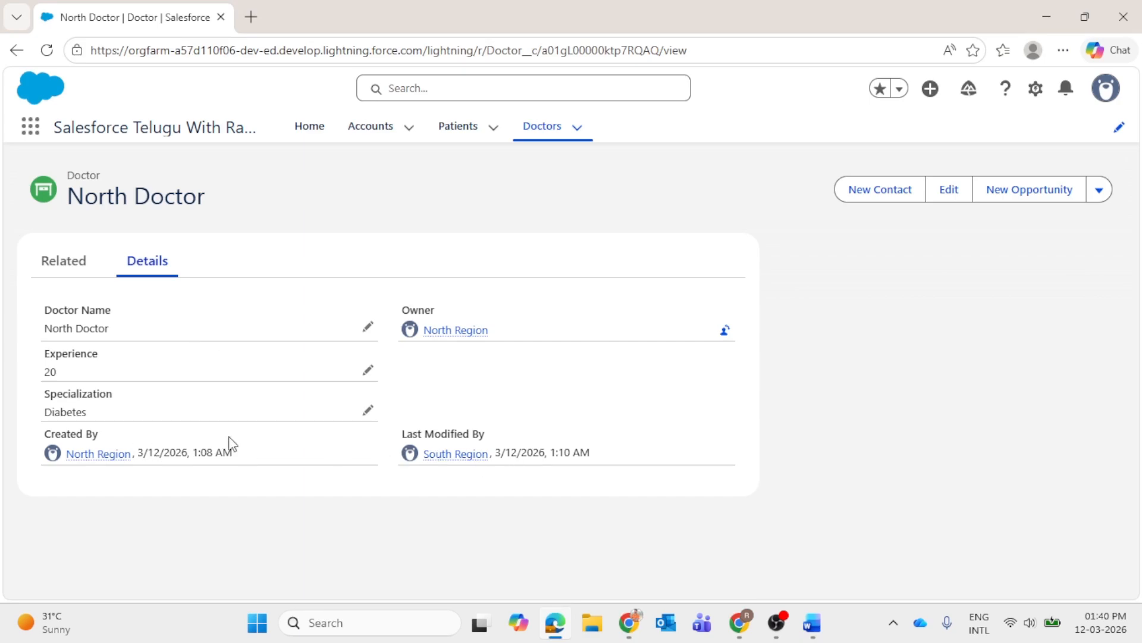
{"action": "left_click", "coordinate": [551, 128]}
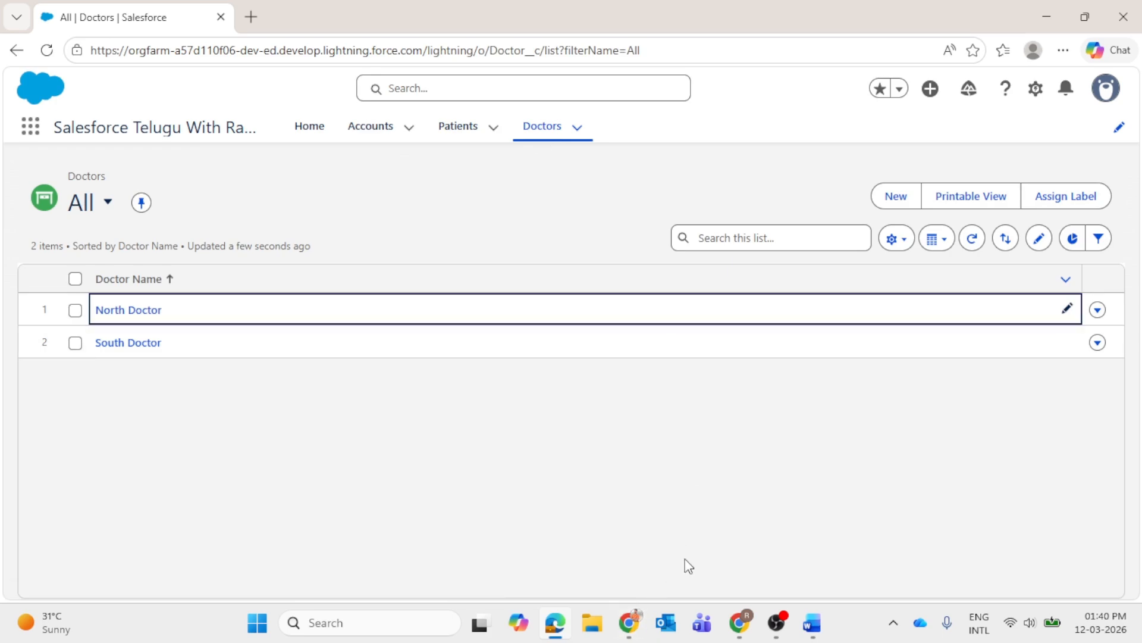
- Return to the administrator's Doctors list and open the Doctor record owned by the administrator
{"action": "mouse_move", "coordinate": [738, 607]}
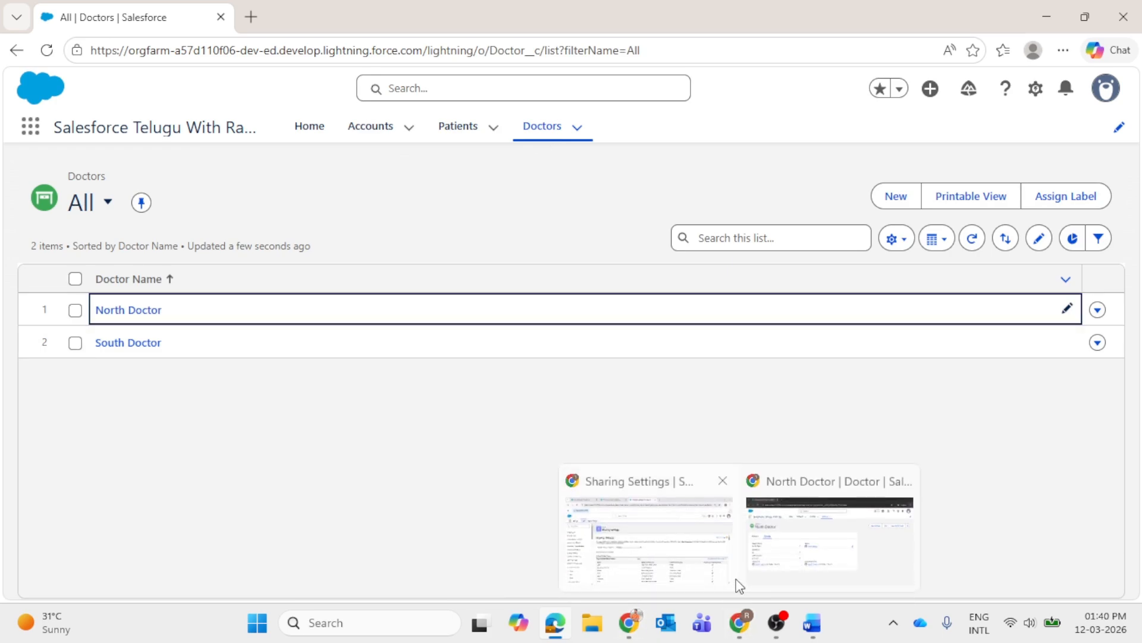
{"action": "left_click", "coordinate": [636, 536]}
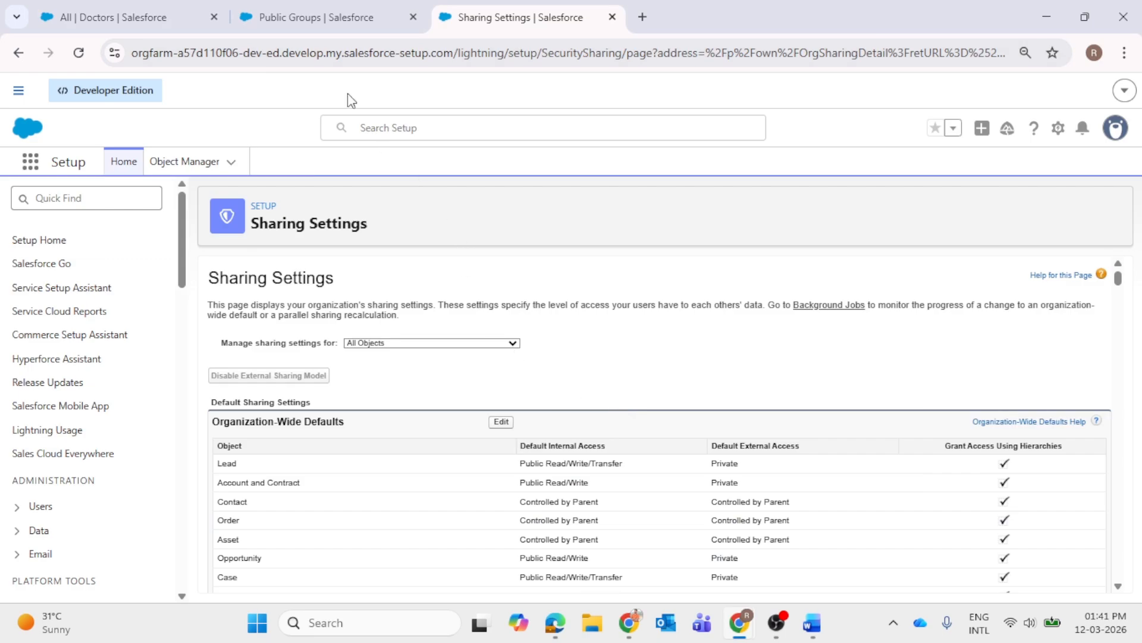
{"action": "left_click", "coordinate": [158, 18]}
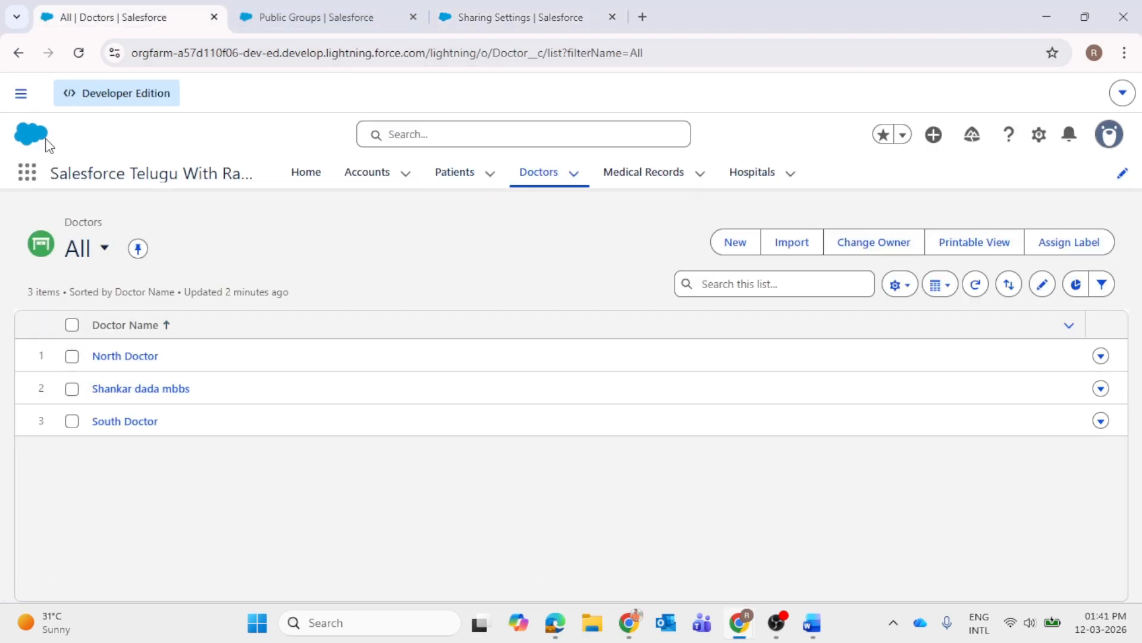
{"action": "left_click", "coordinate": [735, 242]}
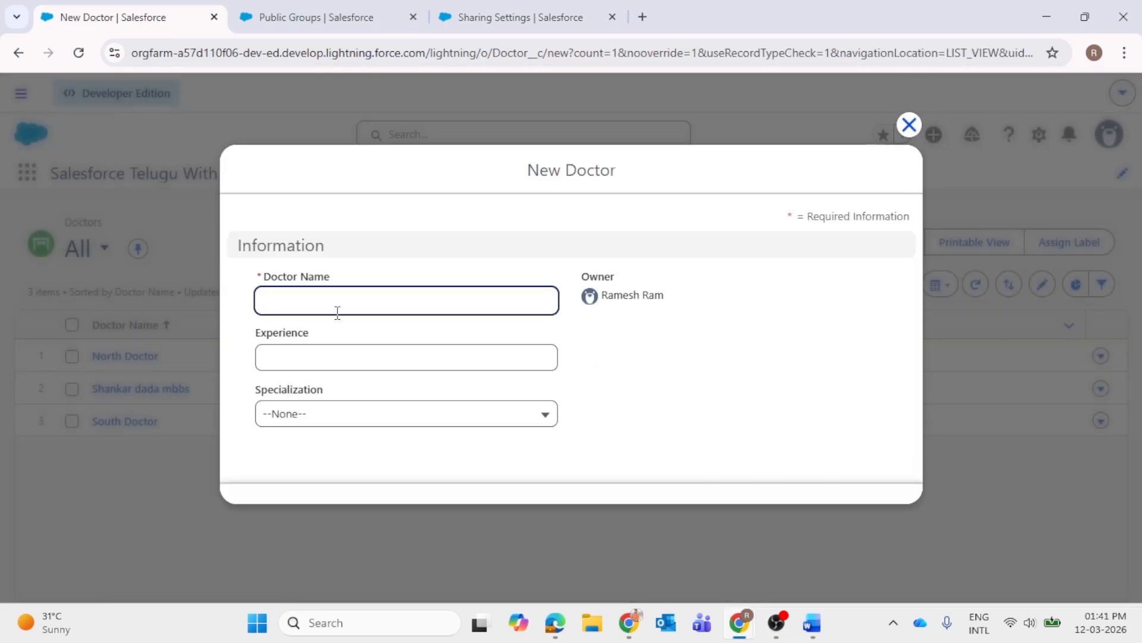
{"action": "left_click", "coordinate": [911, 125]}
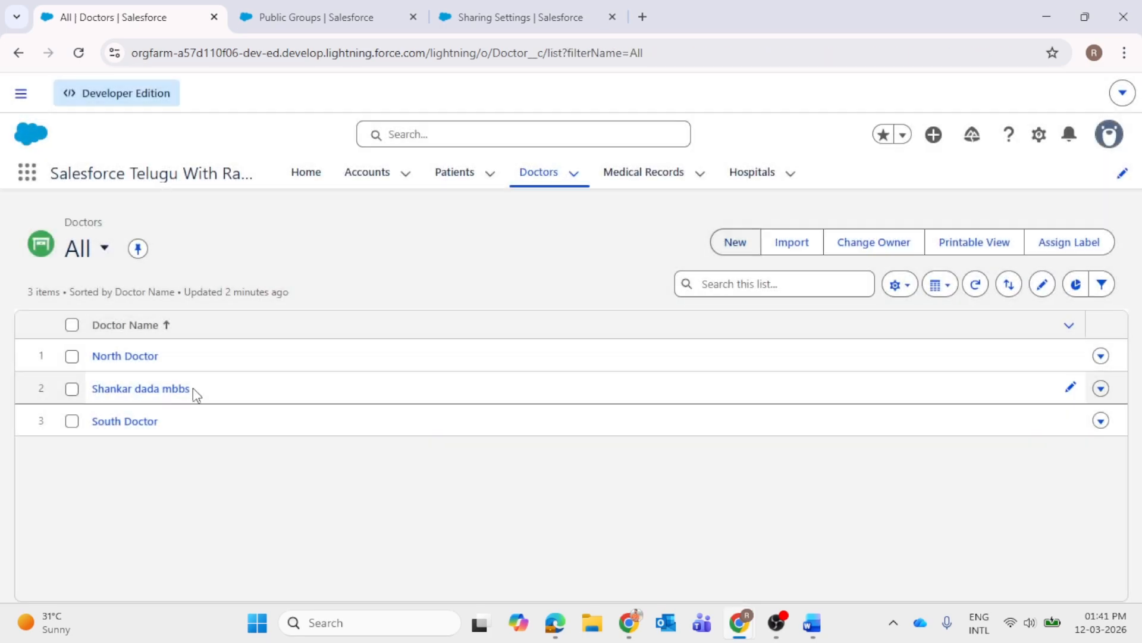
{"action": "left_click", "coordinate": [156, 386]}
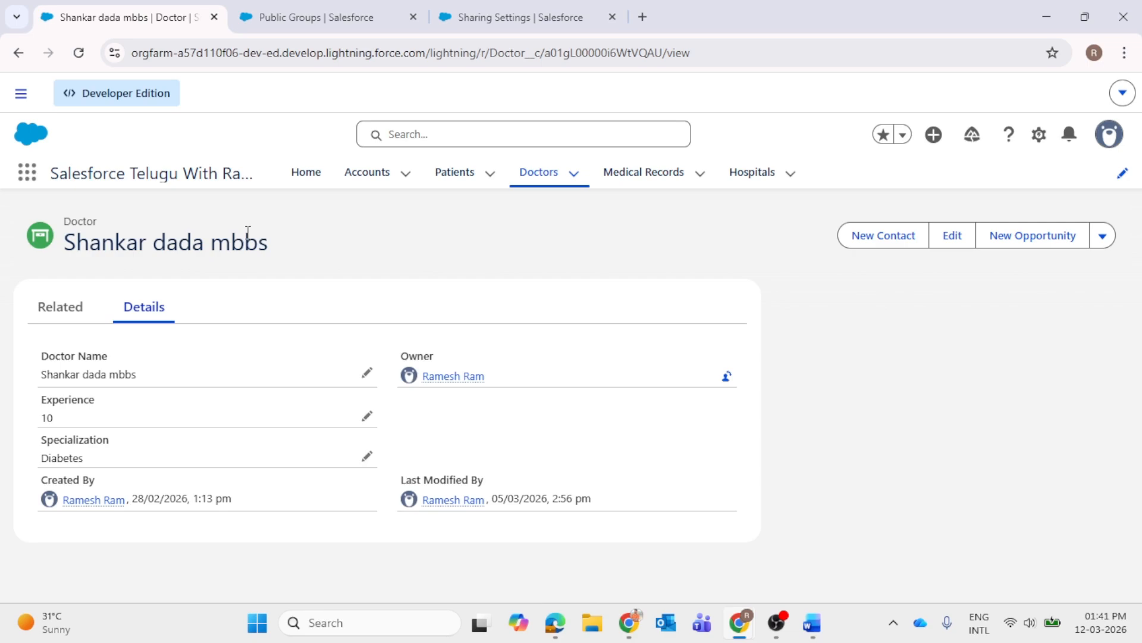
- Share the administrator-owned Doctor record manually with the South Region user at Read Only access and save
{"action": "left_click", "coordinate": [1104, 237]}
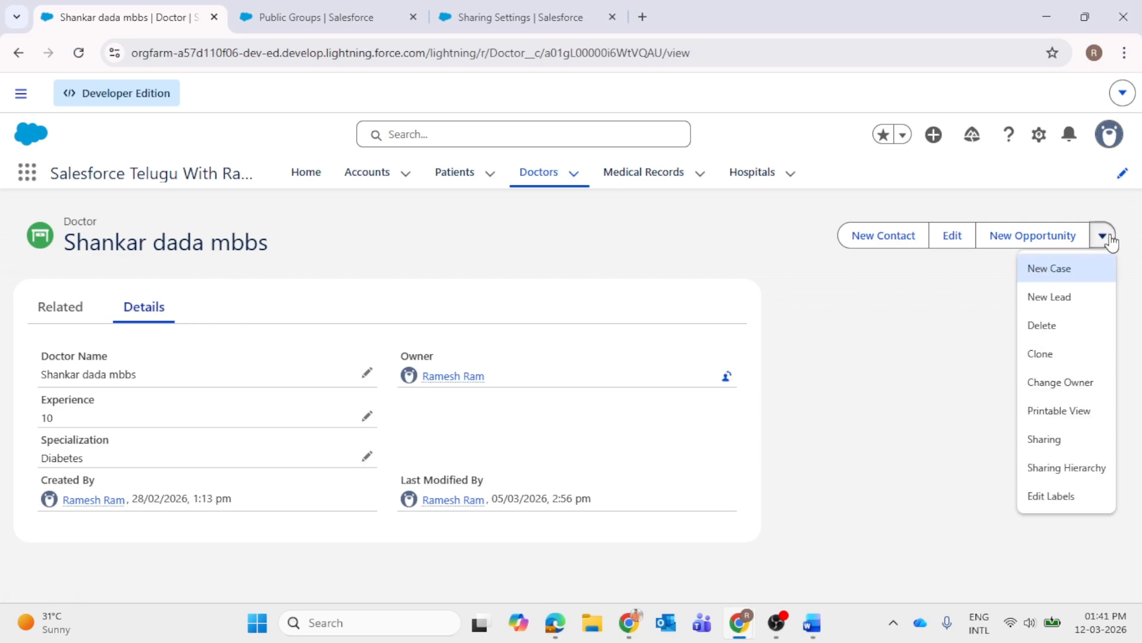
{"action": "left_click", "coordinate": [1045, 440]}
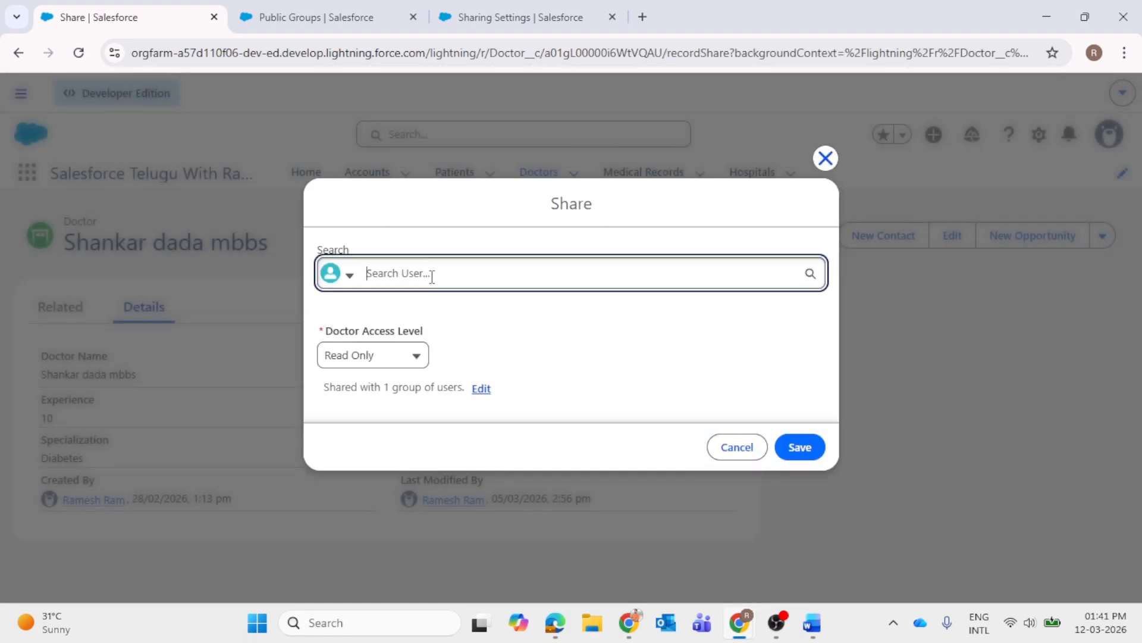
{"action": "type", "text": "south"}
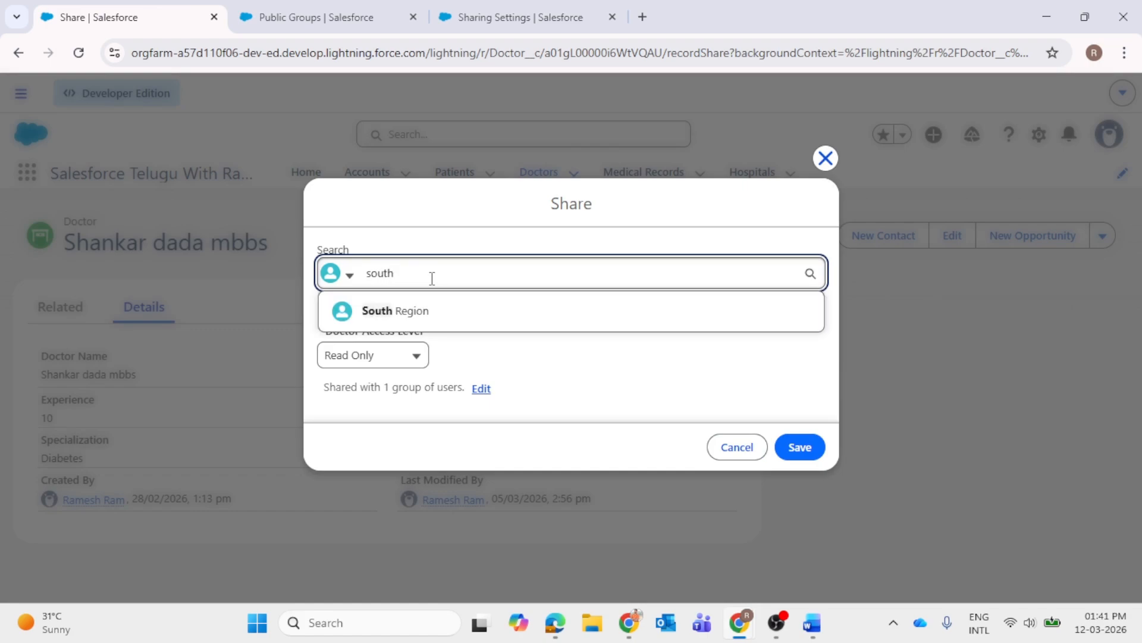
{"action": "left_click", "coordinate": [423, 314]}
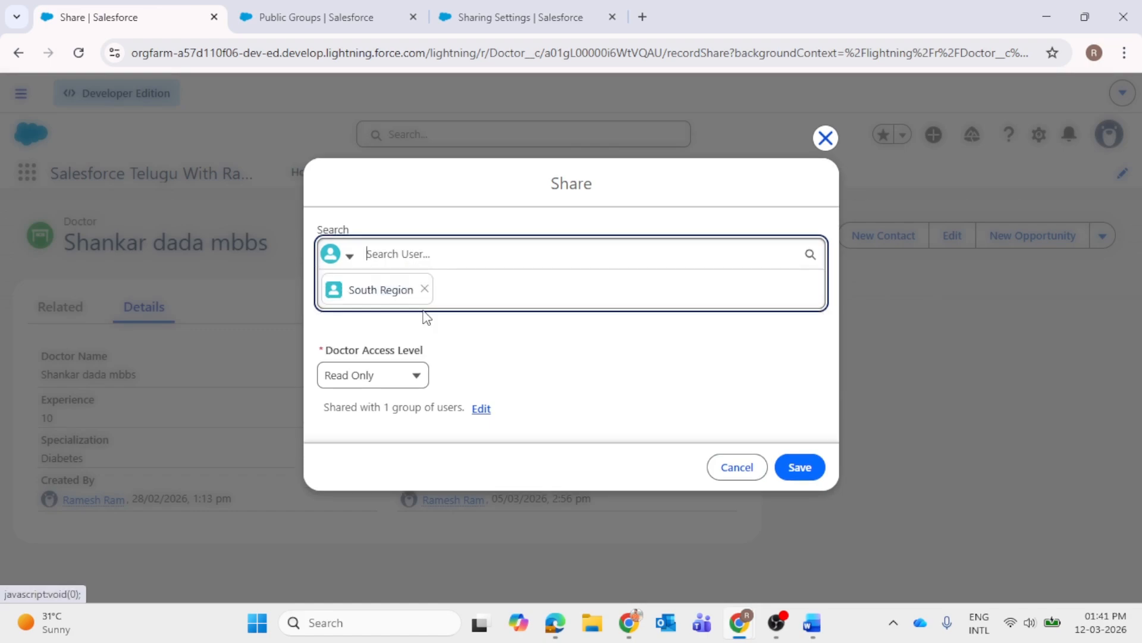
{"action": "left_click", "coordinate": [372, 383]}
{"action": "left_click", "coordinate": [390, 376]}
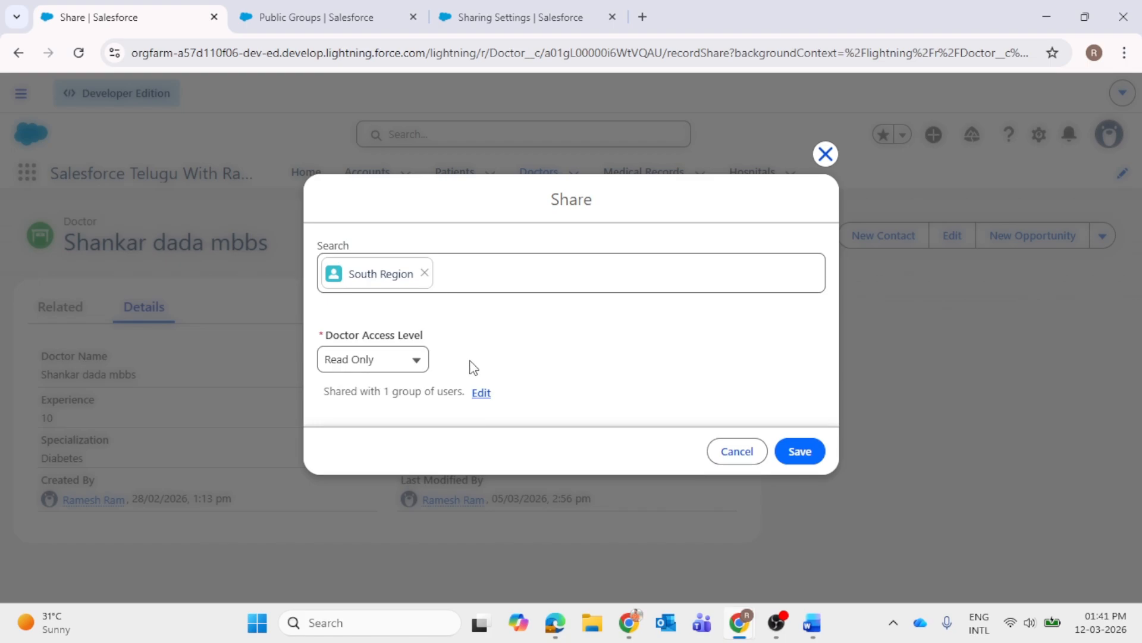
{"action": "left_click", "coordinate": [801, 456]}
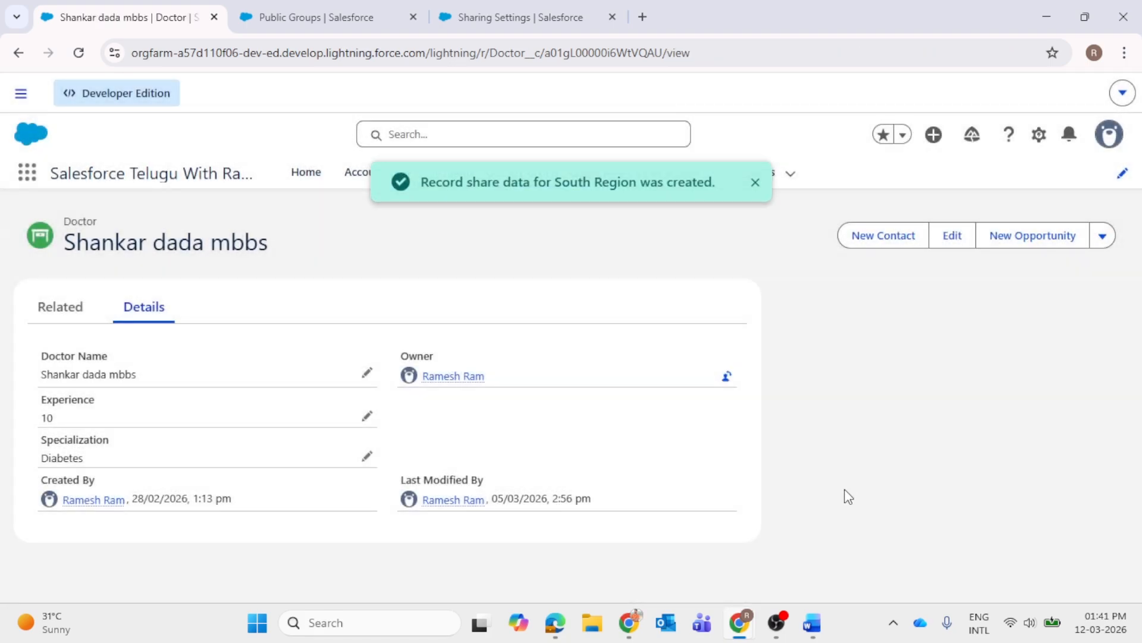
- Switch to the South Region session, show the Doctors list and open the administrator-owned Doctor record
{"action": "mouse_move", "coordinate": [741, 623]}
{"action": "left_click", "coordinate": [812, 548]}
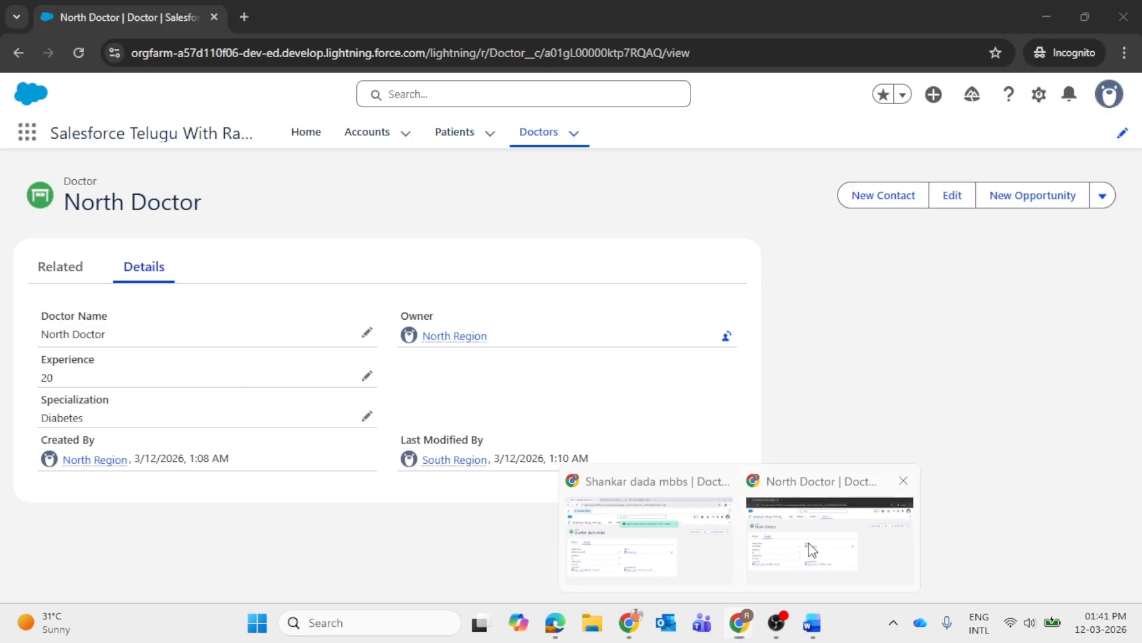
{"action": "left_click", "coordinate": [541, 132]}
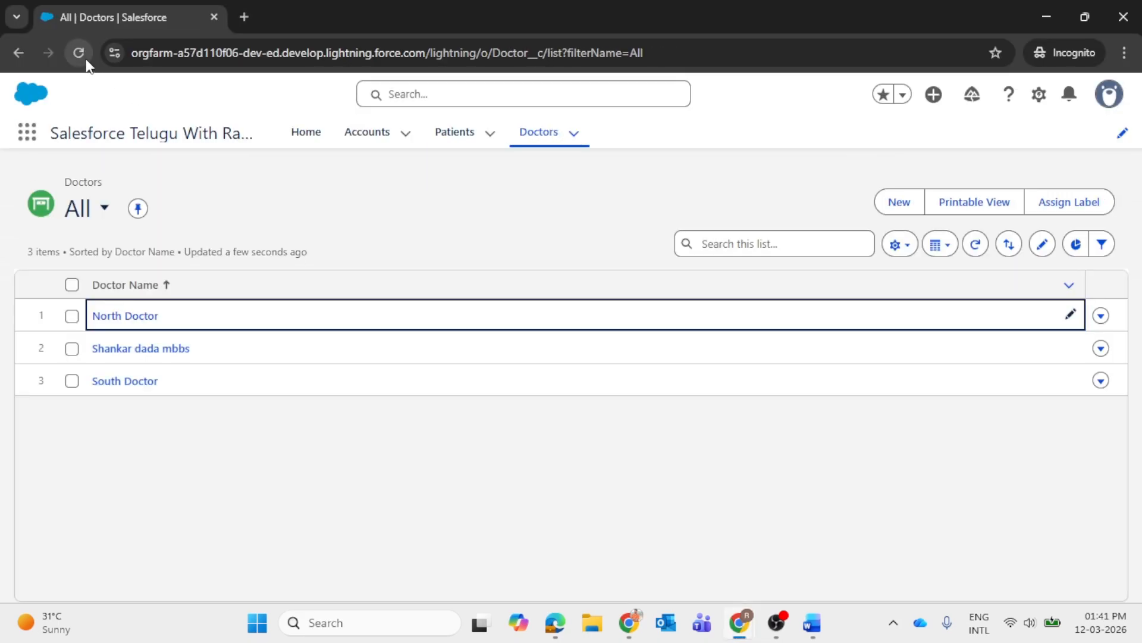
{"action": "left_click", "coordinate": [154, 351]}
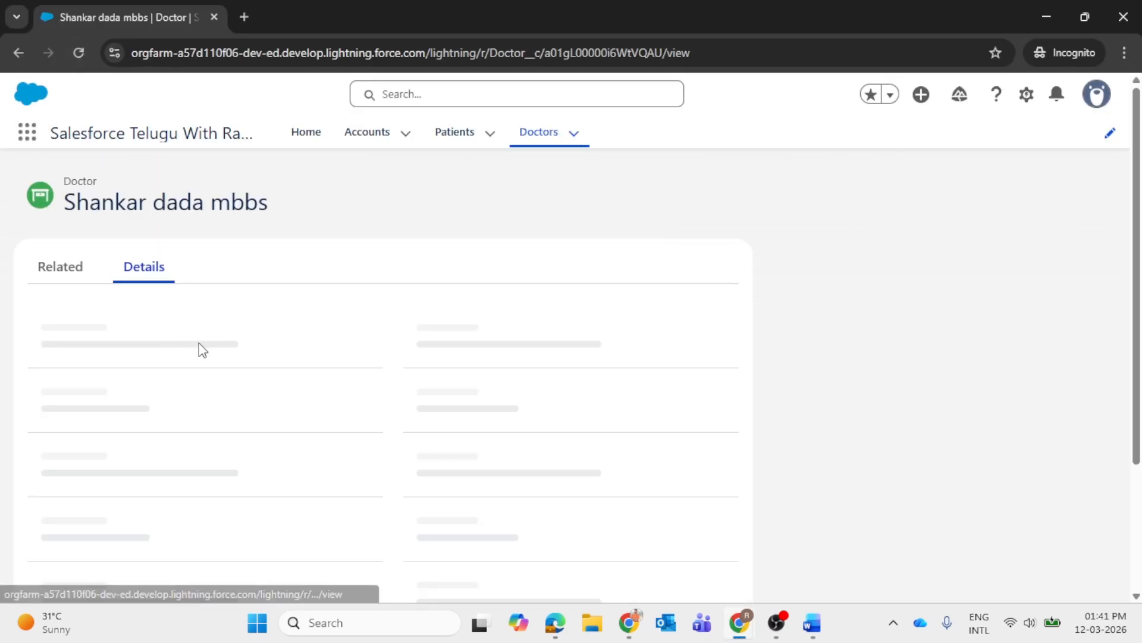
- Try to save the shared Doctor record with its Experience set to 11 as South Region, then cancel the edit
{"action": "left_click", "coordinate": [369, 377]}
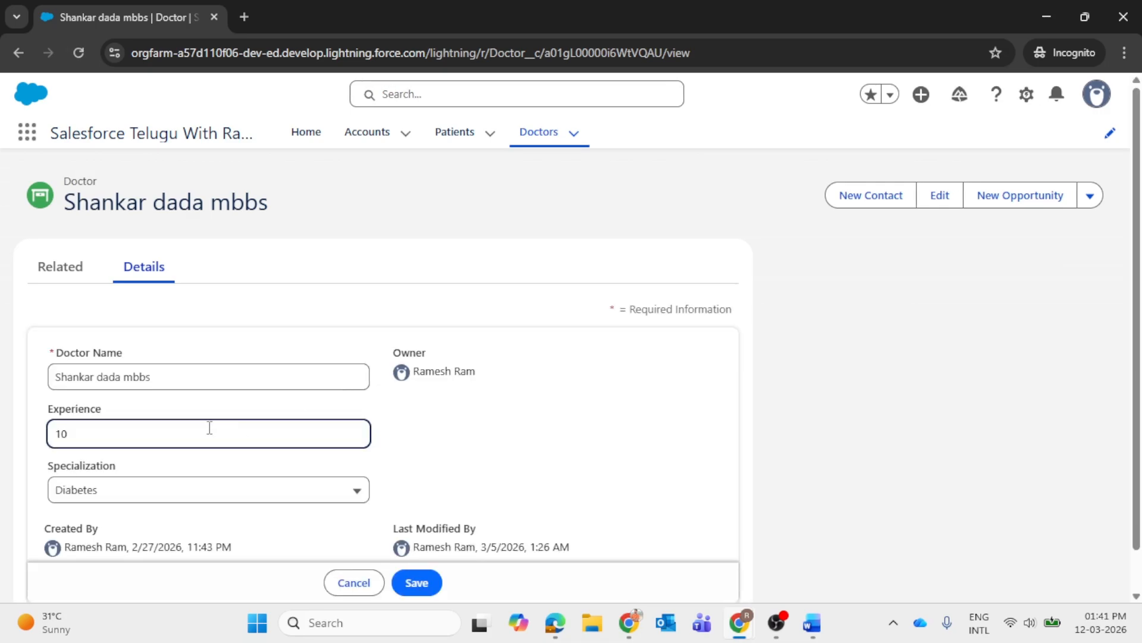
{"action": "key", "text": "BackSpace"}
{"action": "type", "text": "1"}
{"action": "left_click", "coordinate": [418, 583]}
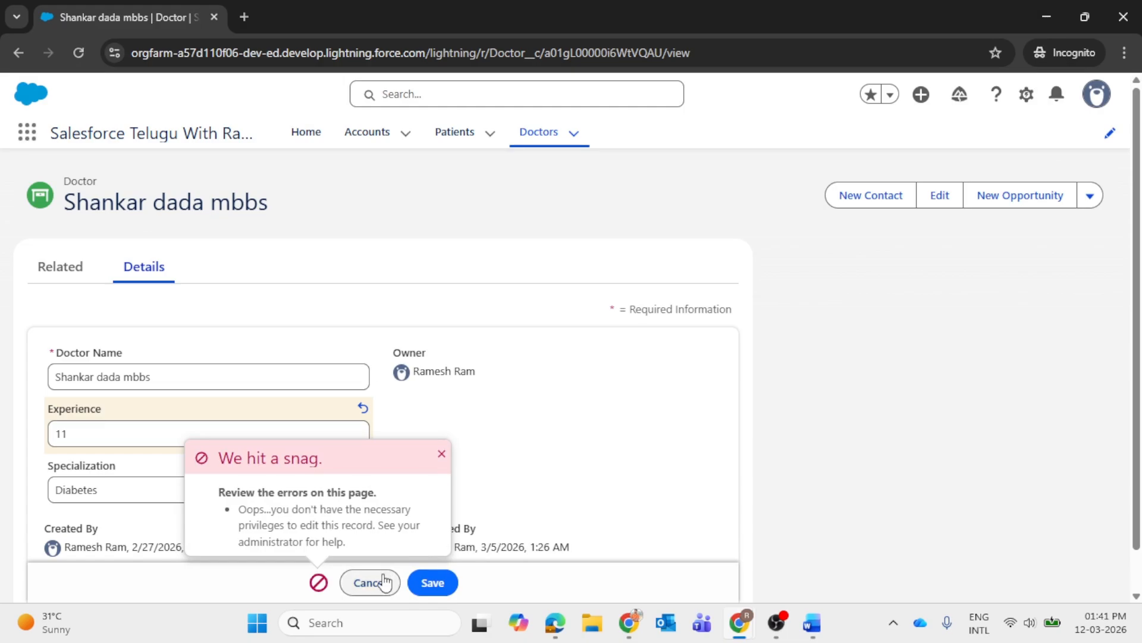
{"action": "left_click", "coordinate": [354, 583]}
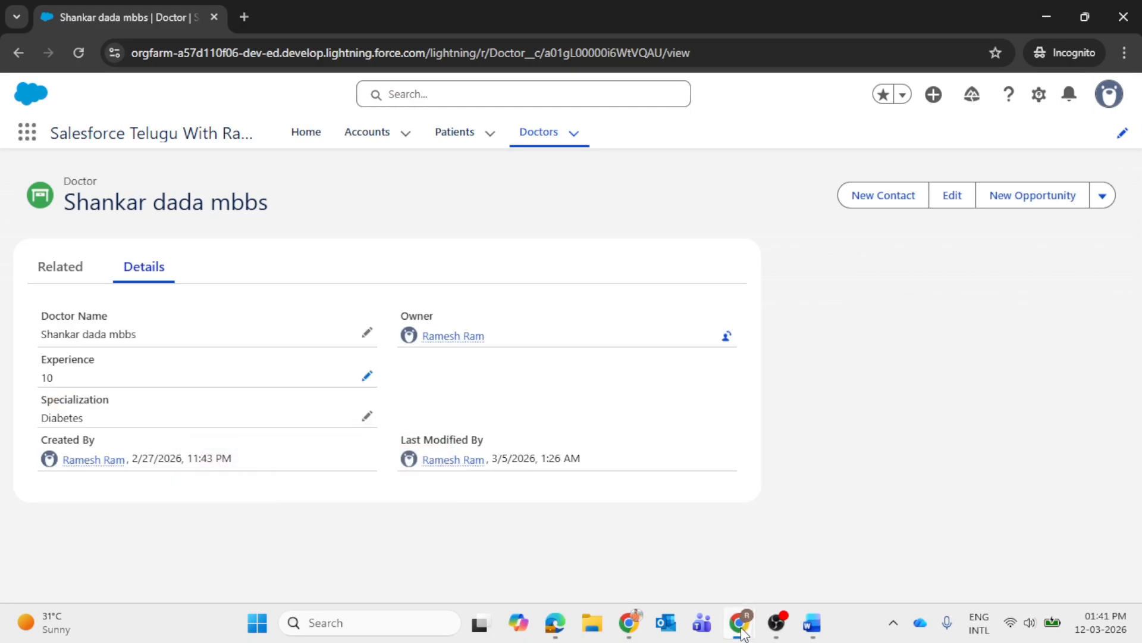
- Return to the administrator session, open the Doctor record's sharing, choose another Doctor access level and save
{"action": "left_click", "coordinate": [691, 554]}
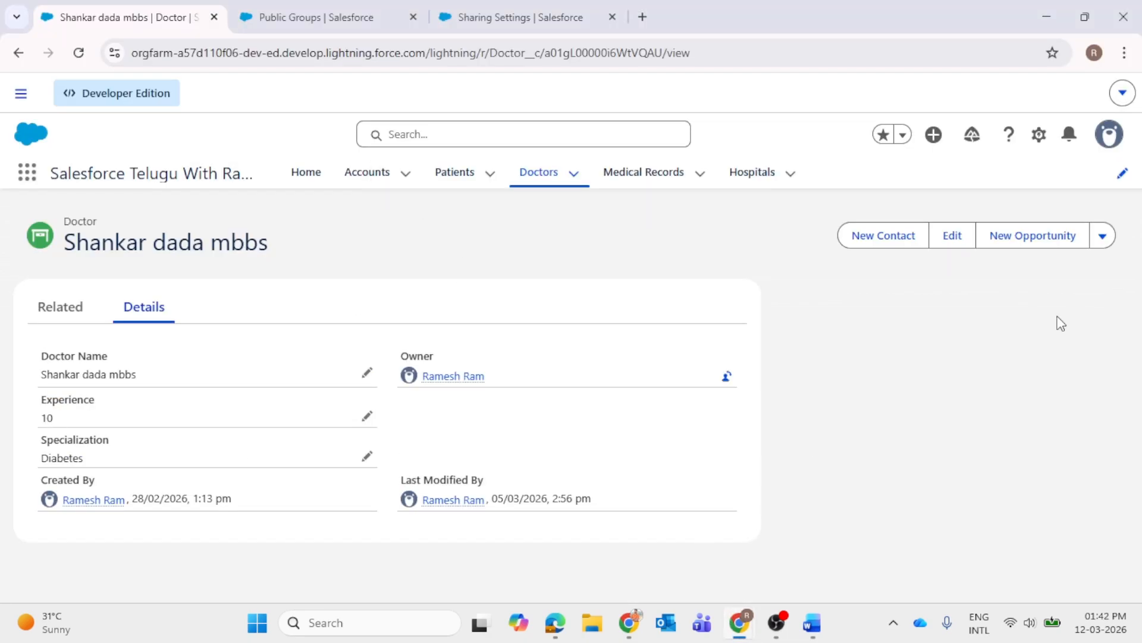
{"action": "left_click", "coordinate": [1103, 235]}
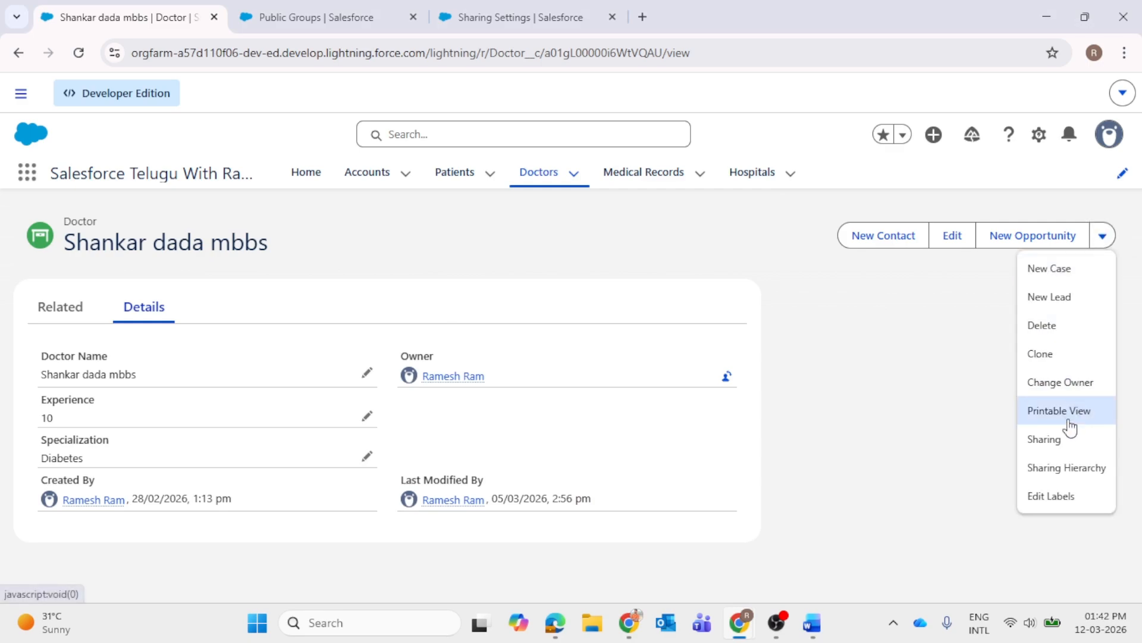
{"action": "left_click", "coordinate": [1044, 438]}
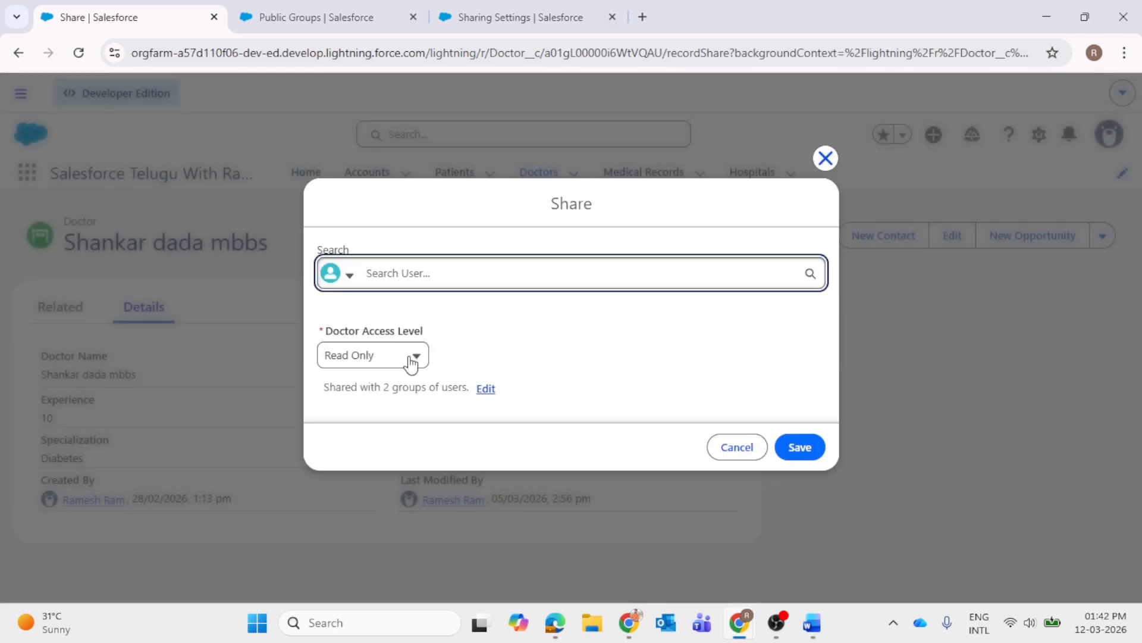
{"action": "left_click", "coordinate": [408, 357]}
{"action": "left_click", "coordinate": [391, 446]}
{"action": "left_click", "coordinate": [800, 447]}
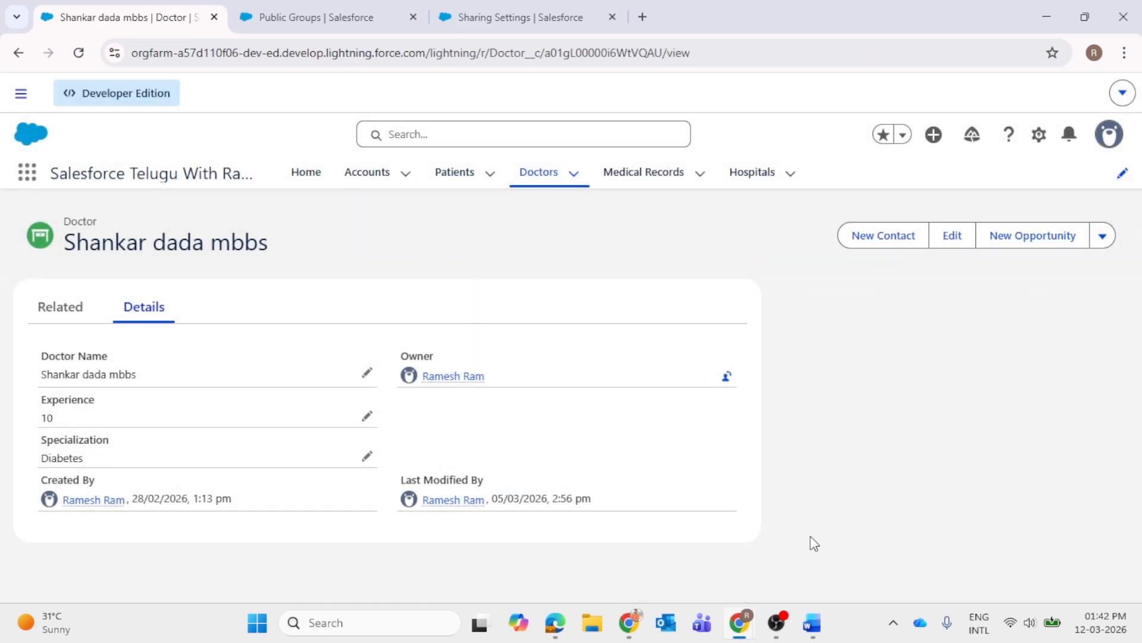
- Switch back to the South Region session and try to save the shared Doctor record with its Specialization set to Surgery
{"action": "mouse_move", "coordinate": [739, 623]}
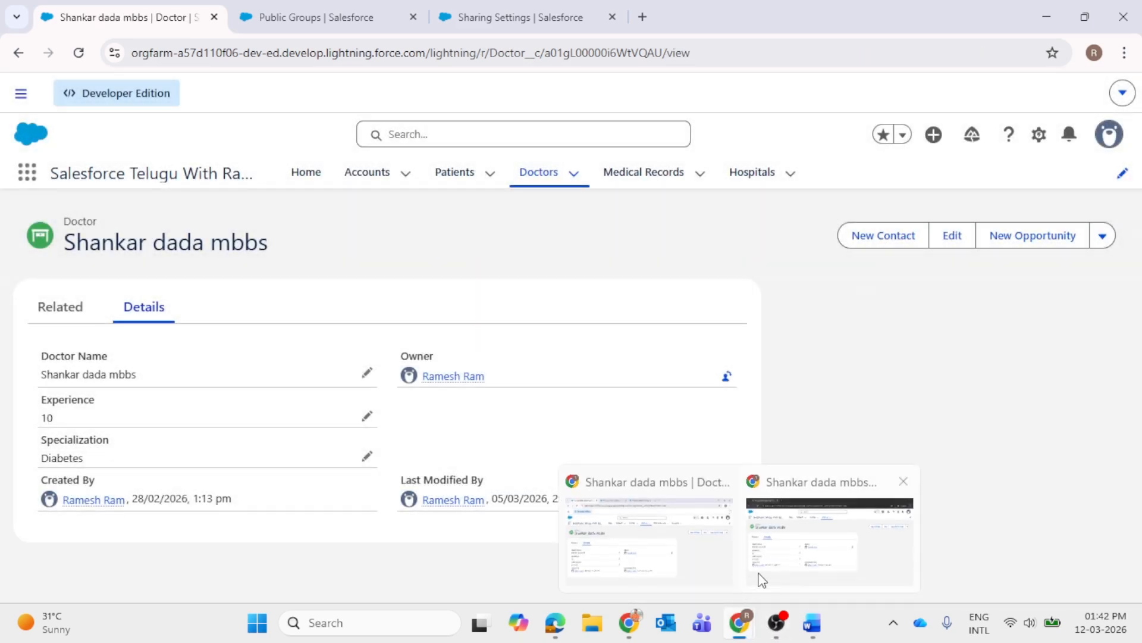
{"action": "left_click", "coordinate": [808, 543]}
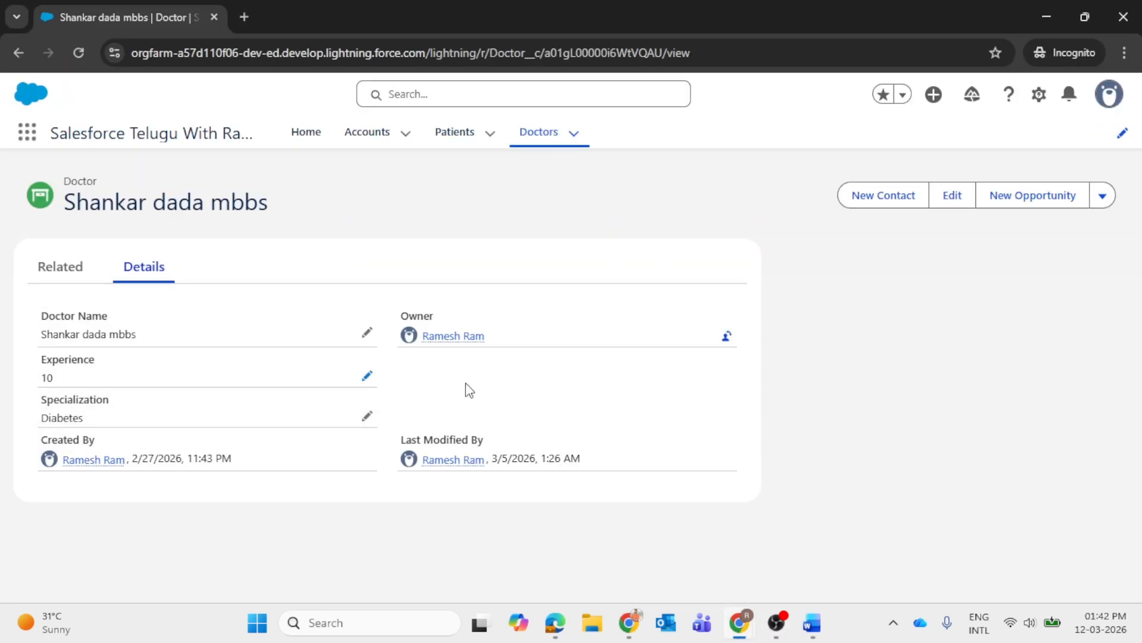
{"action": "left_click", "coordinate": [369, 379]}
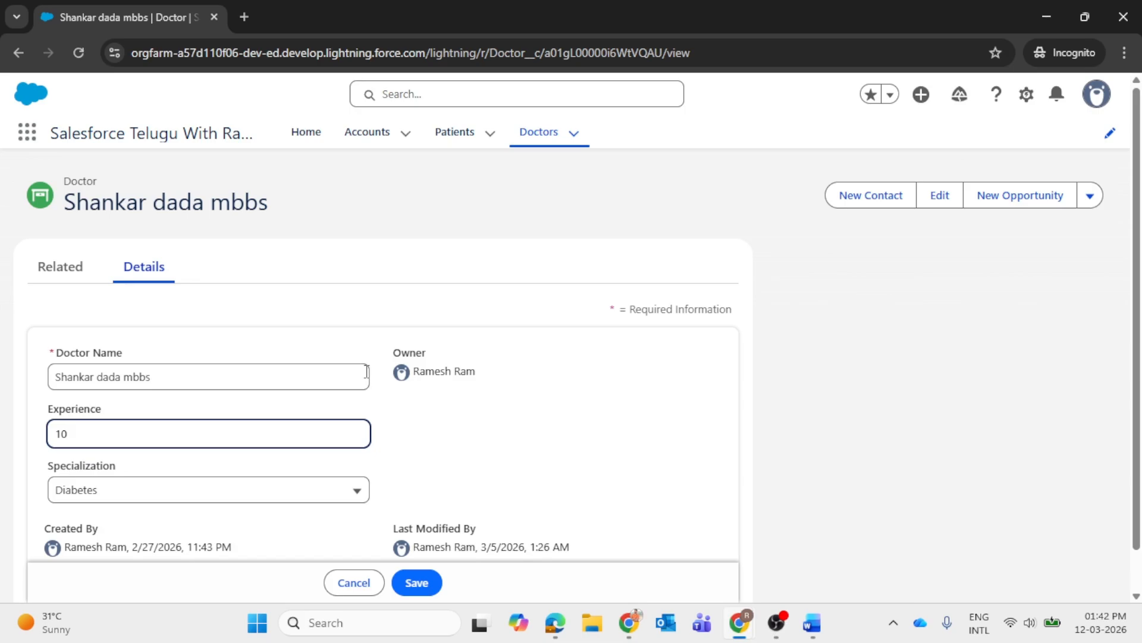
{"action": "left_click", "coordinate": [315, 490]}
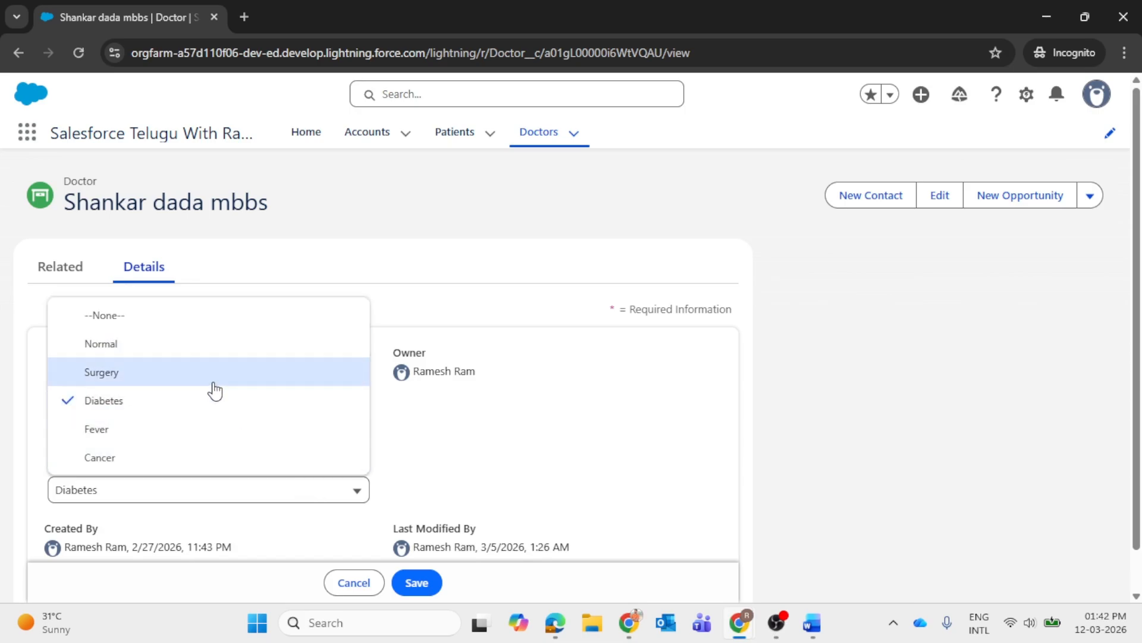
{"action": "left_click", "coordinate": [215, 372]}
{"action": "left_click", "coordinate": [416, 582]}
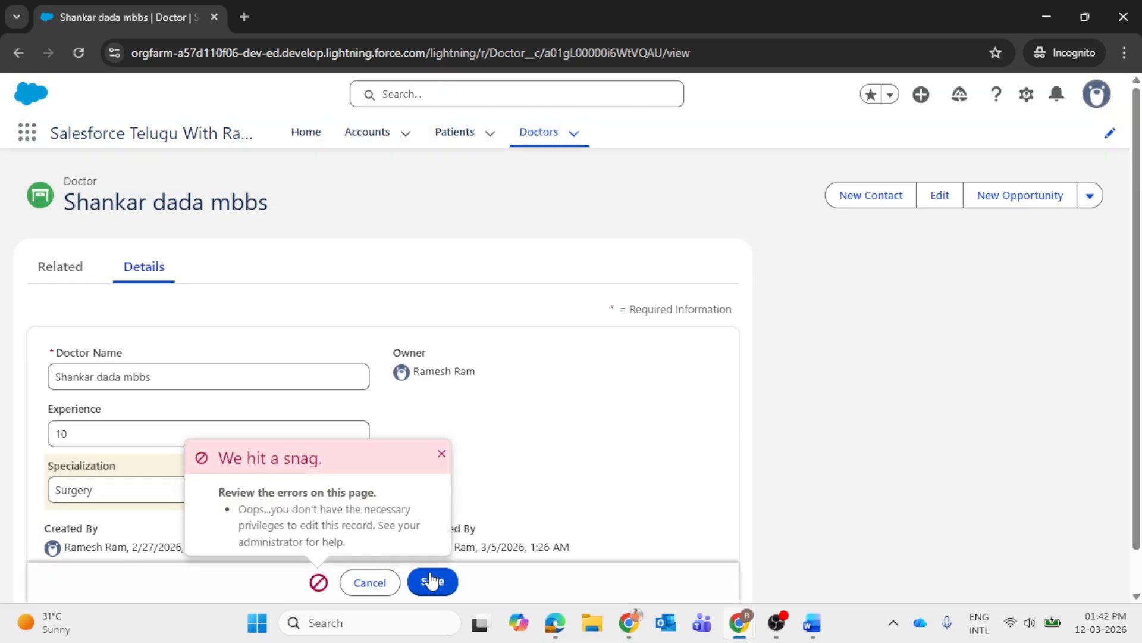
- Discard the unsaved Specialization edit by reloading the Doctor record, and switch back to the administrator session
{"action": "left_click", "coordinate": [440, 455]}
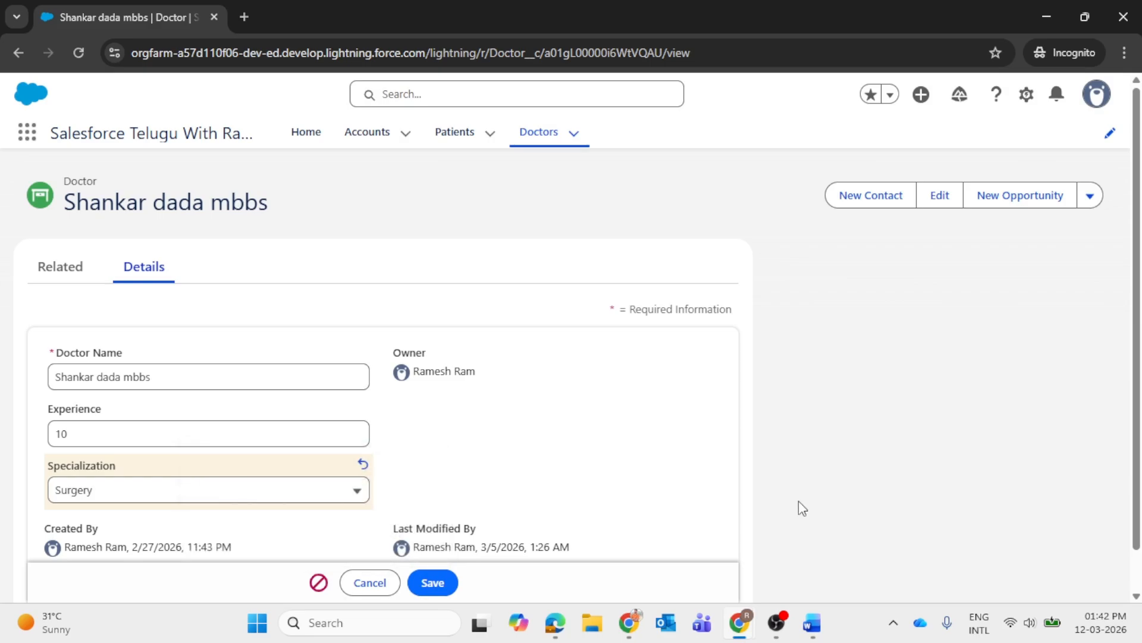
{"action": "left_click", "coordinate": [76, 53]}
{"action": "left_click", "coordinate": [652, 159]}
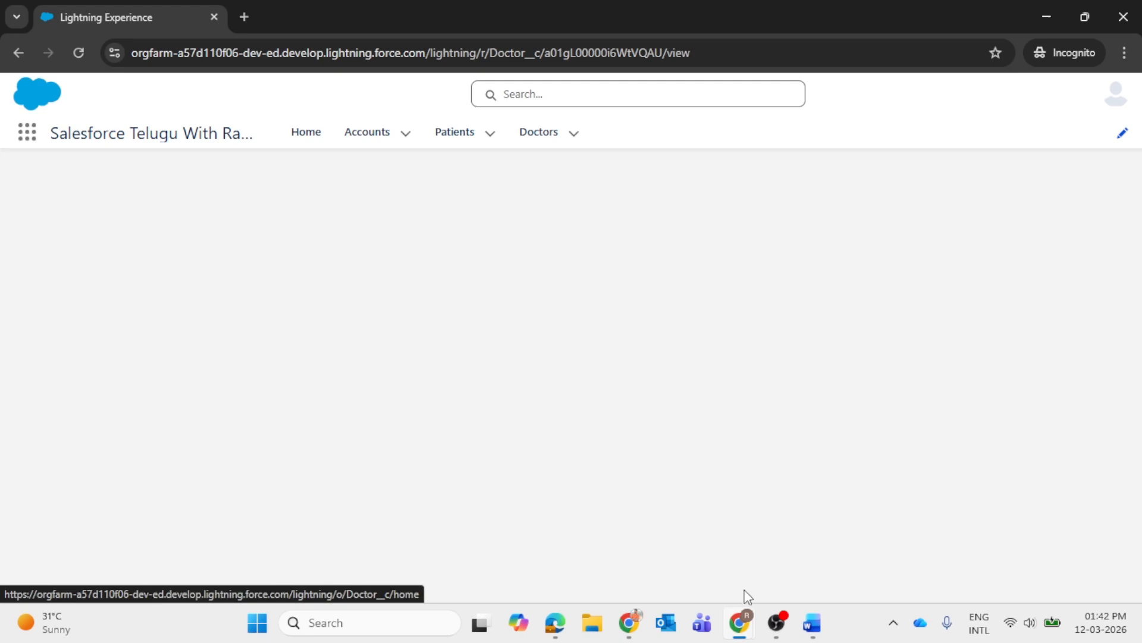
{"action": "mouse_move", "coordinate": [740, 619]}
{"action": "left_click", "coordinate": [696, 546]}
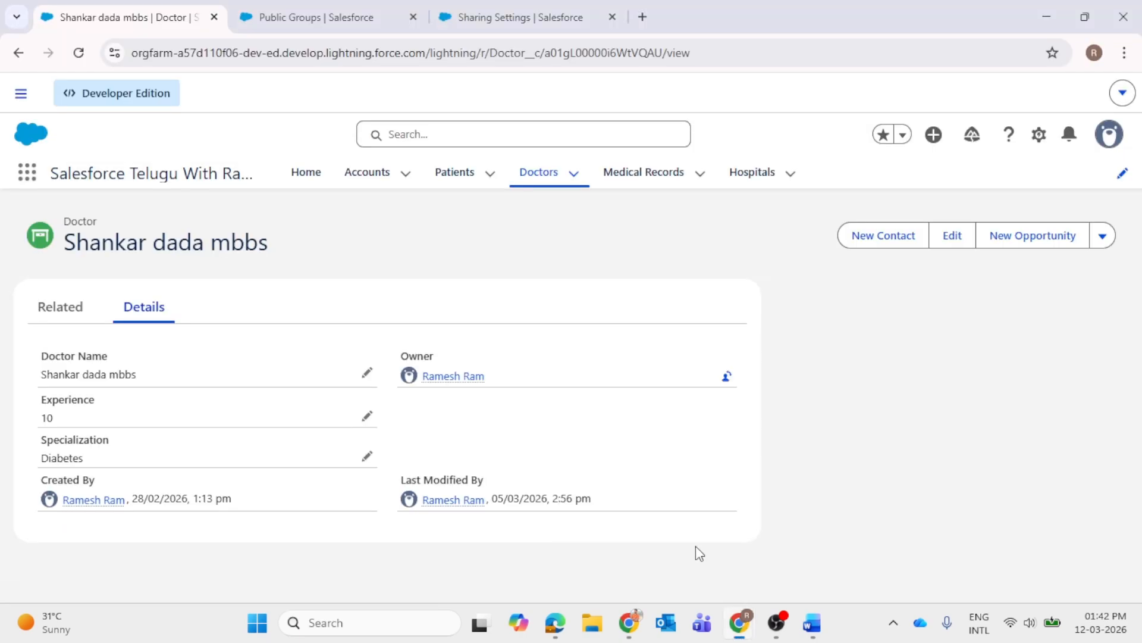
{"action": "left_click", "coordinate": [1103, 236]}
{"action": "left_click", "coordinate": [1052, 439]}
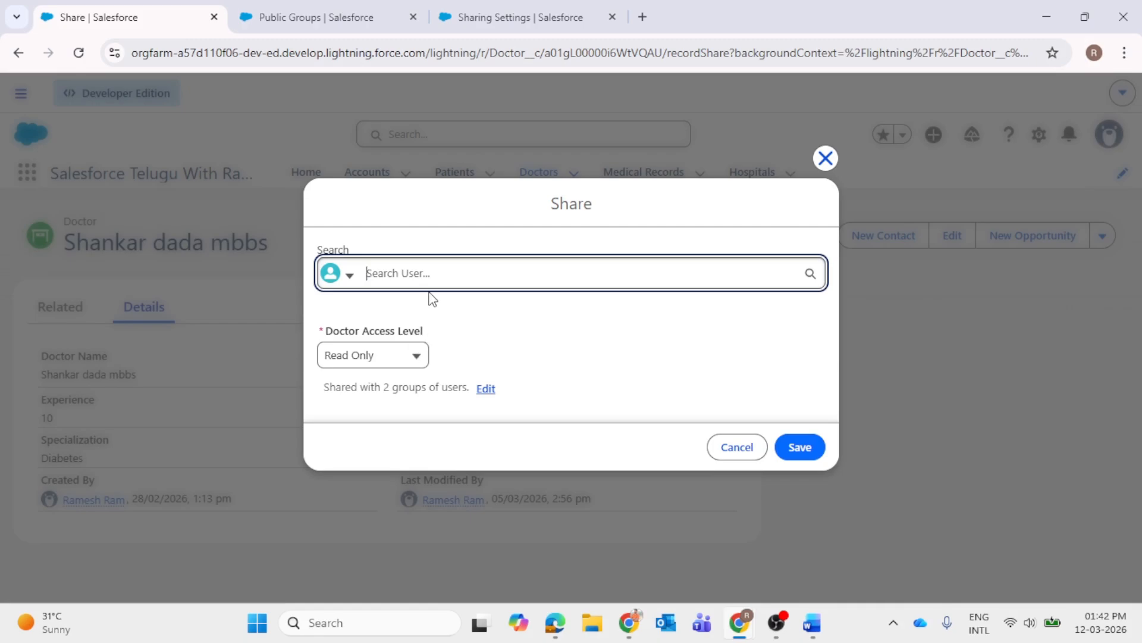
{"action": "type", "text": "south"}
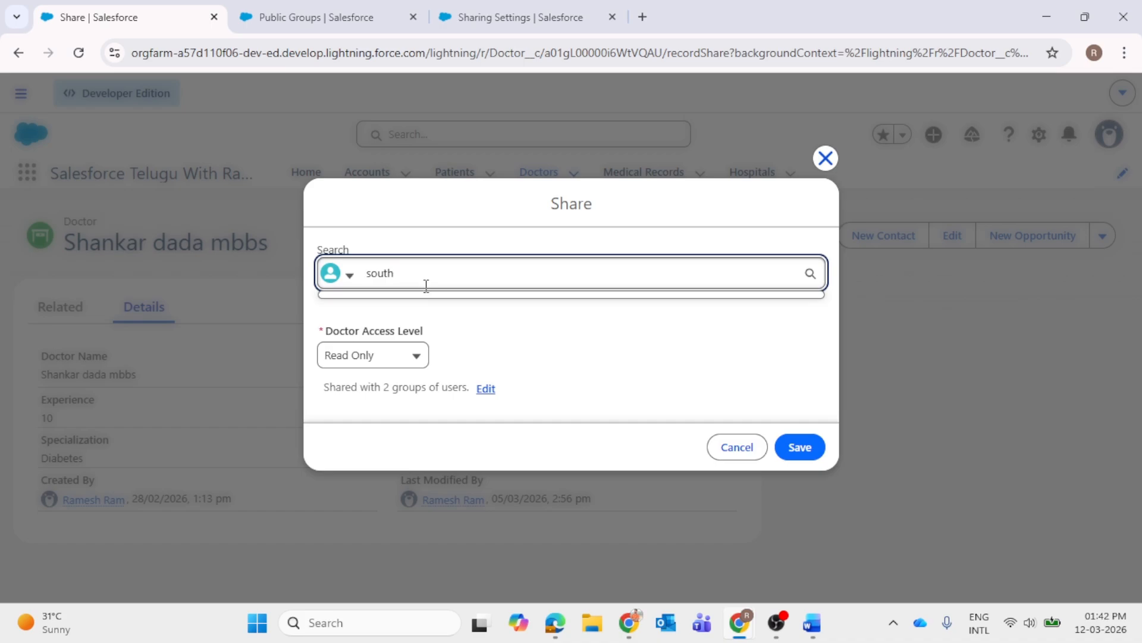
{"action": "left_click", "coordinate": [738, 449]}
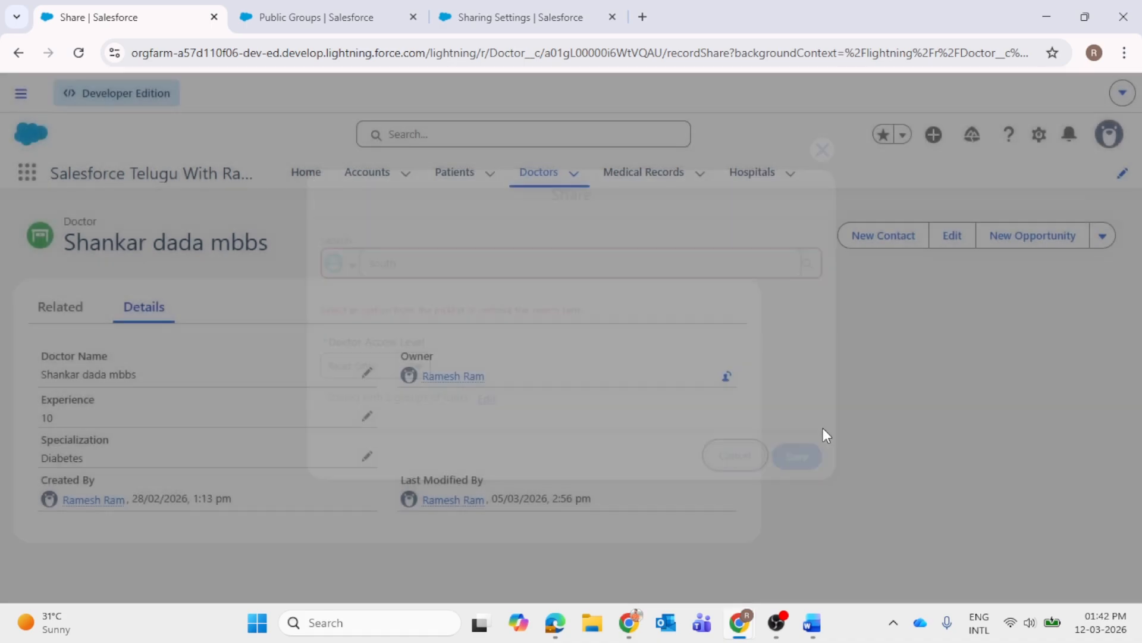
- Reload the Doctor record, open its sharing, set the South Region user's Doctor access level to Read/Write and save
{"action": "left_click", "coordinate": [85, 60]}
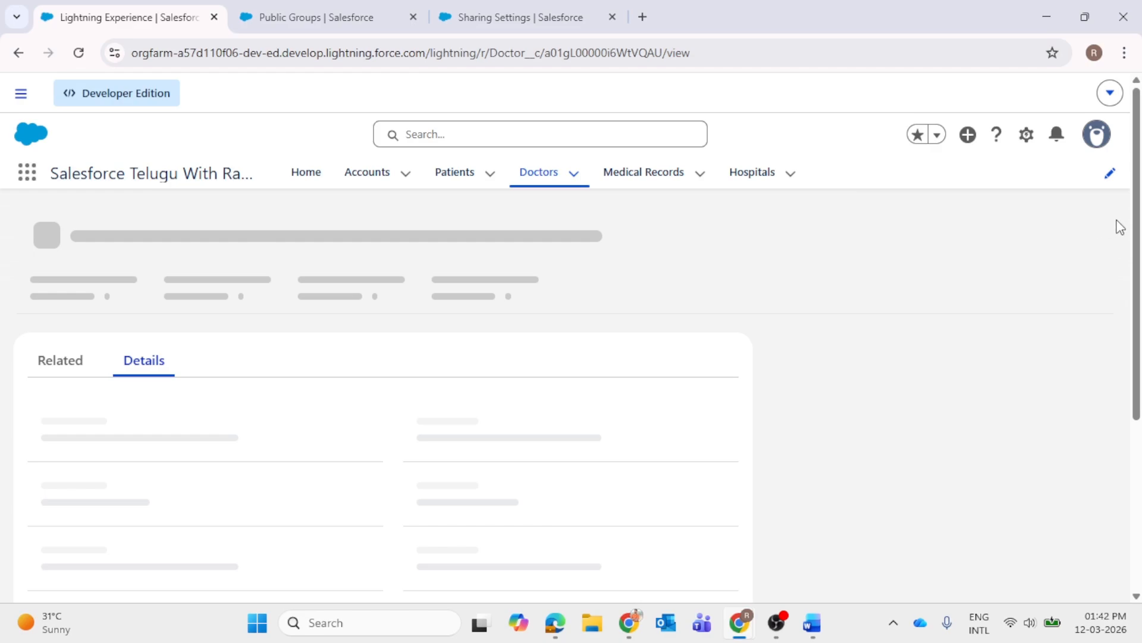
{"action": "left_click", "coordinate": [1102, 234]}
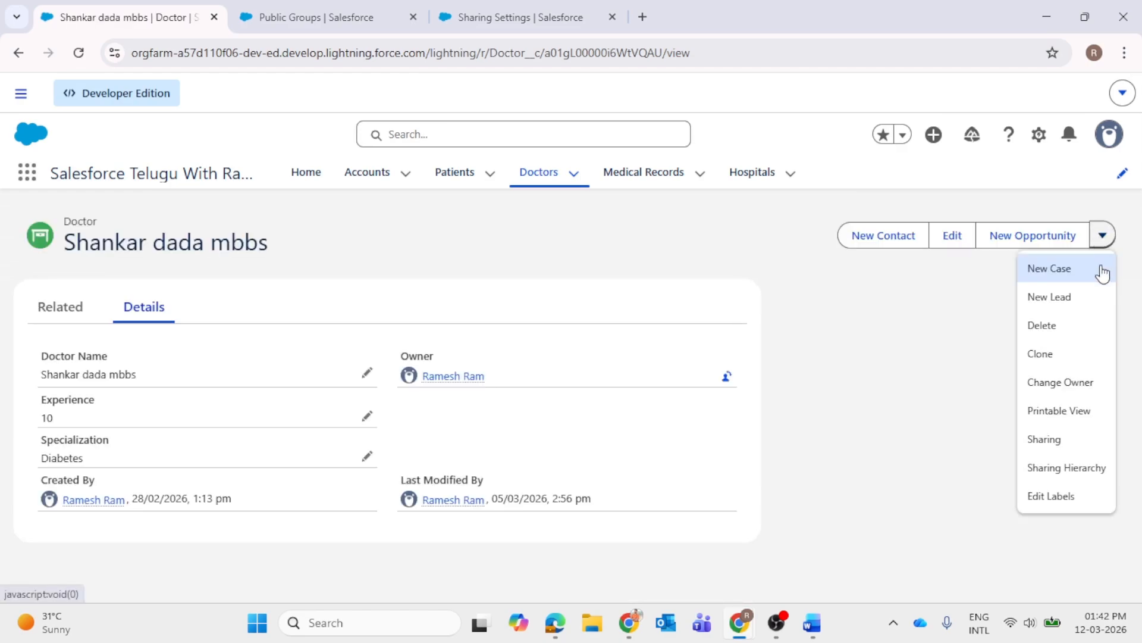
{"action": "left_click", "coordinate": [1051, 444]}
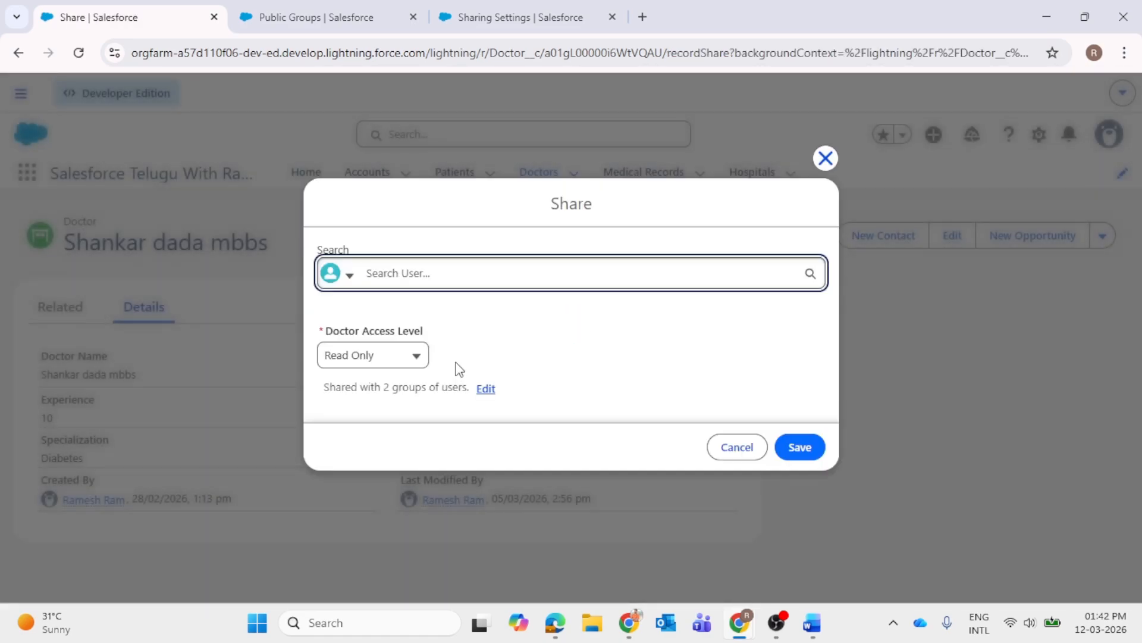
{"action": "type", "text": "so"}
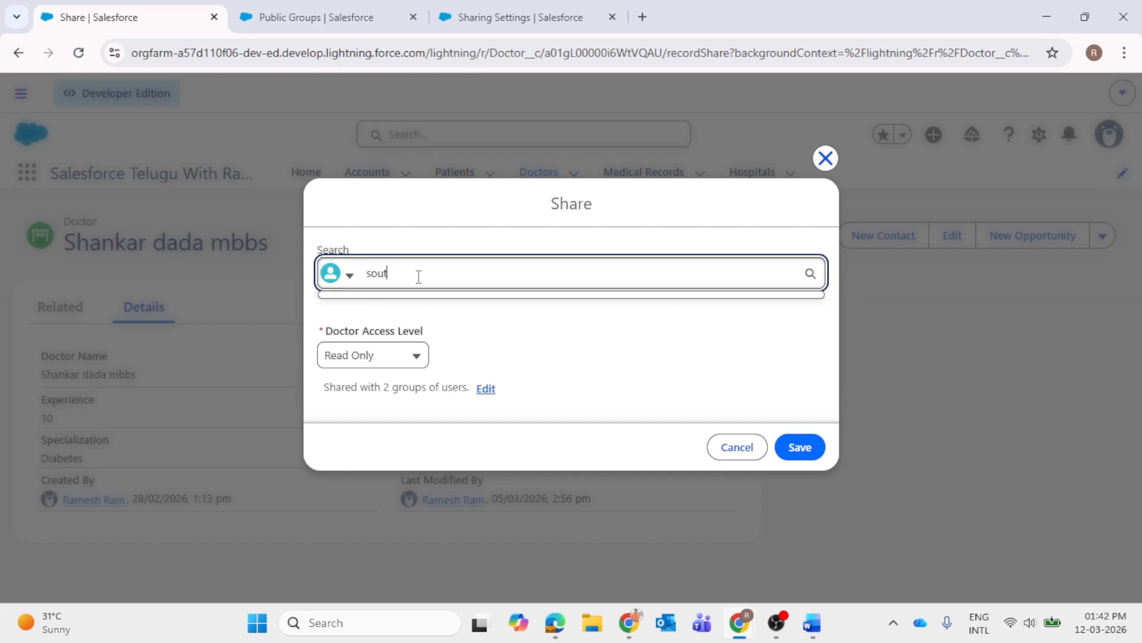
{"action": "left_click", "coordinate": [486, 388]}
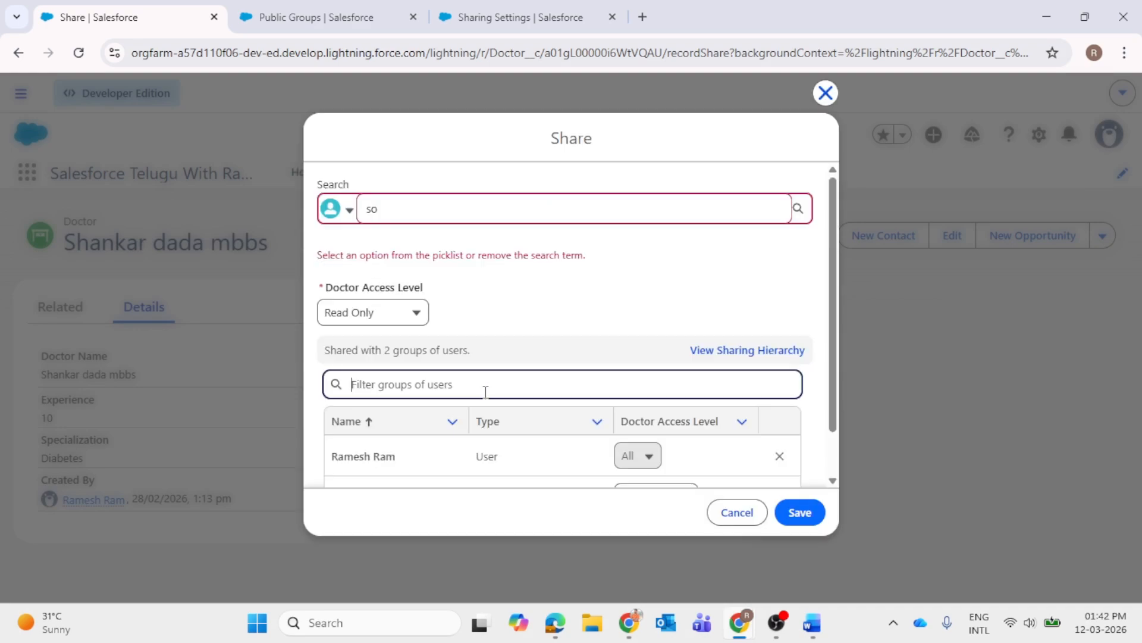
{"action": "scroll", "coordinate": [492, 364], "scroll_direction": "down", "scroll_amount": 2}
{"action": "left_click", "coordinate": [658, 456]}
{"action": "left_click", "coordinate": [655, 454]}
{"action": "left_click", "coordinate": [656, 454]}
{"action": "left_click", "coordinate": [655, 537]}
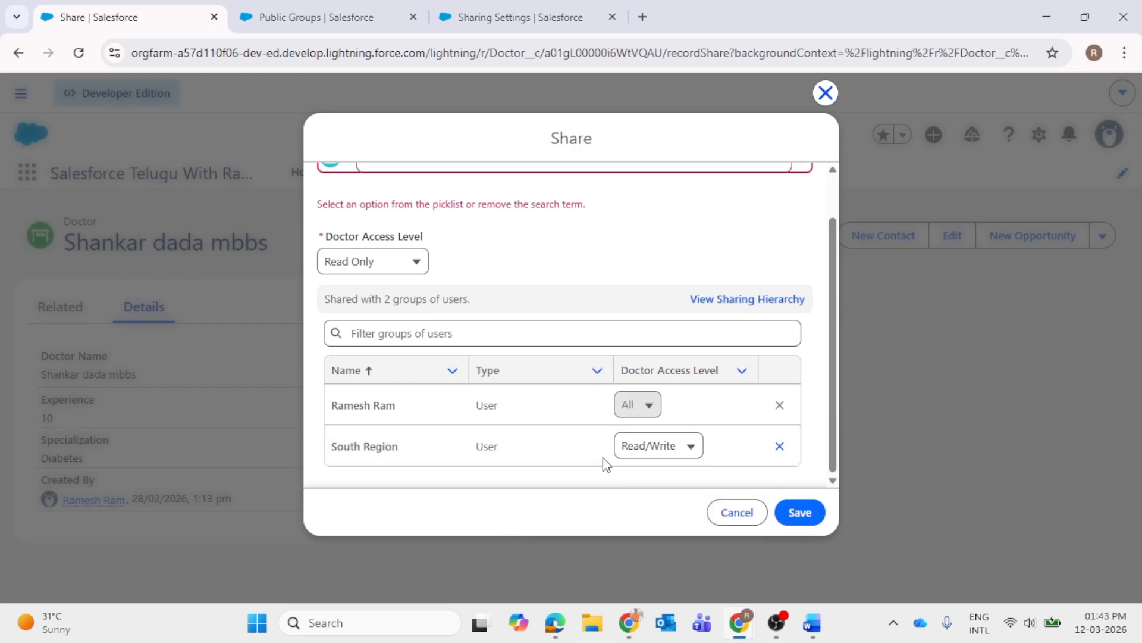
{"action": "left_click", "coordinate": [798, 513]}
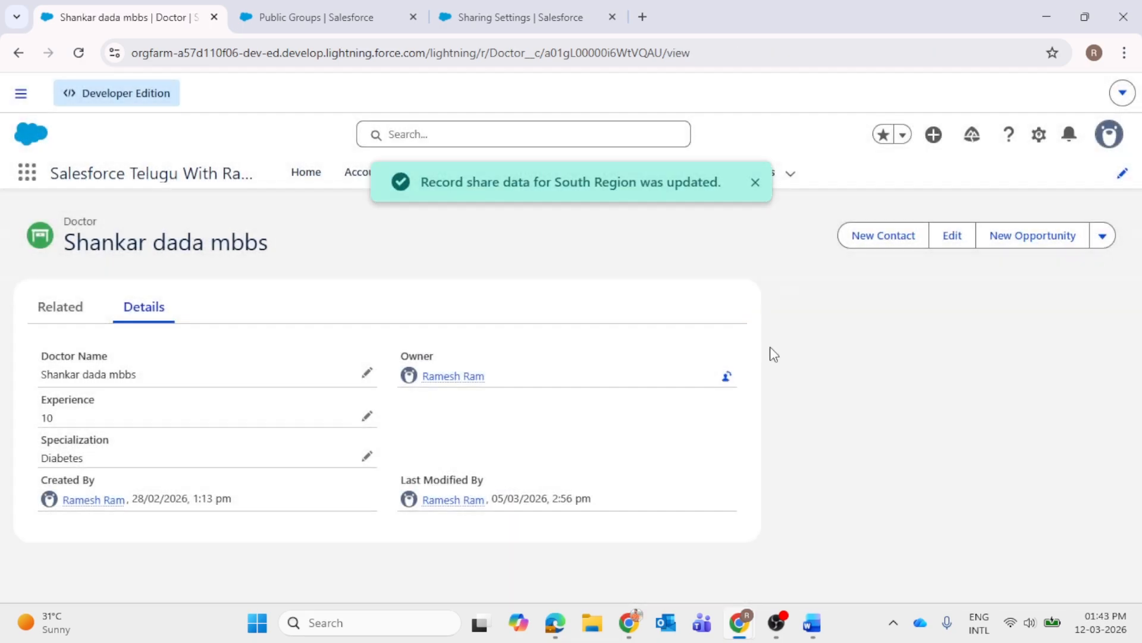
- Switch to the South Region session, save the shared Doctor record with Specialization set to Surgery and return to the Doctors list
{"action": "mouse_move", "coordinate": [755, 631]}
{"action": "left_click", "coordinate": [773, 535]}
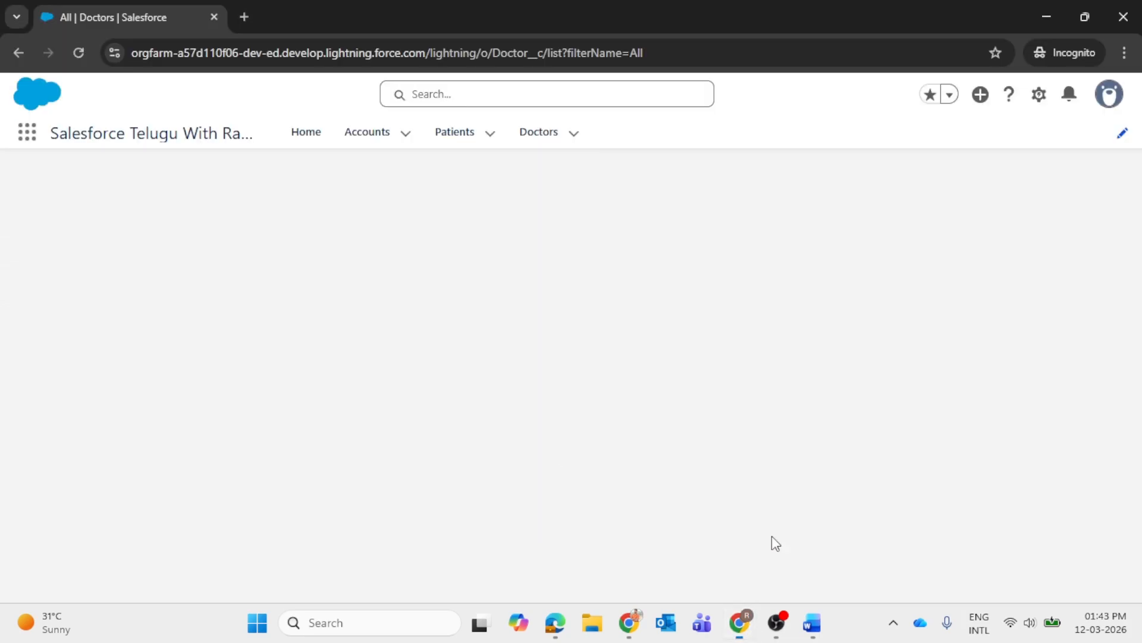
{"action": "left_click", "coordinate": [162, 349]}
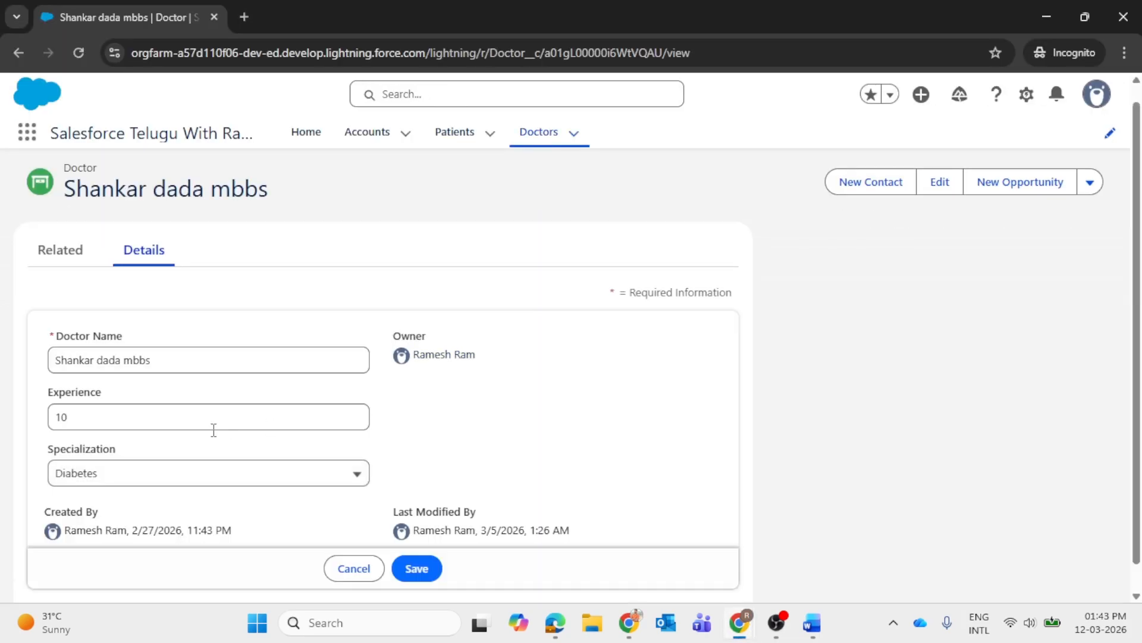
{"action": "left_click", "coordinate": [196, 482]}
{"action": "left_click", "coordinate": [145, 359]}
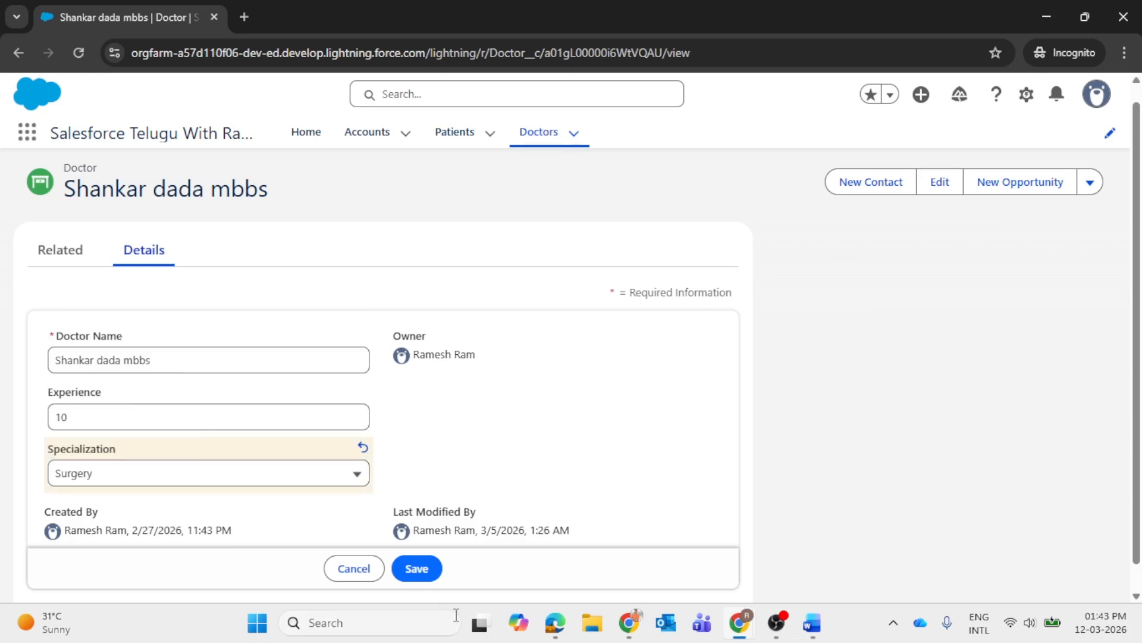
{"action": "left_click", "coordinate": [417, 570]}
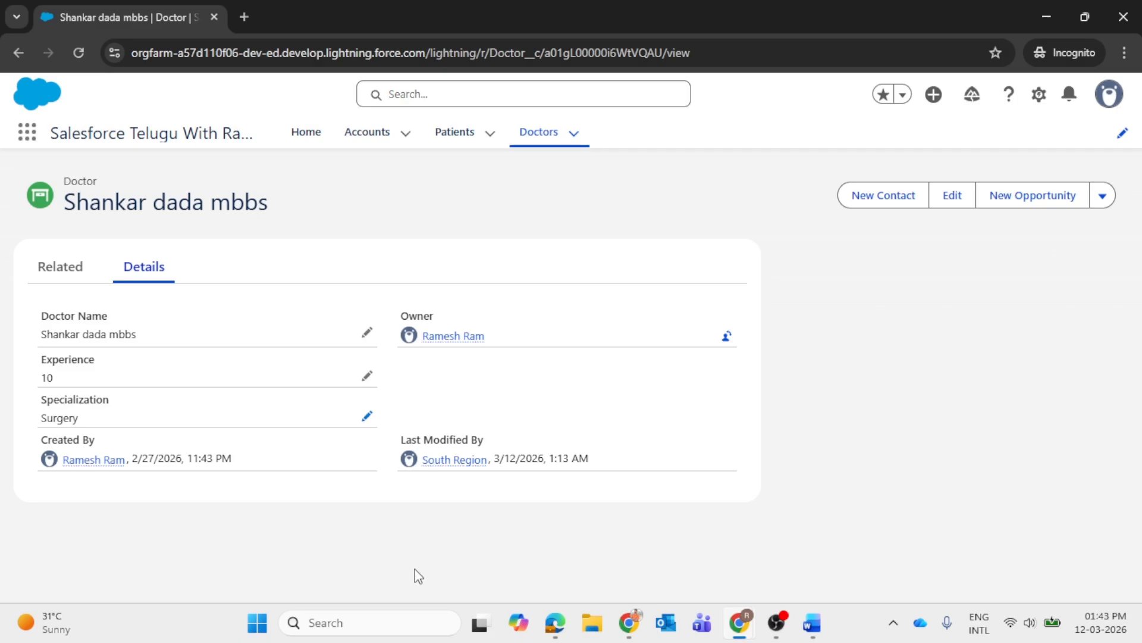
{"action": "left_click", "coordinate": [552, 132]}
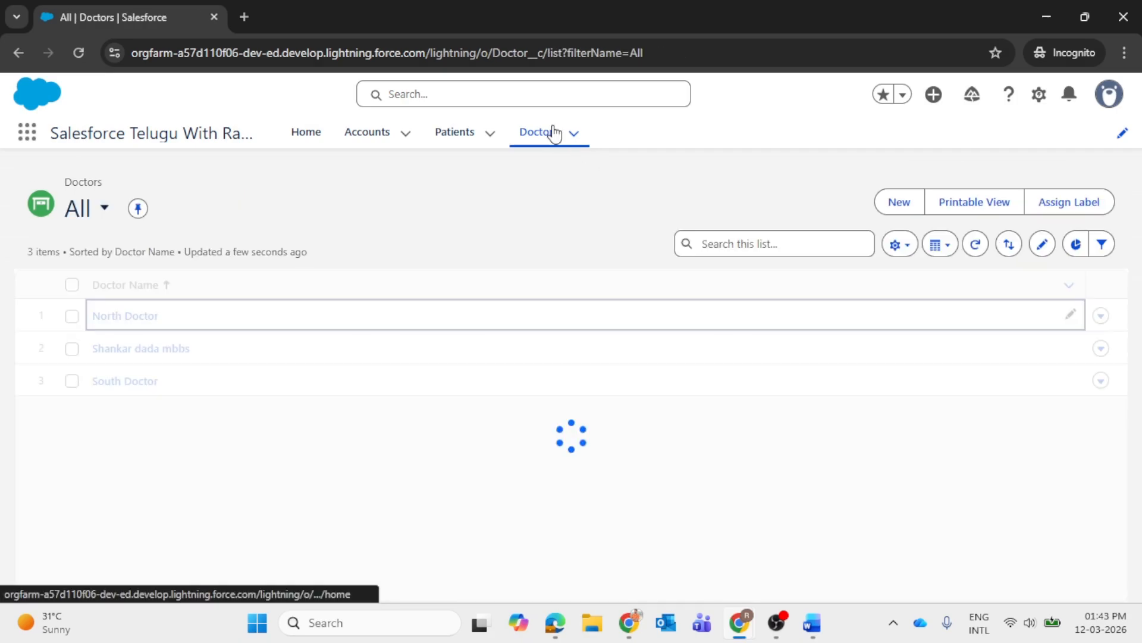
- Switch to the Word notes and add the line "3rd sharing rules owner based crit" below the "2nd way Role hire" line
{"action": "left_click", "coordinate": [812, 622]}
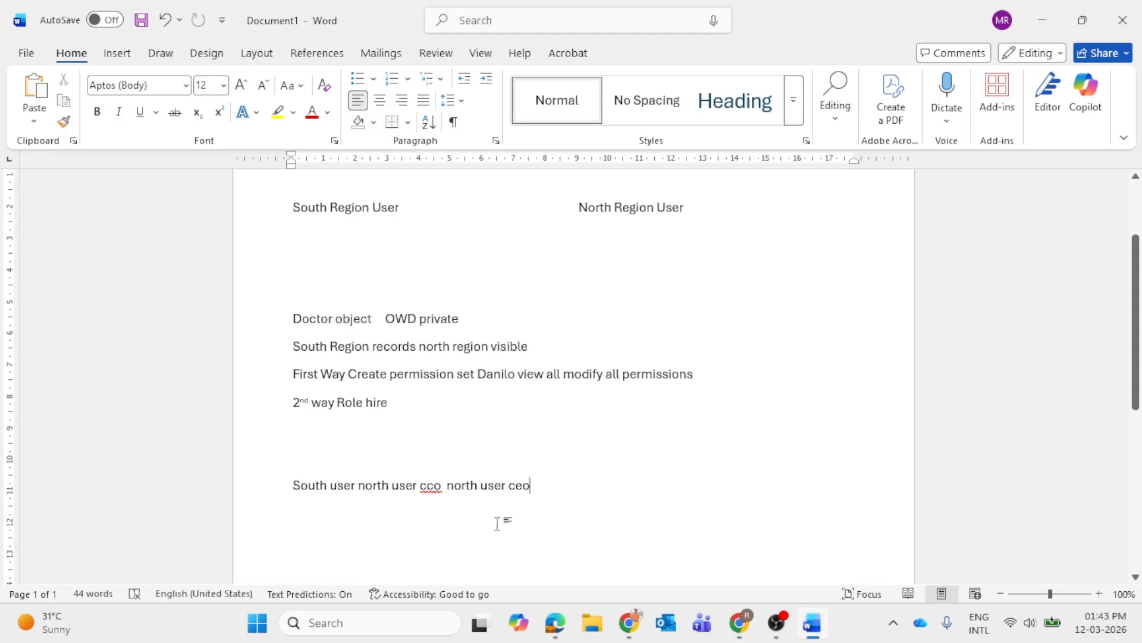
{"action": "key", "text": "Return"}
{"action": "key", "text": "Down"}
{"action": "key", "text": "Up"}
{"action": "key", "text": "Down"}
{"action": "key", "text": "Up"}
{"action": "key", "text": "Up"}
{"action": "key", "text": "Up"}
{"action": "key", "text": "Up"}
{"action": "key", "text": "Up"}
{"action": "key", "text": "Right"}
{"action": "left_click", "coordinate": [492, 396]}
{"action": "key", "text": "Return"}
{"action": "type", "text": "3"}
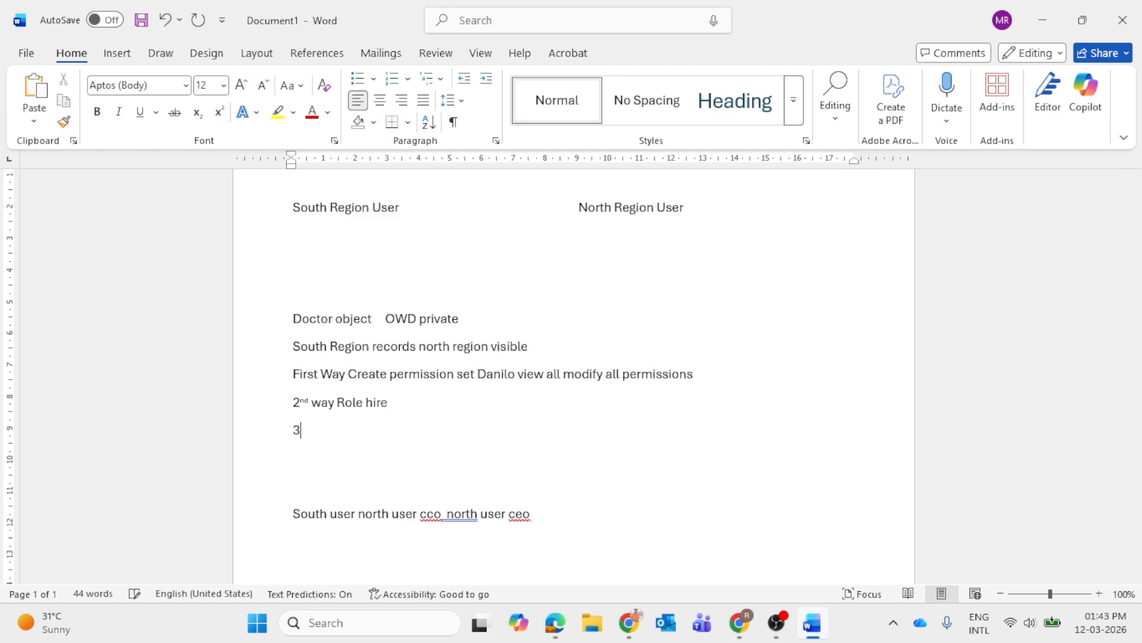
{"action": "type", "text": "rd sharing rules ow"}
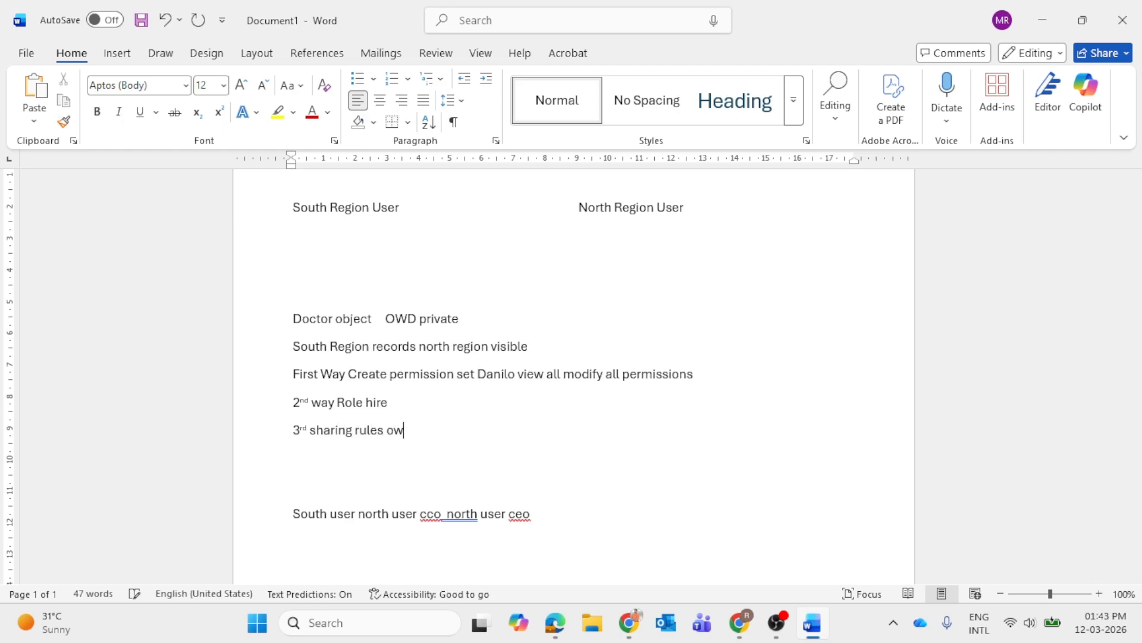
{"action": "type", "text": "ner o"}
{"action": "key", "text": "BackSpace"}
{"action": "type", "text": "o"}
{"action": "key", "text": "BackSpace"}
{"action": "type", "text": "based crit"}
- Add "manual" and "apex" on separate lines below the sharing rules note, leaving a blank line before "manual"
{"action": "key", "text": "Return"}
{"action": "key", "text": "Return"}
{"action": "type", "text": "manual"}
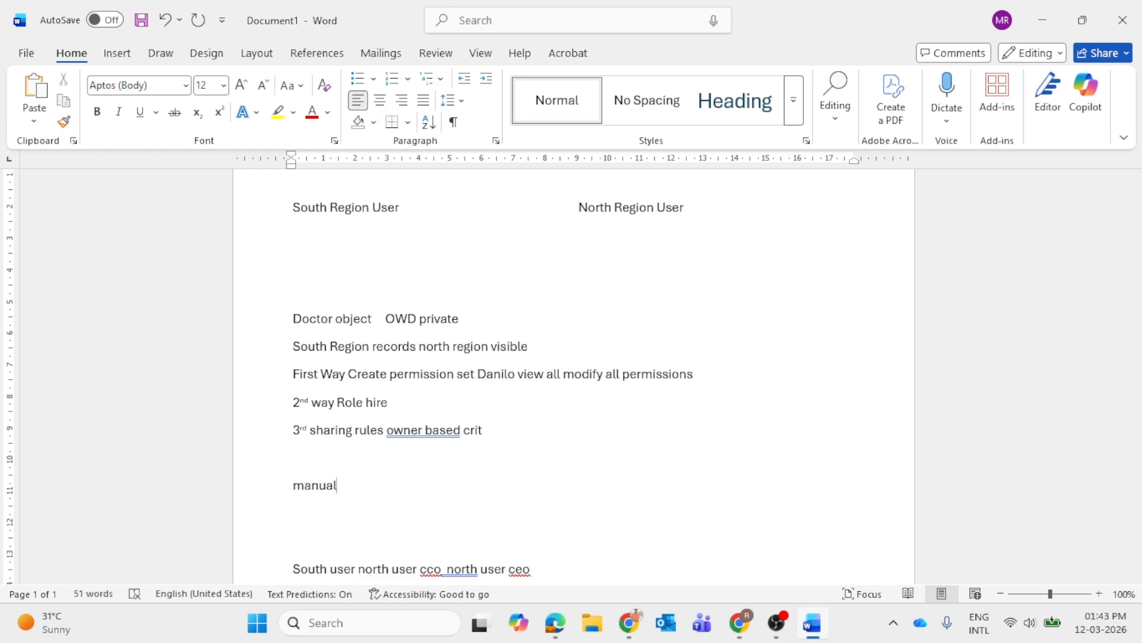
{"action": "key", "text": "Return"}
{"action": "type", "text": "apex"}
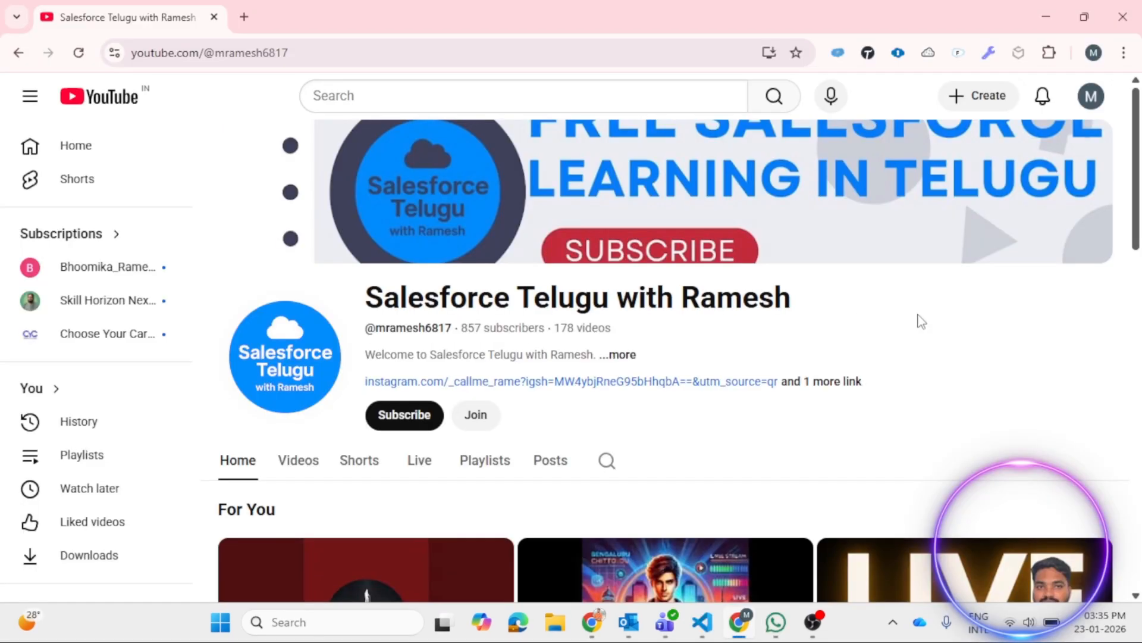
- On YouTube, subscribe to the open Salesforce Telugu channel and set its notifications to All
{"action": "scroll", "coordinate": [415, 274], "scroll_direction": "down", "scroll_amount": 1}
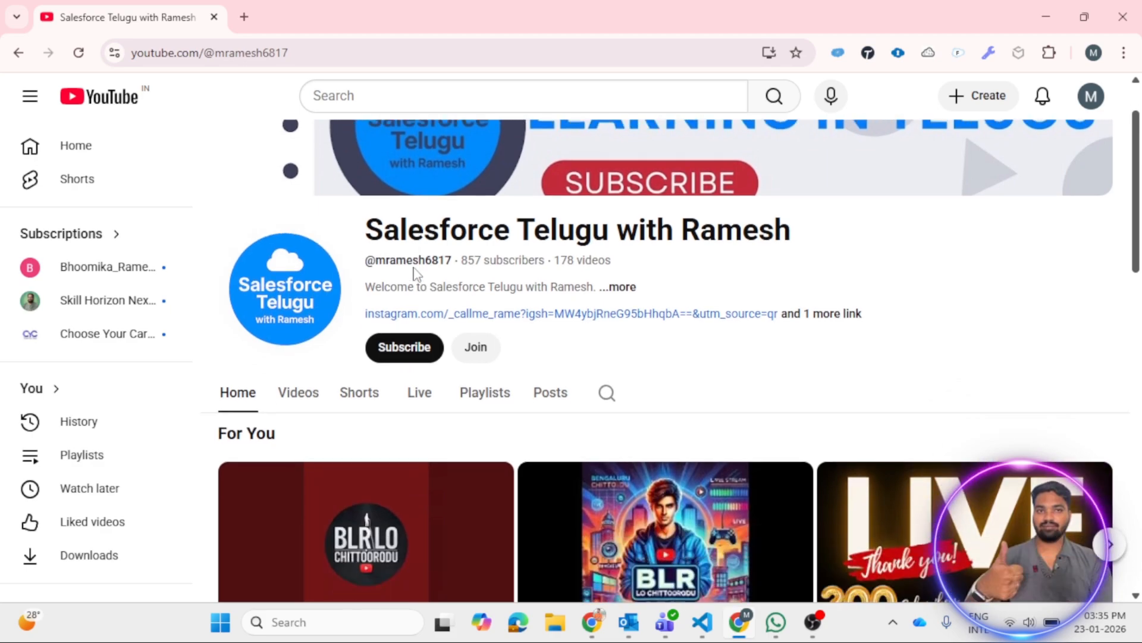
{"action": "left_click", "coordinate": [409, 338]}
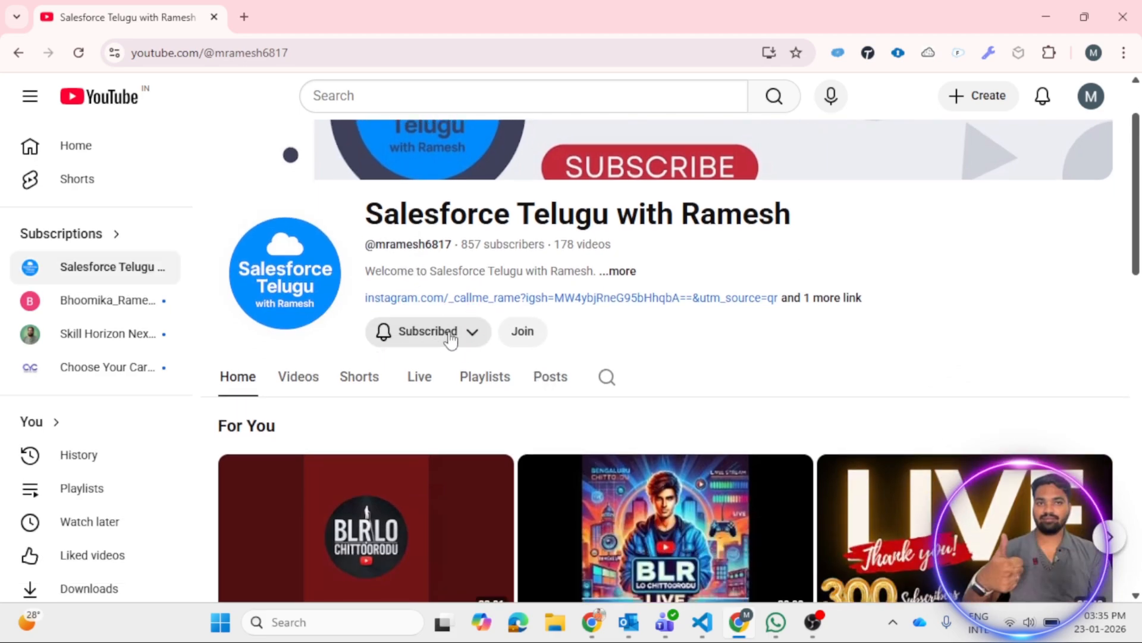
{"action": "left_click", "coordinate": [470, 331]}
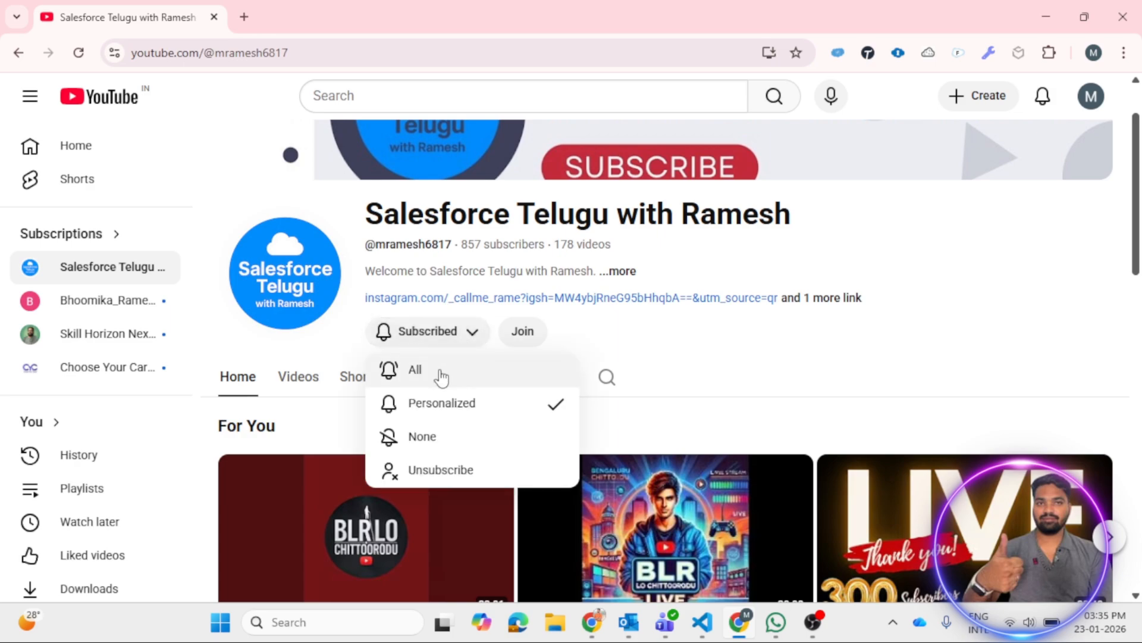
{"action": "left_click", "coordinate": [441, 377]}
{"action": "scroll", "coordinate": [441, 377], "scroll_direction": "up", "scroll_amount": 2}
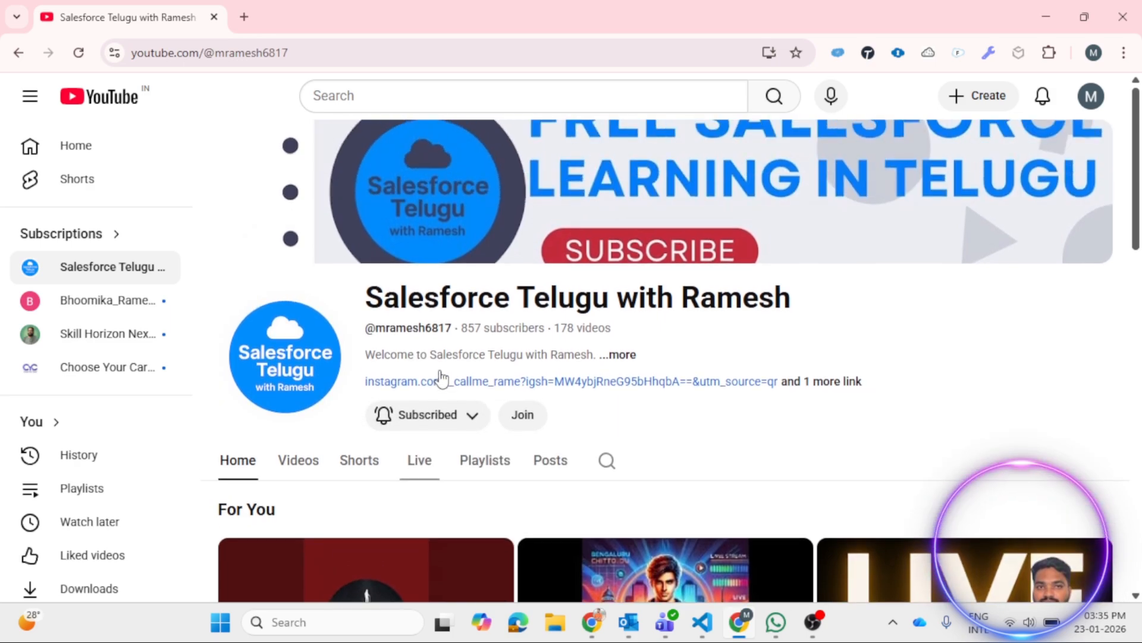